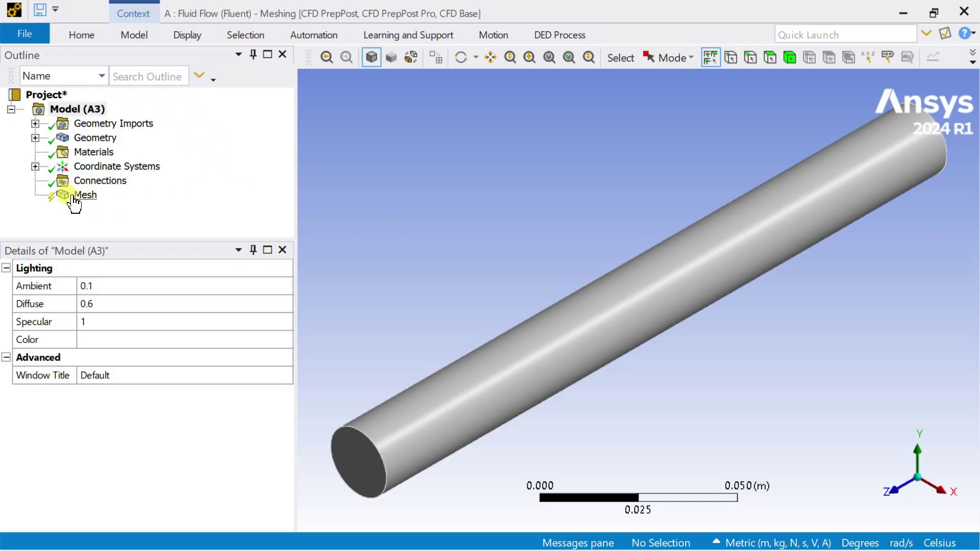
Step: Generate the mesh on the pipe from the Mesh branch
{"action": "left_click", "coordinate": [74, 197]}
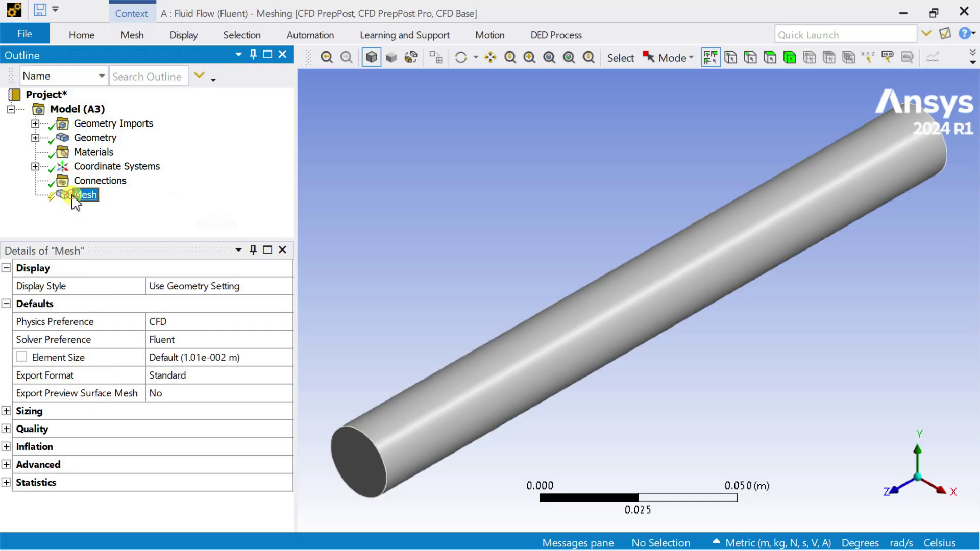
{"action": "right_click", "coordinate": [73, 197]}
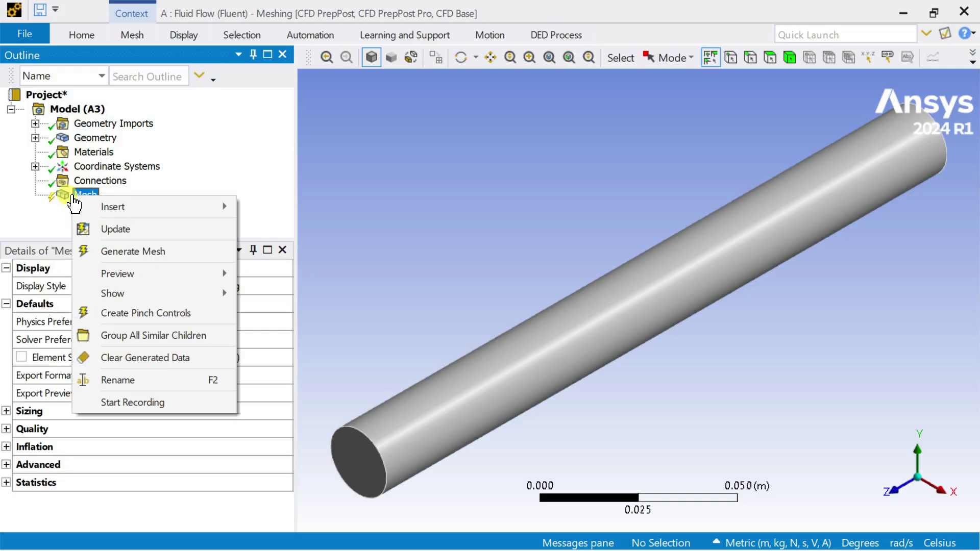
{"action": "left_click", "coordinate": [109, 262]}
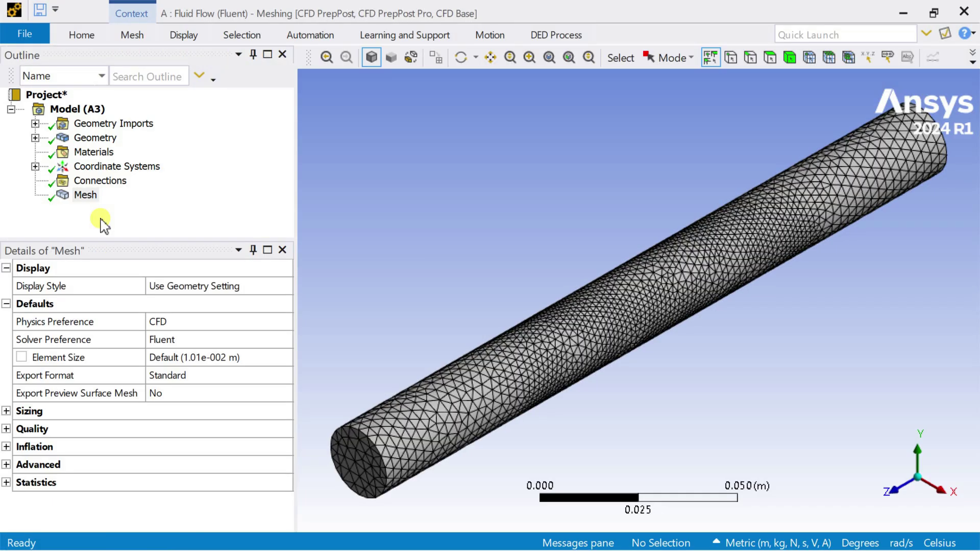
Step: Hide the cylinder body to inspect the twisted tape's mesh inside
{"action": "middle_click_drag", "start_coordinate": [562, 252], "coordinate": [557, 311]}
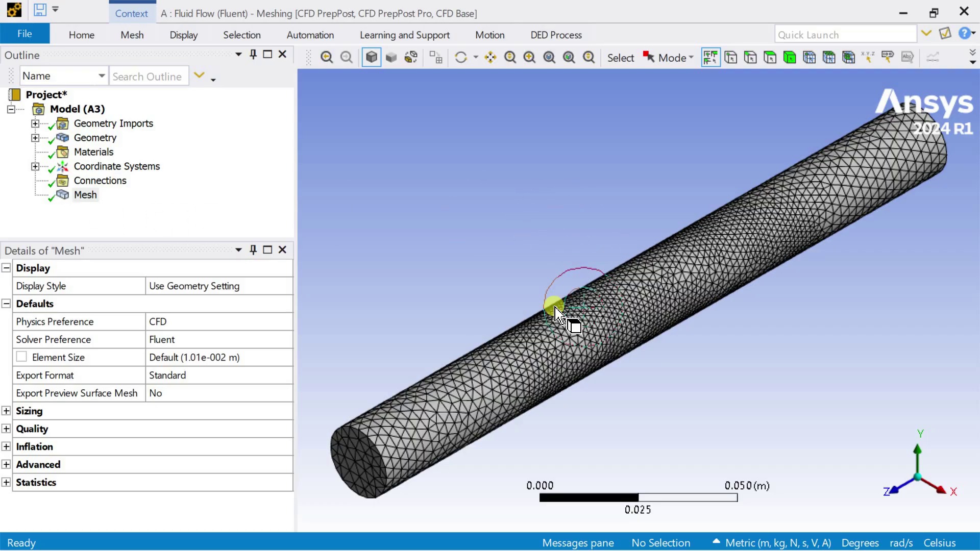
{"action": "left_click", "coordinate": [559, 314]}
{"action": "right_click", "coordinate": [560, 317]}
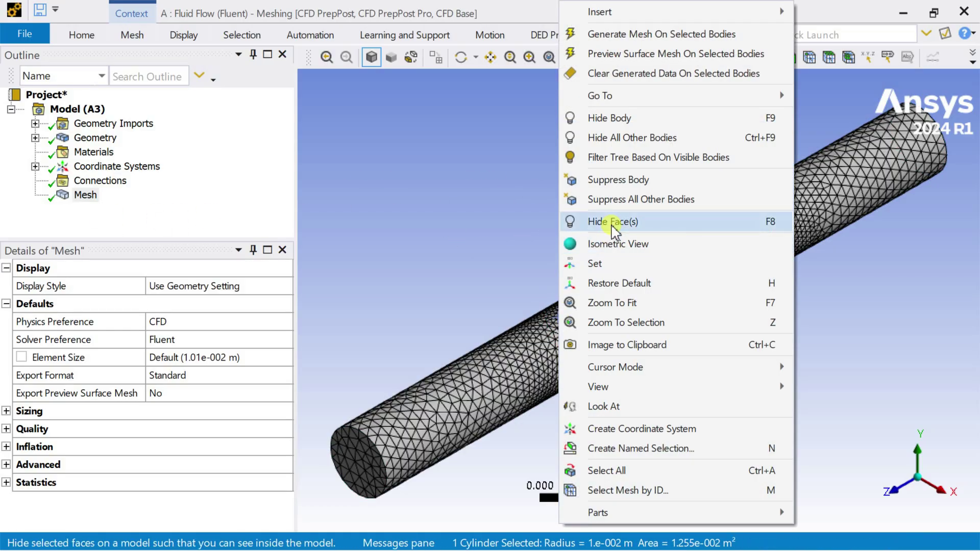
{"action": "left_click", "coordinate": [610, 118]}
{"action": "scroll", "coordinate": [573, 353], "scroll_direction": "up", "scroll_amount": 5}
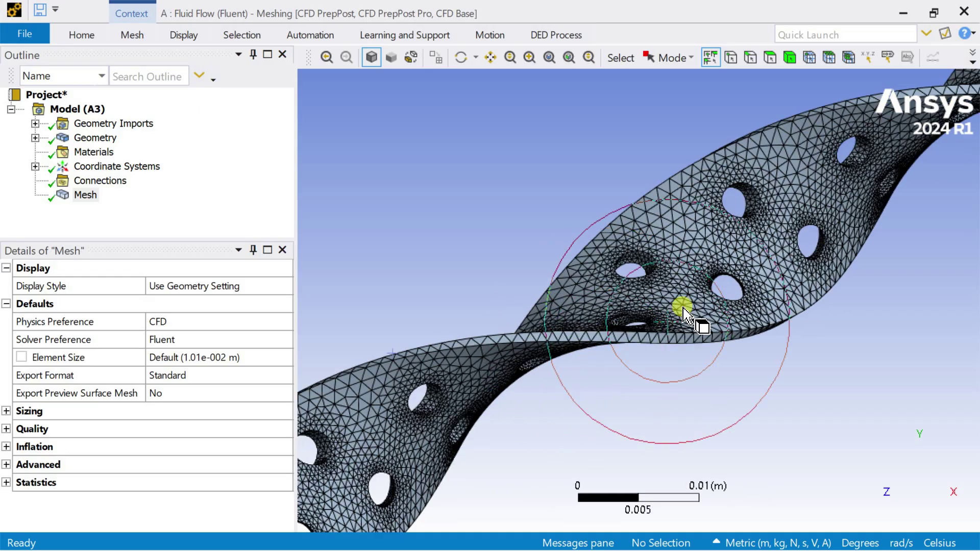
{"action": "middle_click_drag", "start_coordinate": [647, 345], "coordinate": [569, 346]}
{"action": "scroll", "coordinate": [722, 295], "scroll_direction": "up", "scroll_amount": 6}
Step: Show all bodies again and reposition the view toward the pipe's end
{"action": "right_click", "coordinate": [569, 349]}
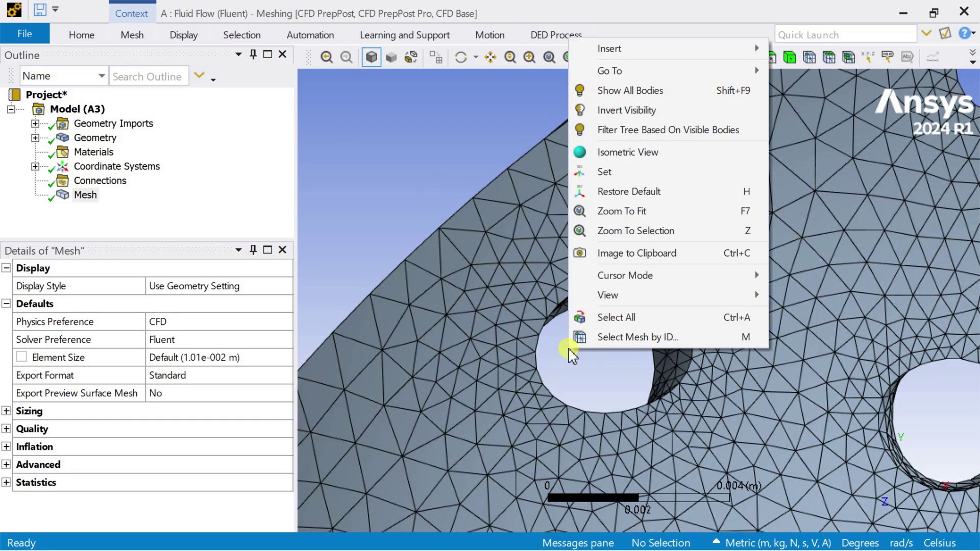
{"action": "left_click", "coordinate": [652, 92]}
{"action": "middle_click_drag", "start_coordinate": [649, 153], "coordinate": [624, 248]}
{"action": "scroll", "coordinate": [624, 245], "scroll_direction": "down", "scroll_amount": 10}
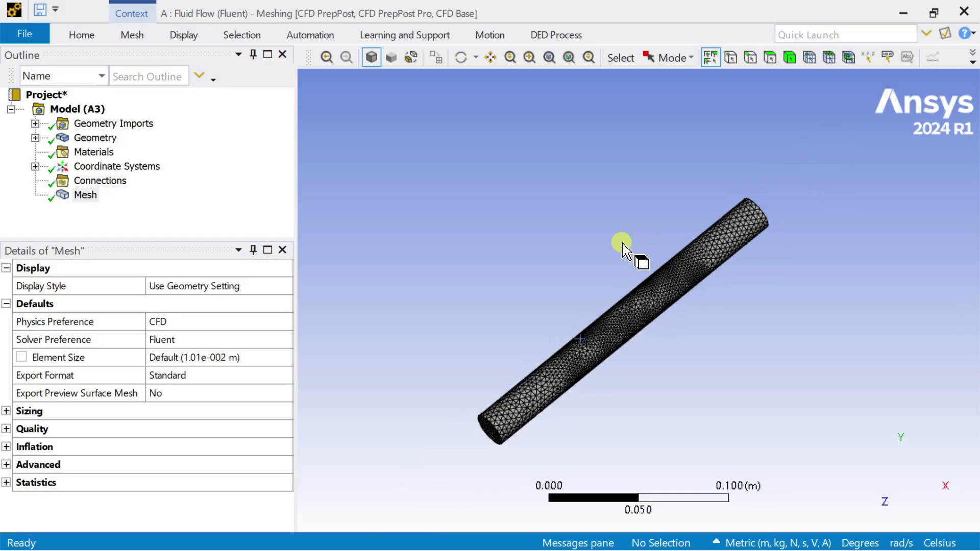
{"action": "middle_click_drag", "start_coordinate": [596, 315], "coordinate": [576, 354], "text": "ctrl"}
{"action": "scroll", "coordinate": [597, 350], "scroll_direction": "up", "scroll_amount": 10}
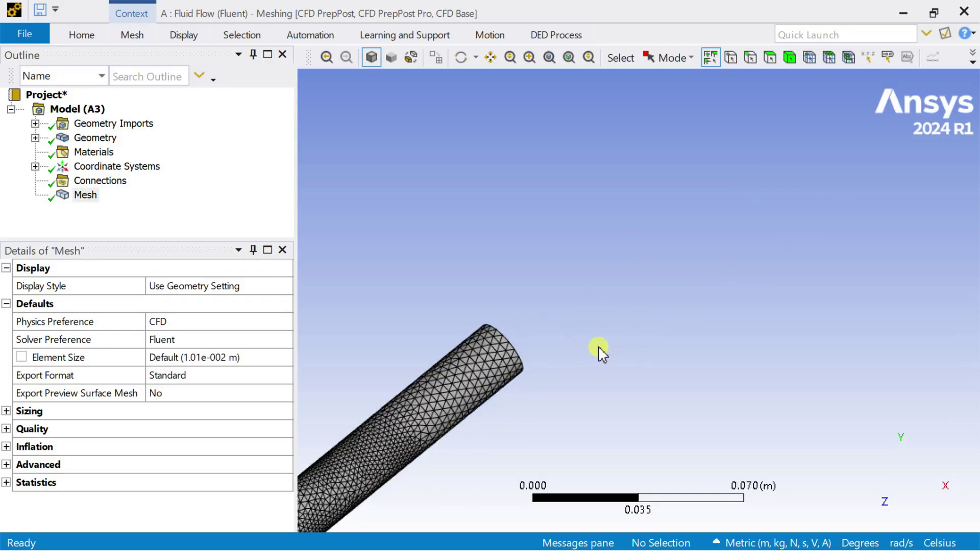
{"action": "middle_click_drag", "start_coordinate": [537, 416], "coordinate": [305, 262], "text": "ctrl"}
Step: Name the pipe's first end-cap face 'inlet'
{"action": "left_click", "coordinate": [74, 139]}
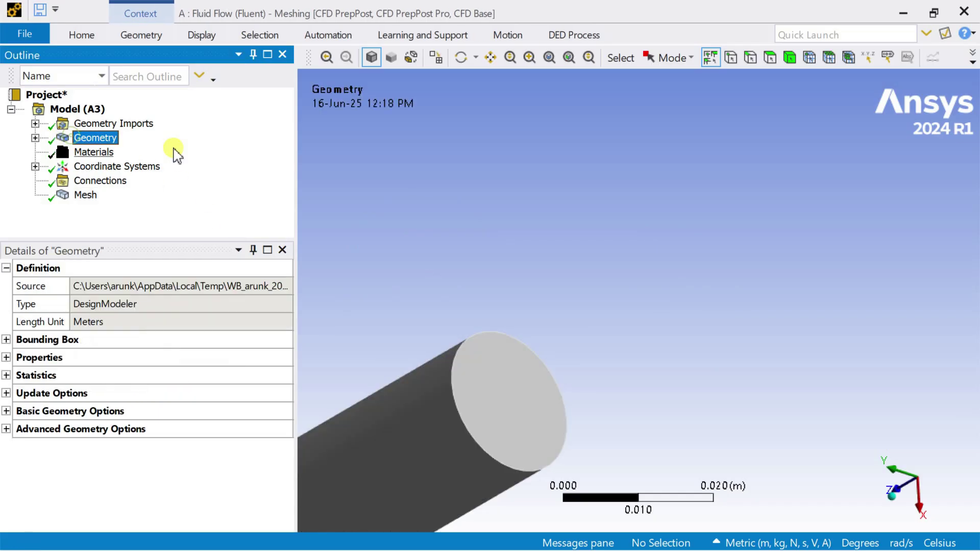
{"action": "left_click", "coordinate": [516, 375]}
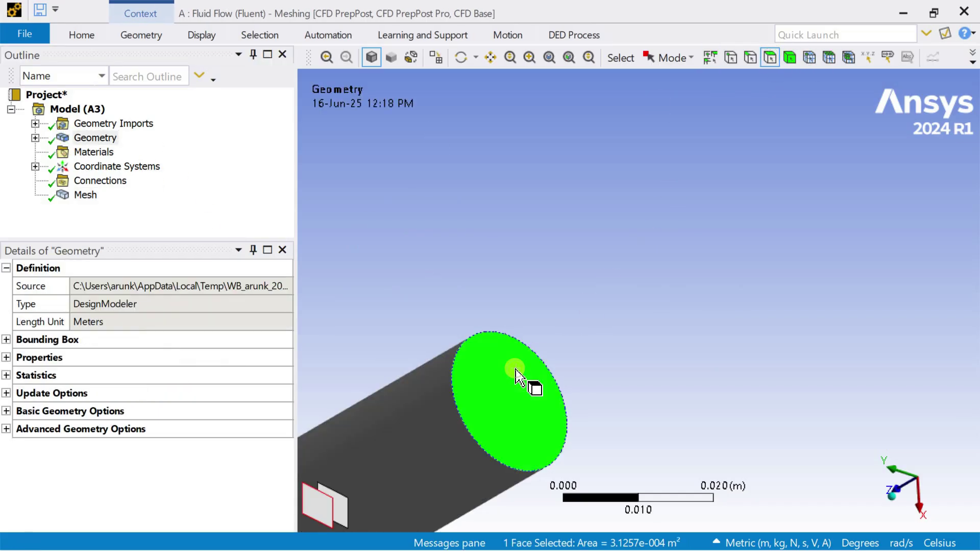
{"action": "right_click", "coordinate": [515, 376]}
{"action": "left_click", "coordinate": [590, 407]}
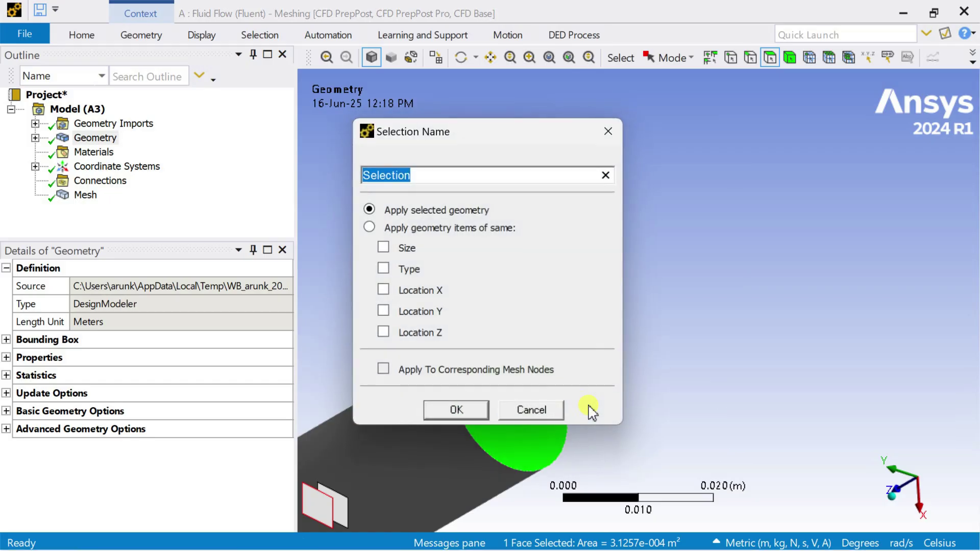
{"action": "type", "text": "inlet"}
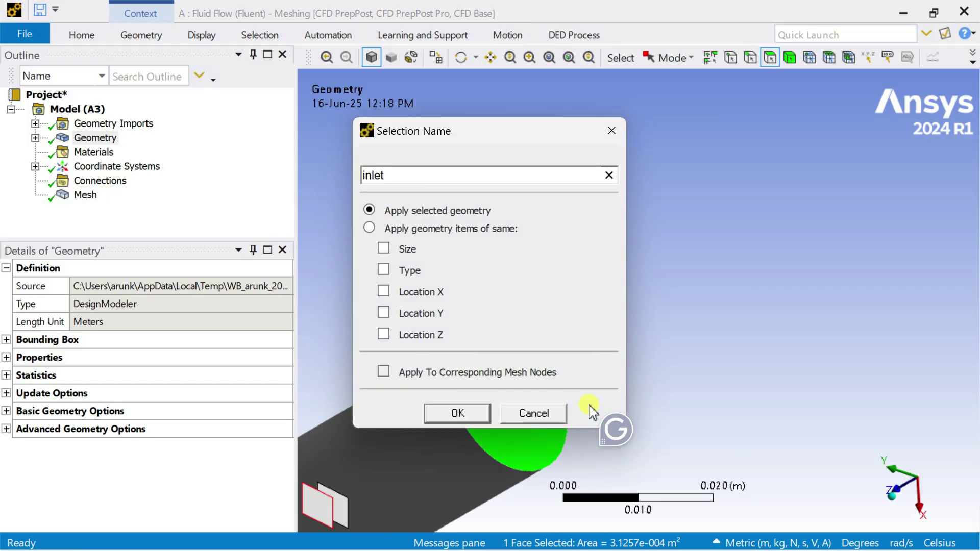
{"action": "key", "text": "Return"}
Step: Name the pipe's opposite end face 'outlet'
{"action": "scroll", "coordinate": [624, 333], "scroll_direction": "down", "scroll_amount": 5}
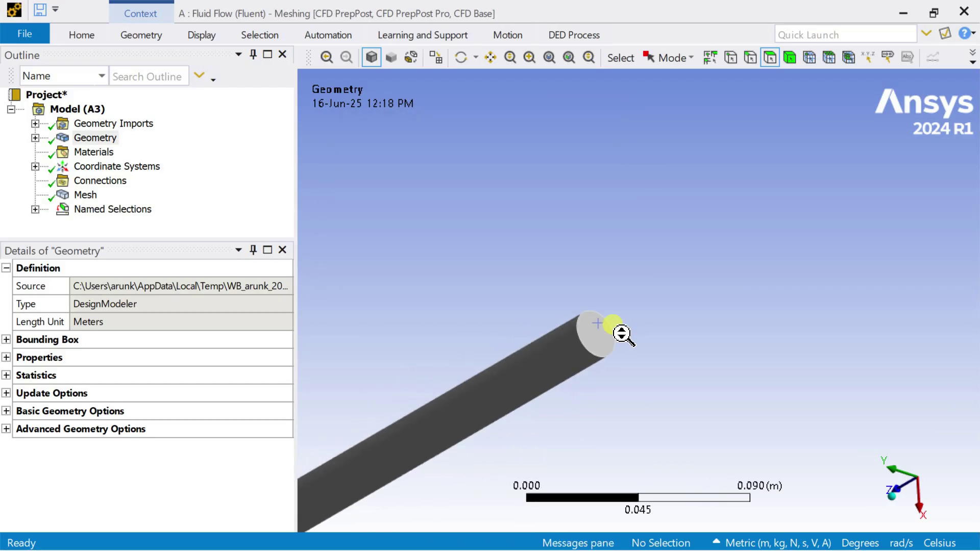
{"action": "middle_click_drag", "start_coordinate": [556, 384], "coordinate": [657, 281]}
{"action": "left_click", "coordinate": [672, 282]}
{"action": "right_click", "coordinate": [672, 282]}
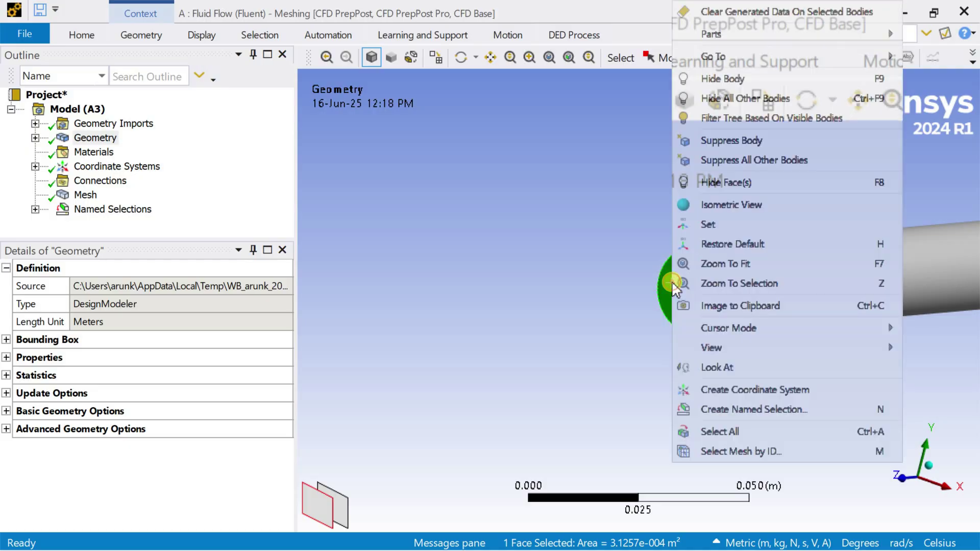
{"action": "left_click", "coordinate": [742, 411]}
{"action": "type", "text": "outlet"}
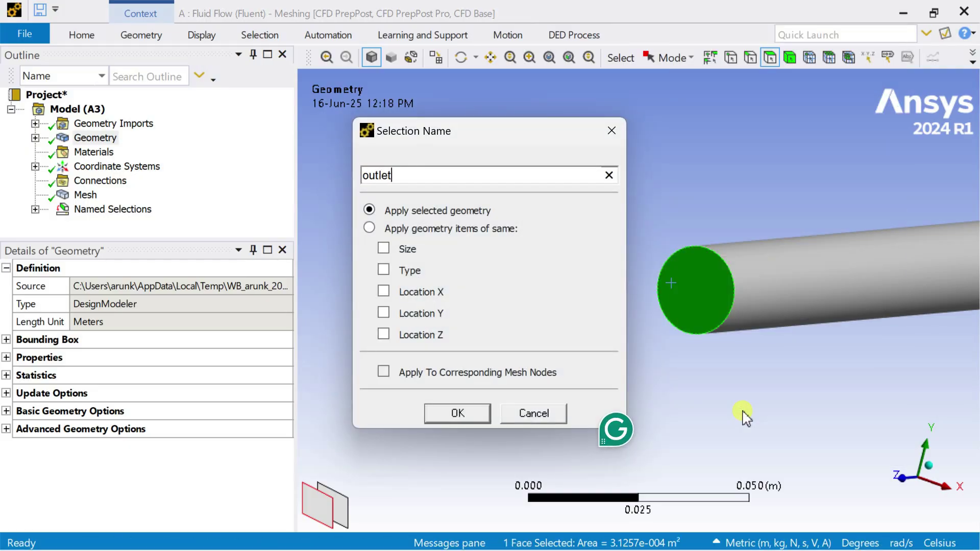
{"action": "key", "text": "Return"}
Step: Name the whole pipe body 'fluid_domain'
{"action": "scroll", "coordinate": [630, 286], "scroll_direction": "down", "scroll_amount": 4}
{"action": "middle_click_drag", "start_coordinate": [761, 344], "coordinate": [627, 360]}
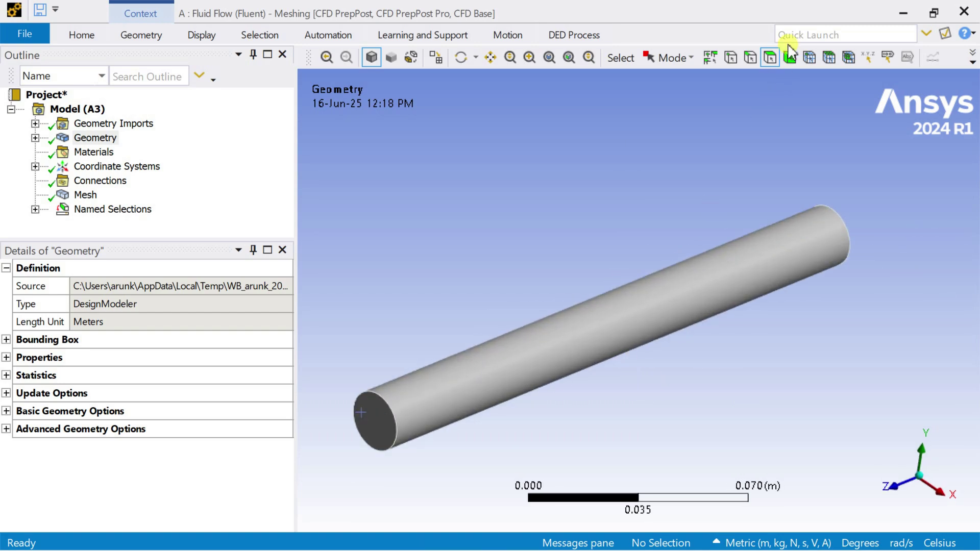
{"action": "left_click", "coordinate": [624, 322]}
{"action": "right_click", "coordinate": [623, 322]}
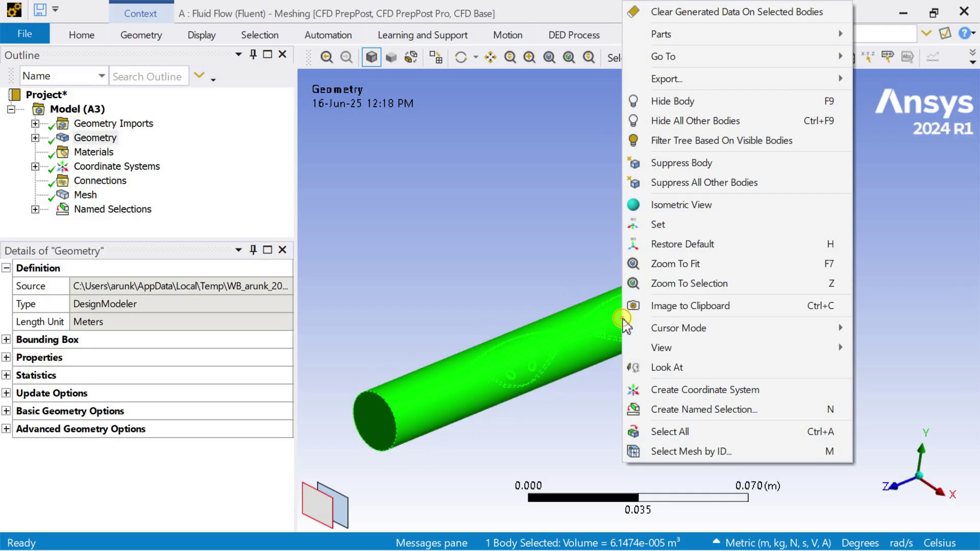
{"action": "left_click", "coordinate": [694, 416]}
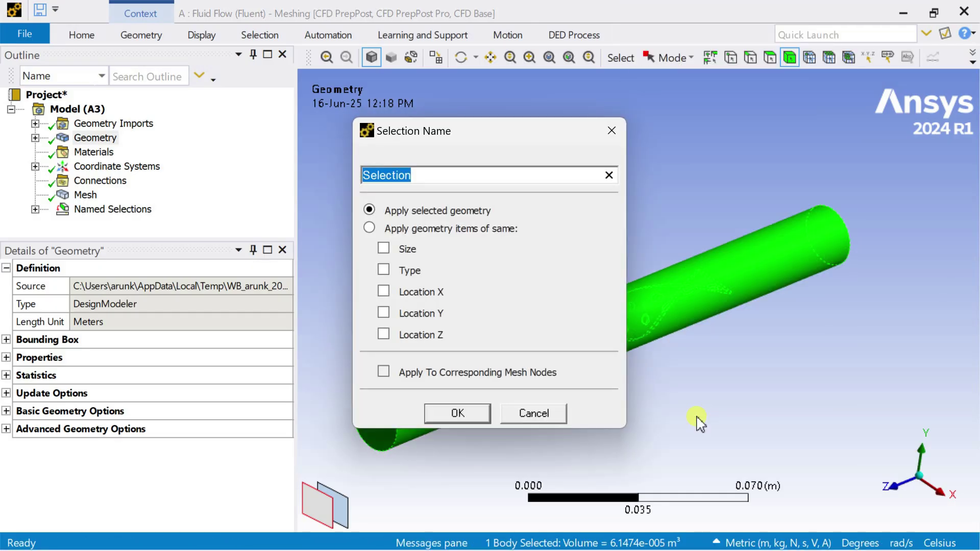
{"action": "type", "text": "fluid_domain"}
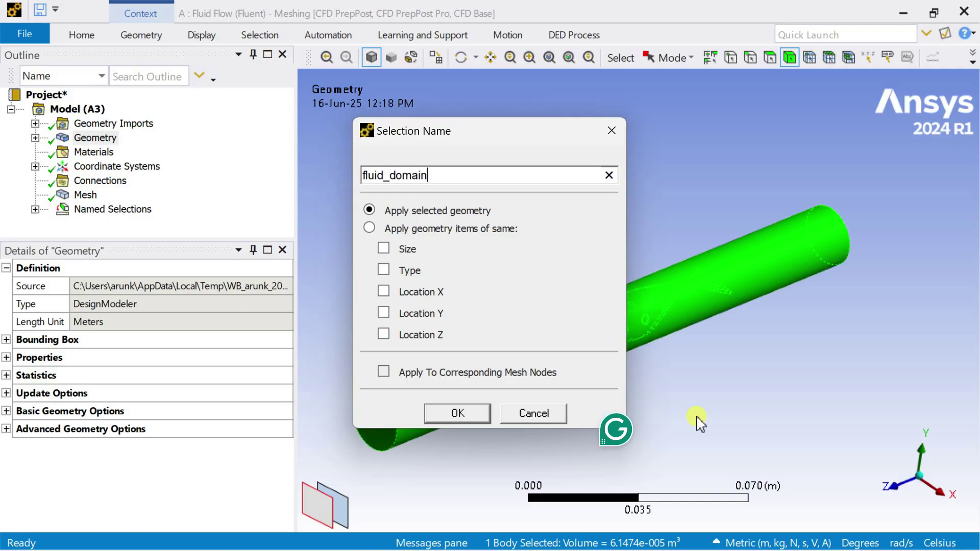
{"action": "key", "text": "Return"}
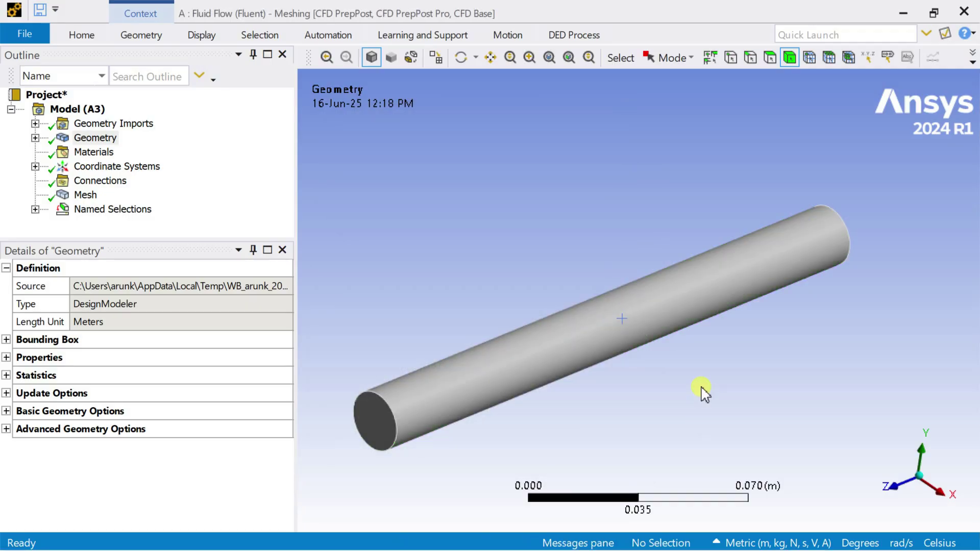
{"action": "left_click", "coordinate": [639, 322]}
Step: Hide the pipe body and switch to face selection to expose the twisted strip
{"action": "right_click", "coordinate": [639, 321]}
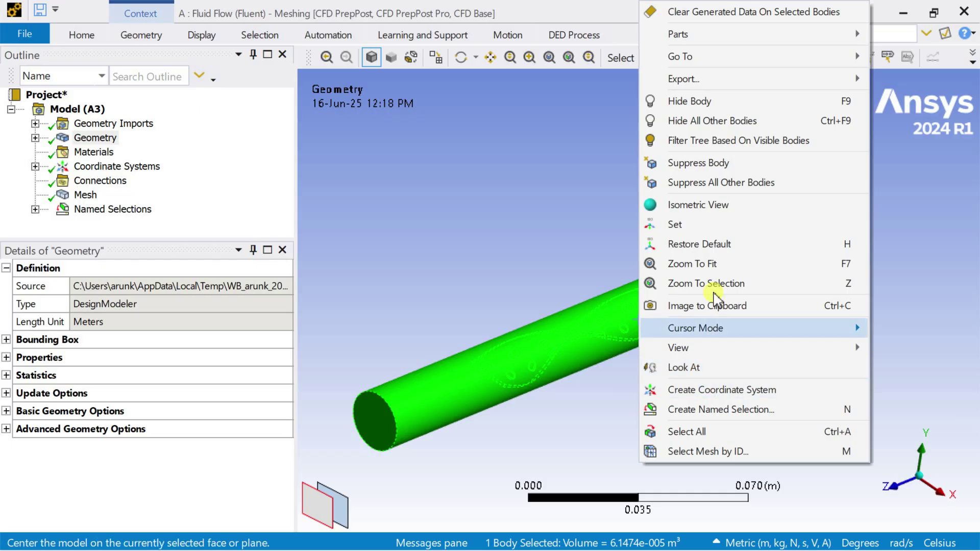
{"action": "left_click", "coordinate": [712, 102]}
{"action": "scroll", "coordinate": [620, 346], "scroll_direction": "up", "scroll_amount": 3}
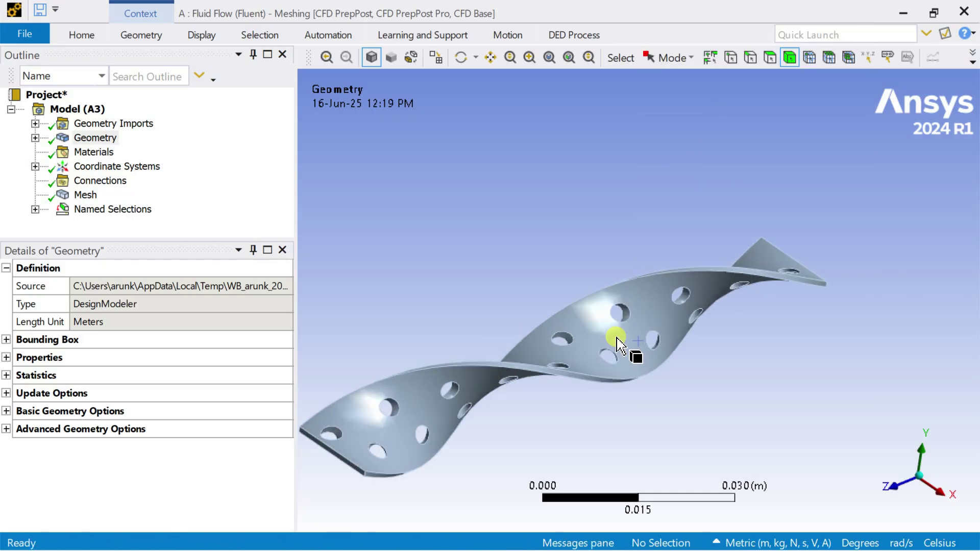
{"action": "scroll", "coordinate": [705, 284], "scroll_direction": "up", "scroll_amount": 2}
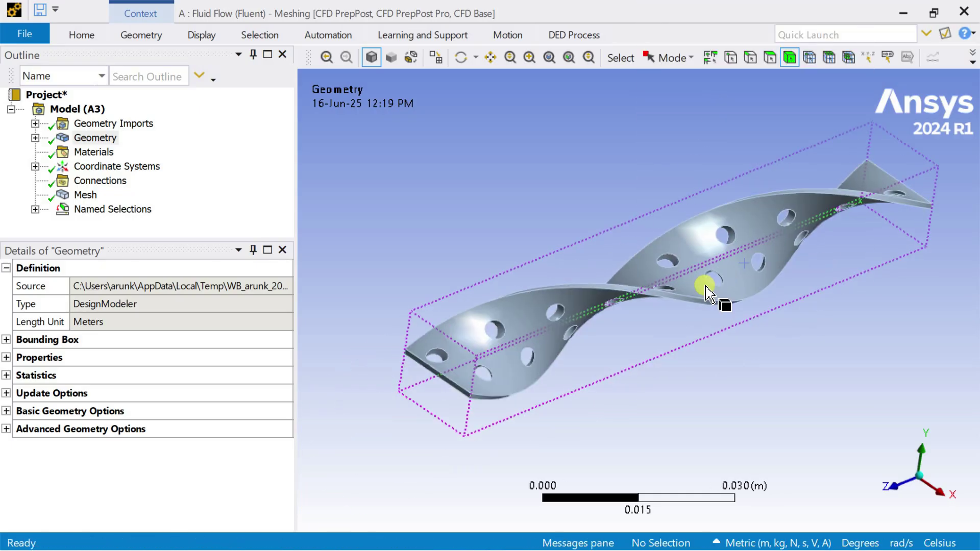
{"action": "left_click", "coordinate": [771, 57]}
Step: Select the twisted strip's main surface faces, including its end face
{"action": "left_click", "coordinate": [715, 270]}
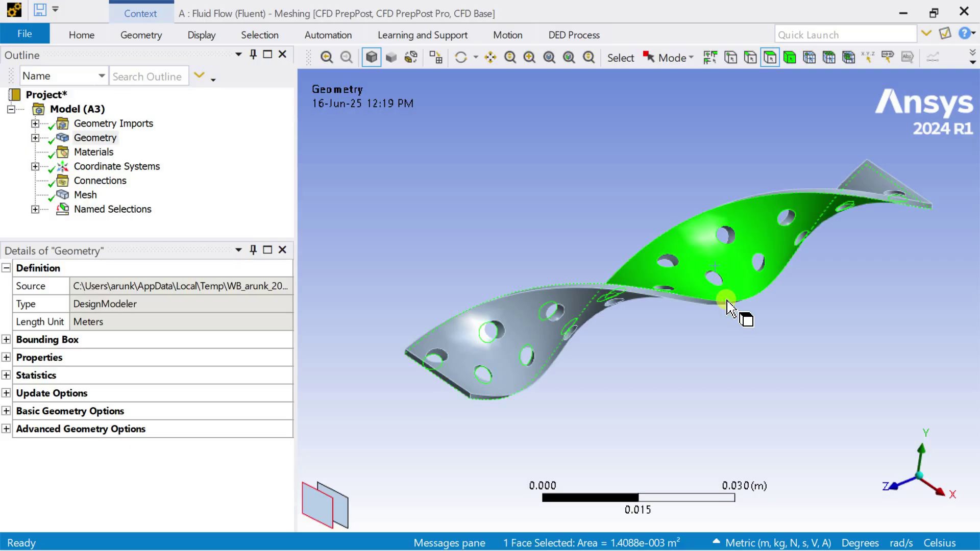
{"action": "left_click", "coordinate": [543, 338], "text": "ctrl"}
{"action": "middle_click_drag", "start_coordinate": [543, 338], "coordinate": [710, 306]}
{"action": "left_click", "coordinate": [702, 301], "text": "ctrl"}
{"action": "middle_click_drag", "start_coordinate": [775, 369], "coordinate": [722, 275]}
{"action": "left_click", "coordinate": [663, 298], "text": "ctrl"}
{"action": "middle_click_drag", "start_coordinate": [562, 291], "coordinate": [637, 299]}
{"action": "left_click", "coordinate": [619, 256], "text": "ctrl"}
{"action": "middle_click_drag", "start_coordinate": [809, 342], "coordinate": [777, 243]}
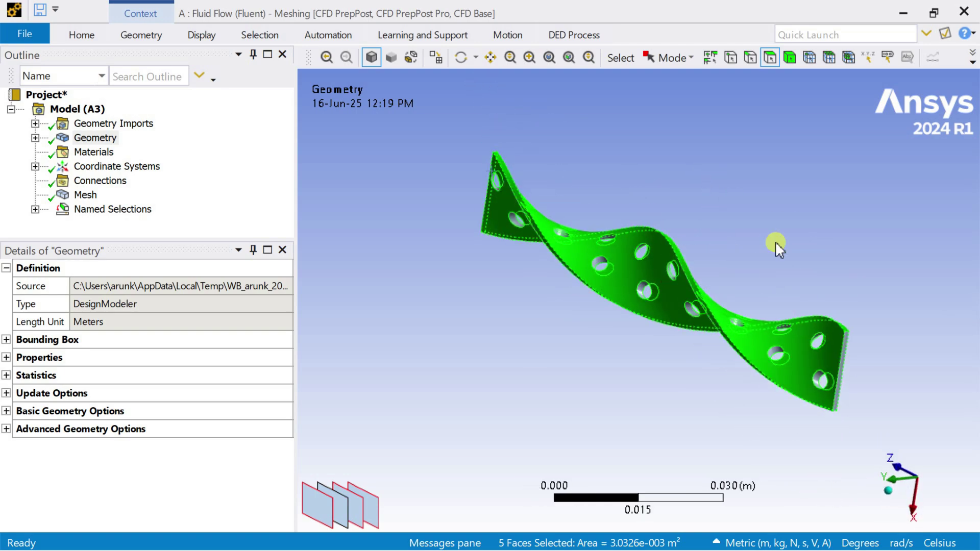
{"action": "left_click", "coordinate": [845, 358], "text": "ctrl"}
{"action": "scroll", "coordinate": [832, 374], "scroll_direction": "up", "scroll_amount": 3}
{"action": "middle_click_drag", "start_coordinate": [830, 378], "coordinate": [720, 337], "text": "ctrl"}
Step: Add every hole face of the strip to the selection, totalling 24 faces
{"action": "left_click", "coordinate": [714, 334], "text": "ctrl"}
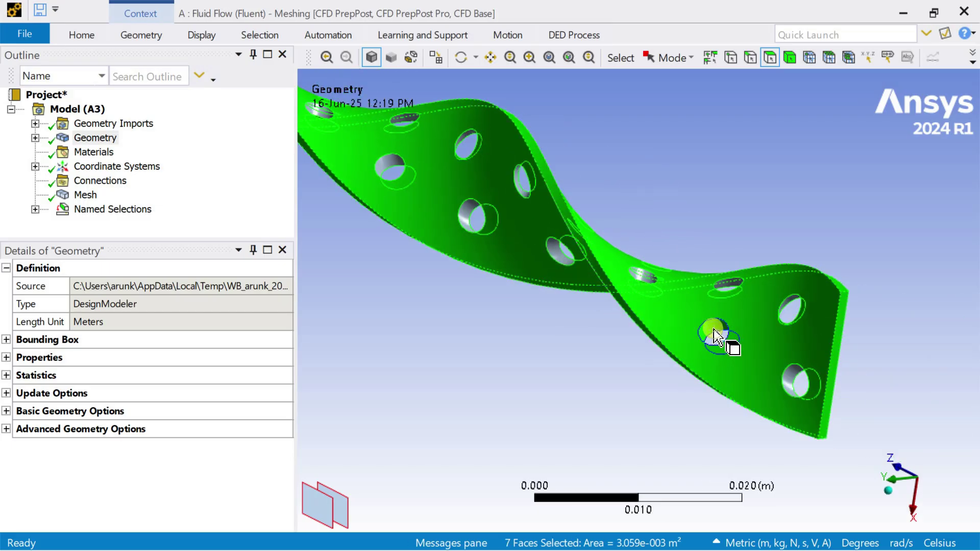
{"action": "left_click", "coordinate": [794, 306], "text": "ctrl"}
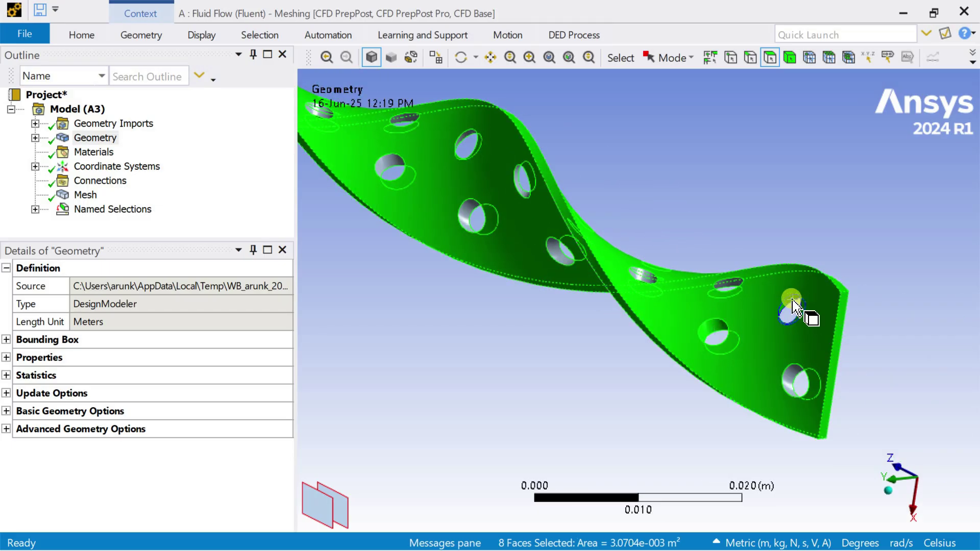
{"action": "left_click", "coordinate": [800, 384], "text": "ctrl"}
{"action": "left_click", "coordinate": [707, 290], "text": "ctrl"}
{"action": "middle_click_drag", "start_coordinate": [707, 290], "coordinate": [664, 293]}
{"action": "left_click", "coordinate": [642, 264], "text": "ctrl"}
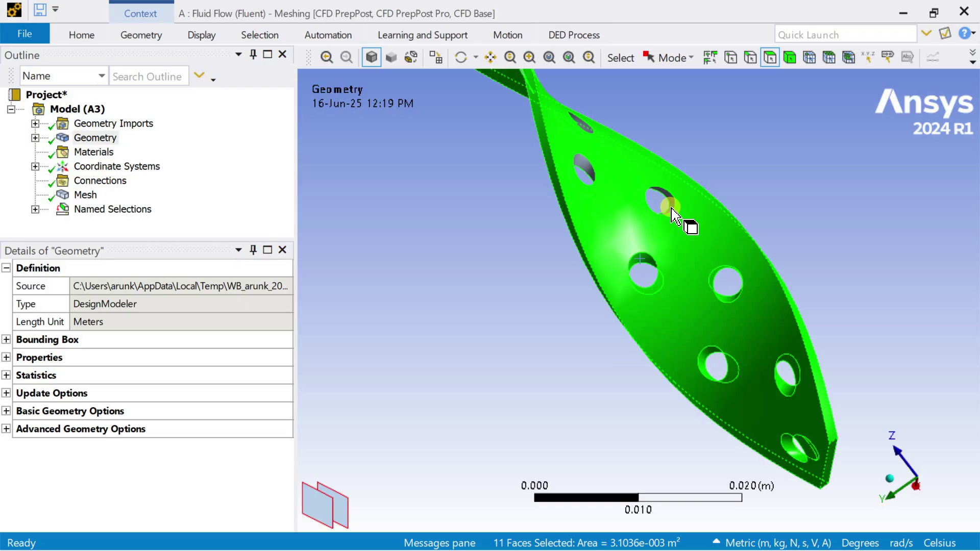
{"action": "left_click", "coordinate": [671, 212], "text": "ctrl"}
{"action": "left_click", "coordinate": [587, 177], "text": "ctrl"}
{"action": "middle_click_drag", "start_coordinate": [588, 176], "coordinate": [628, 389], "text": "ctrl"}
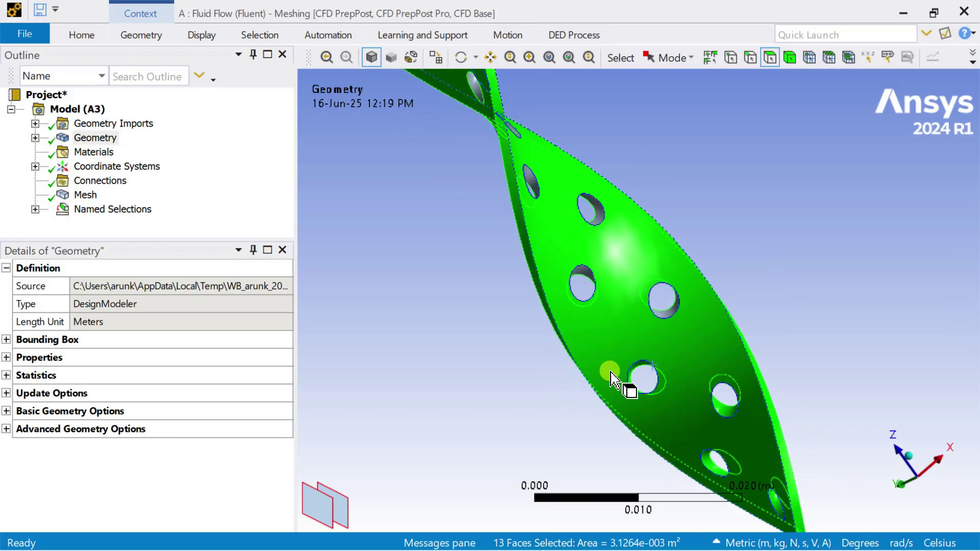
{"action": "left_click", "coordinate": [663, 317], "text": "ctrl"}
{"action": "left_click", "coordinate": [584, 281], "text": "ctrl"}
{"action": "middle_click_drag", "start_coordinate": [615, 281], "coordinate": [656, 393]}
{"action": "left_click", "coordinate": [600, 219], "text": "ctrl"}
{"action": "left_click", "coordinate": [624, 357], "text": "ctrl"}
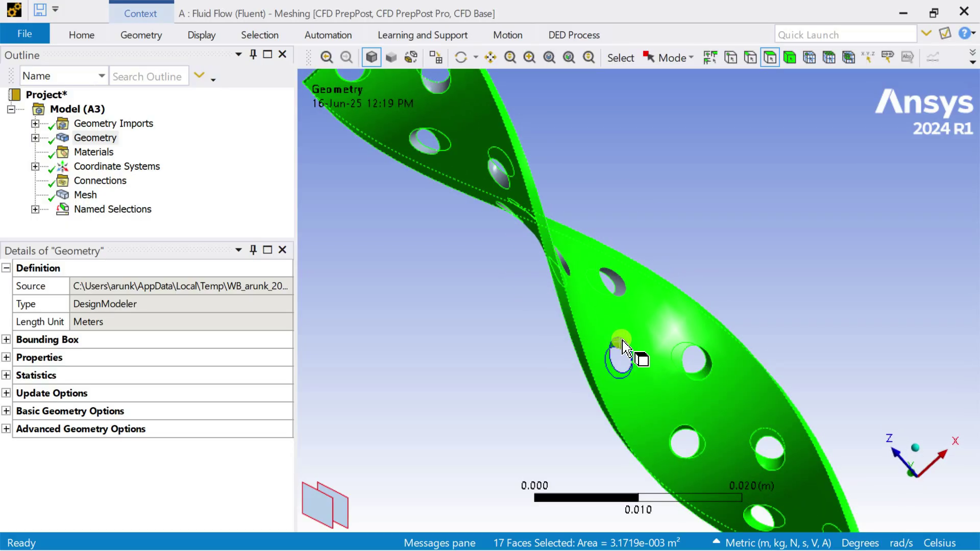
{"action": "left_click", "coordinate": [620, 292], "text": "ctrl"}
{"action": "middle_click_drag", "start_coordinate": [619, 293], "coordinate": [547, 307]}
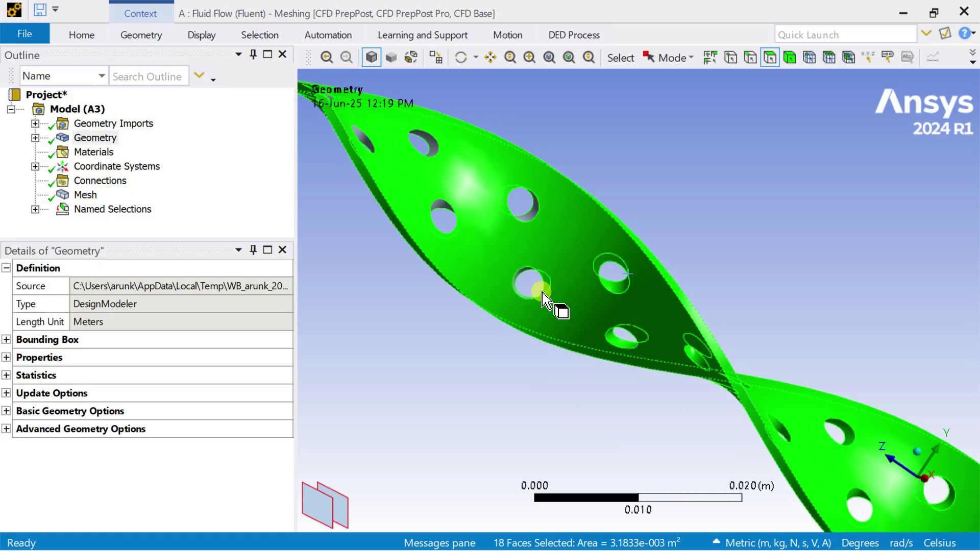
{"action": "left_click", "coordinate": [525, 279], "text": "ctrl"}
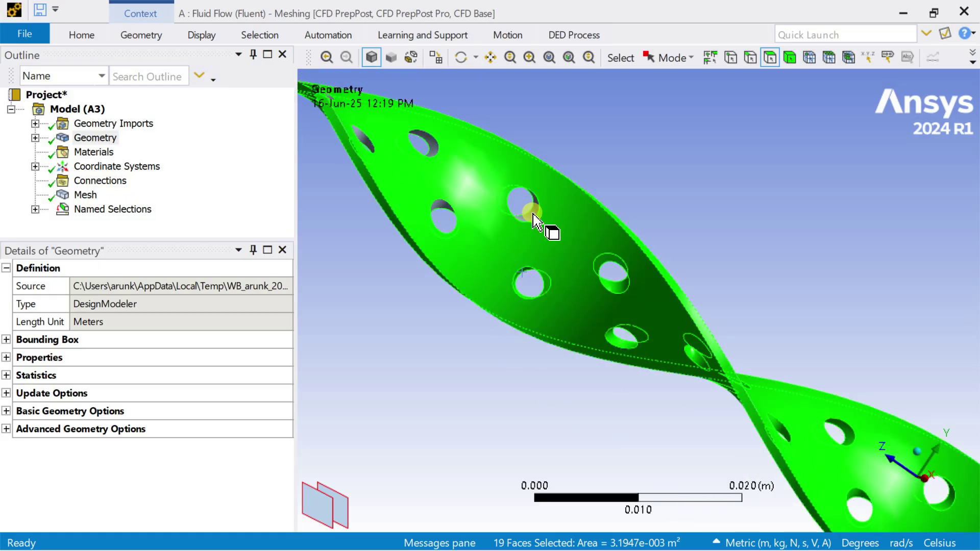
{"action": "left_click", "coordinate": [534, 218], "text": "ctrl"}
{"action": "left_click", "coordinate": [442, 207], "text": "ctrl"}
{"action": "middle_click_drag", "start_coordinate": [462, 200], "coordinate": [683, 341]}
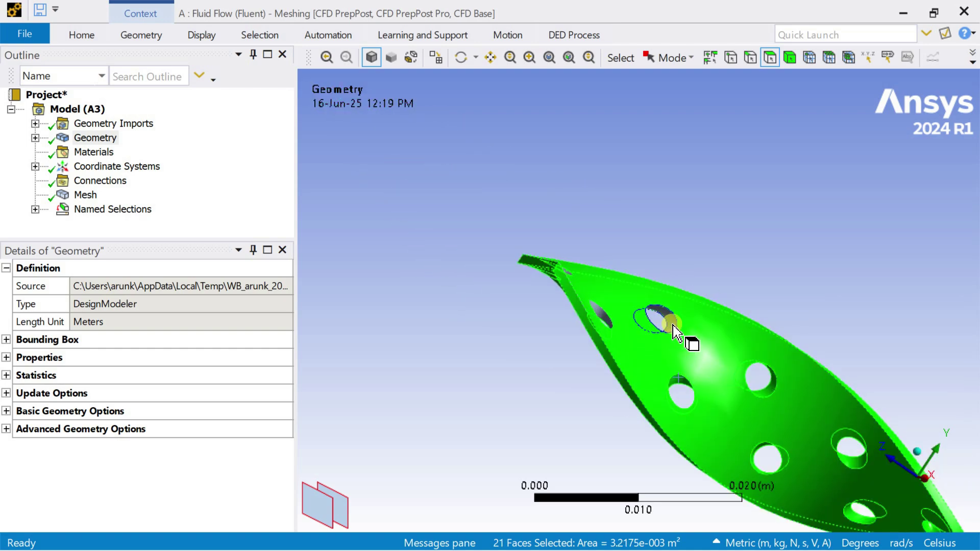
{"action": "scroll", "coordinate": [677, 334], "scroll_direction": "up", "scroll_amount": 5}
{"action": "left_click", "coordinate": [534, 311], "text": "ctrl"}
{"action": "left_click", "coordinate": [438, 225], "text": "ctrl"}
{"action": "scroll", "coordinate": [521, 281], "scroll_direction": "down", "scroll_amount": 3}
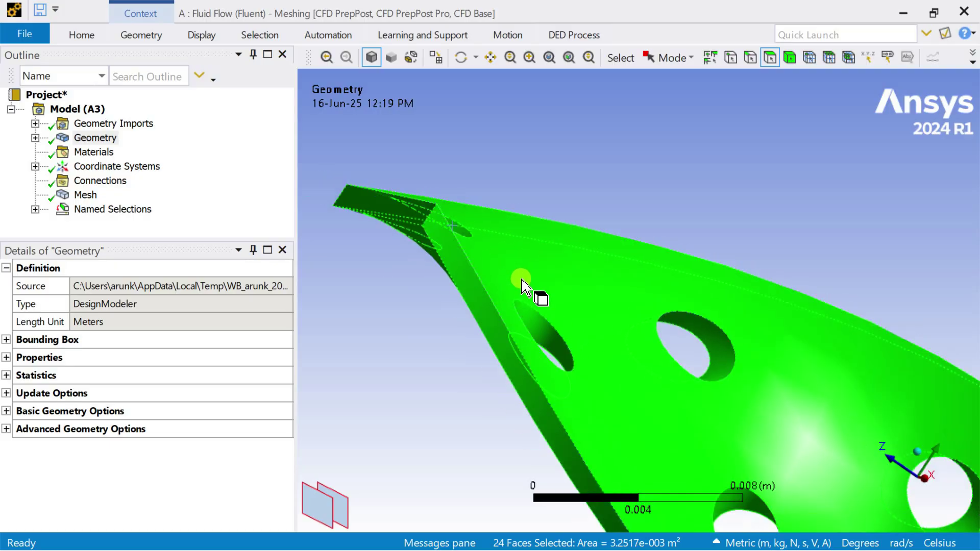
{"action": "scroll", "coordinate": [527, 293], "scroll_direction": "down", "scroll_amount": 4}
{"action": "middle_click_drag", "start_coordinate": [812, 407], "coordinate": [652, 267], "text": "ctrl"}
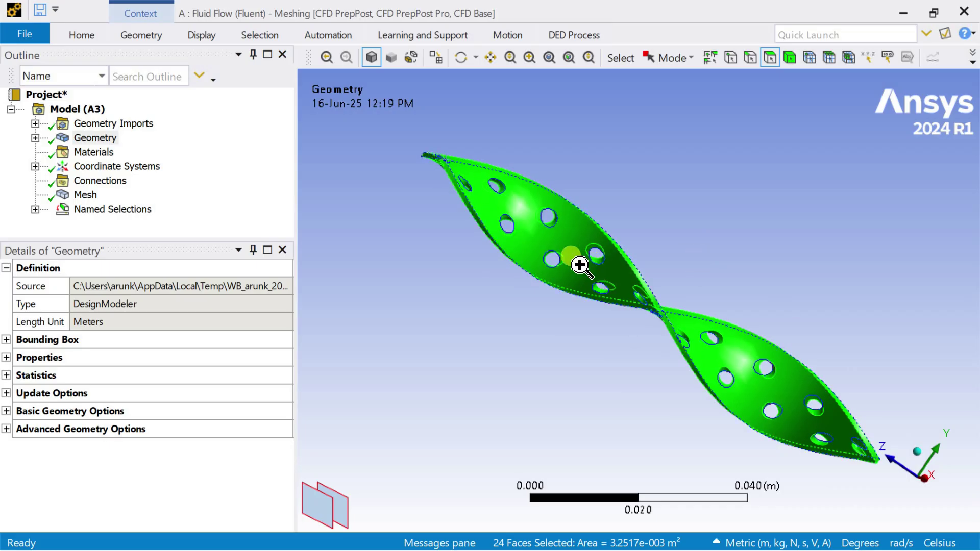
Step: Create the named selection 'insert_Wall' from the 24 selected faces
{"action": "right_click", "coordinate": [580, 265]}
{"action": "left_click", "coordinate": [615, 490]}
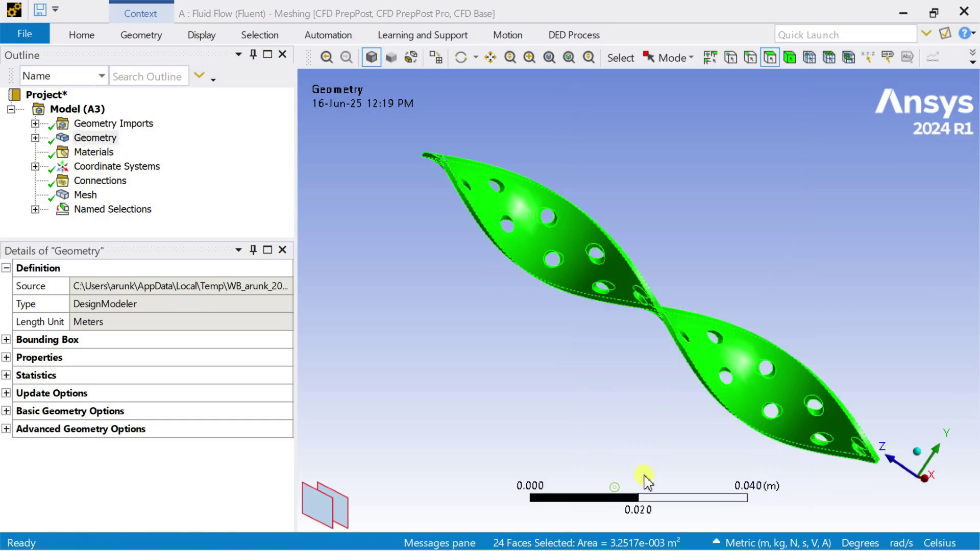
{"action": "type", "text": "insert_Wall"}
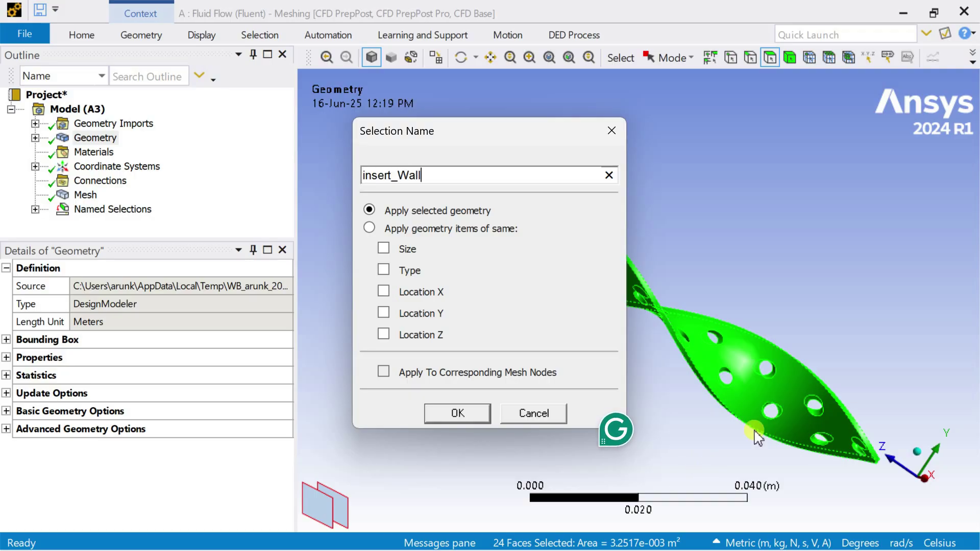
{"action": "key", "text": "Return"}
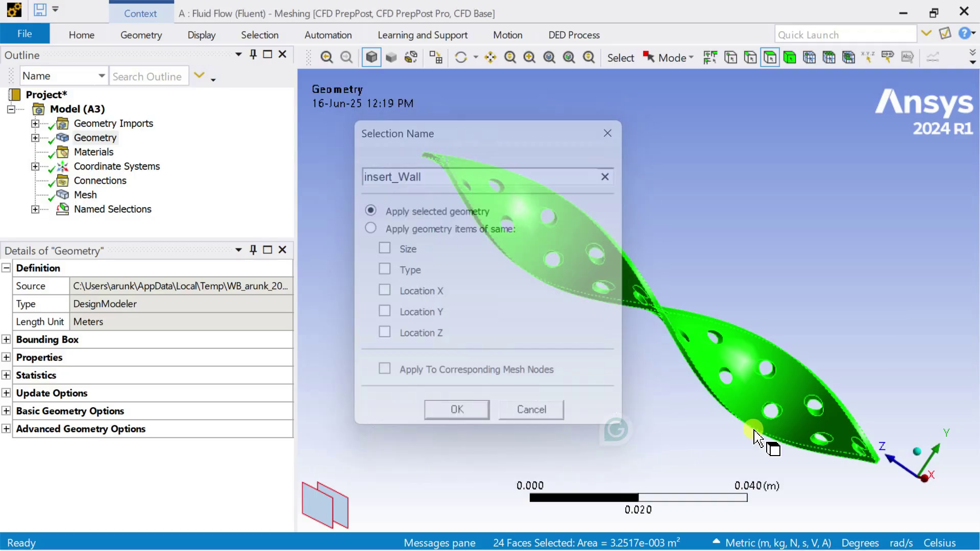
{"action": "left_click", "coordinate": [791, 58]}
Step: Name the whole insert body 'insert Geometry'
{"action": "left_click", "coordinate": [551, 235]}
{"action": "right_click", "coordinate": [551, 236]}
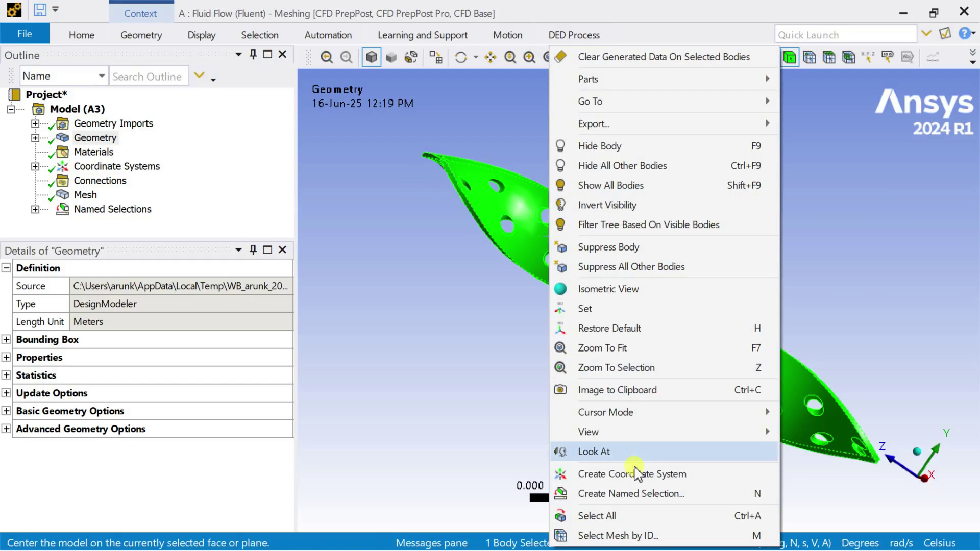
{"action": "left_click", "coordinate": [641, 493]}
{"action": "type", "text": "insert Geometry"}
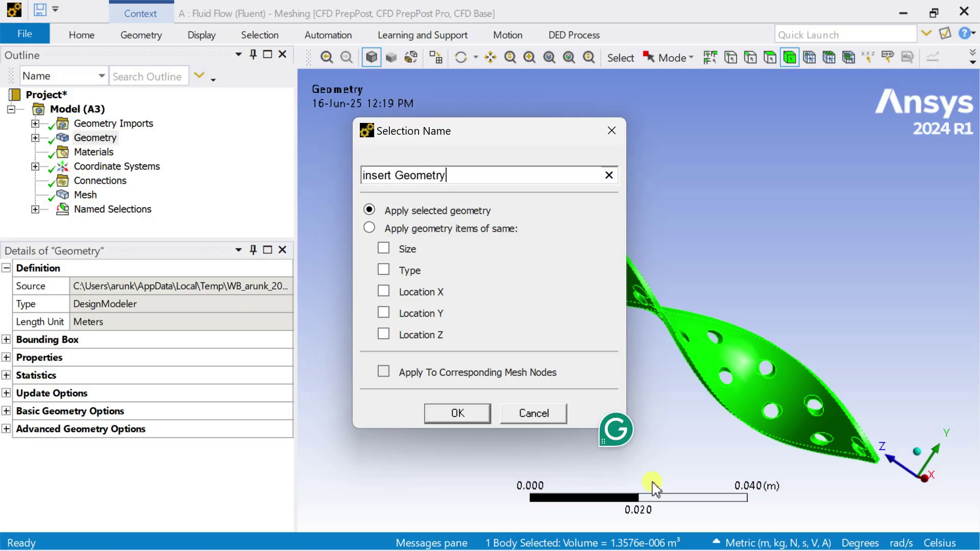
{"action": "key", "text": "Return"}
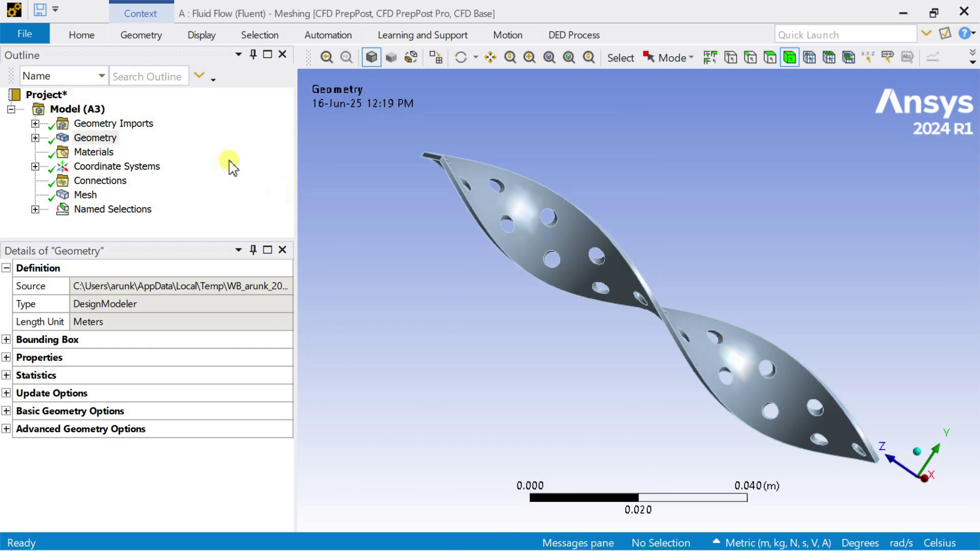
Step: Review inlet, outlet, fluid_domain, insert_Wall and insert Geometry with all bodies shown
{"action": "left_click", "coordinate": [34, 209]}
{"action": "left_click", "coordinate": [106, 169]}
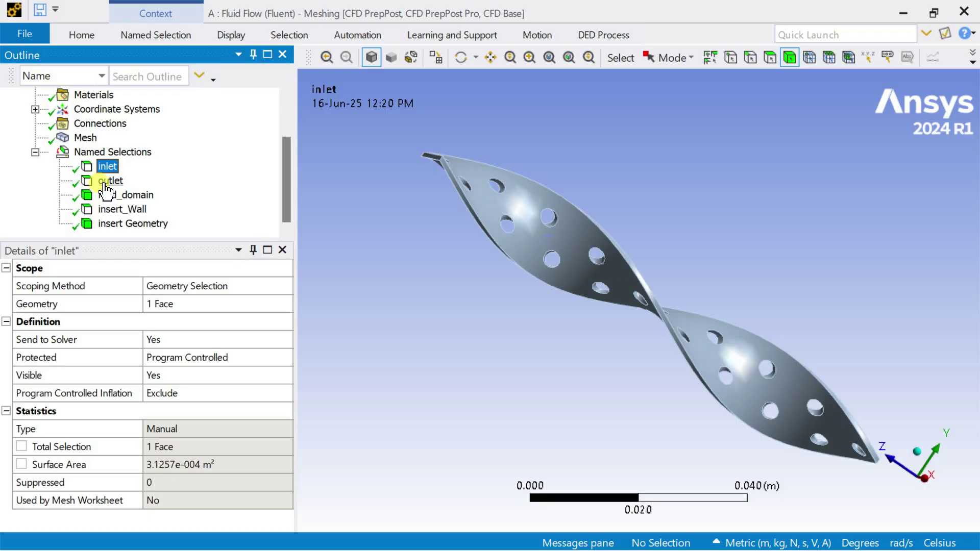
{"action": "left_click", "coordinate": [108, 182]}
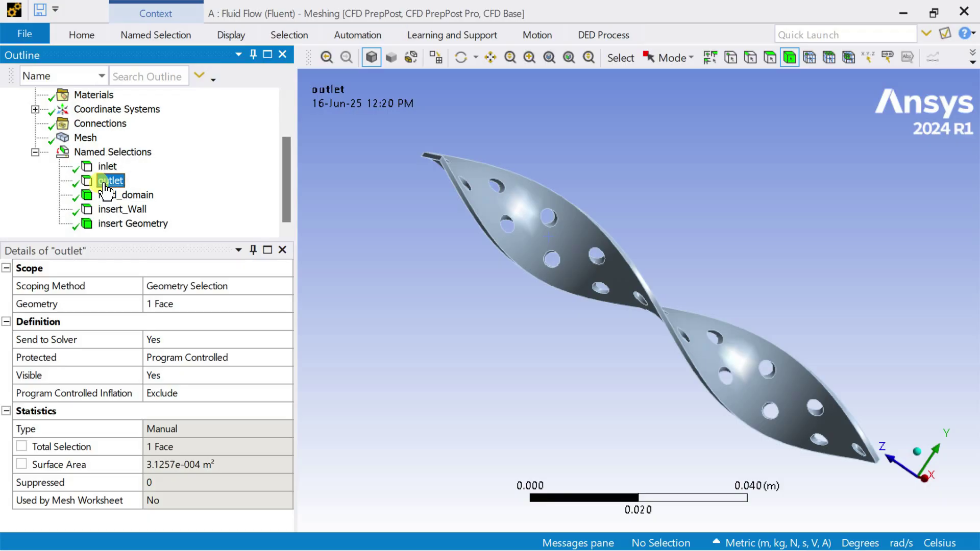
{"action": "right_click", "coordinate": [664, 134]}
{"action": "left_click", "coordinate": [726, 189]}
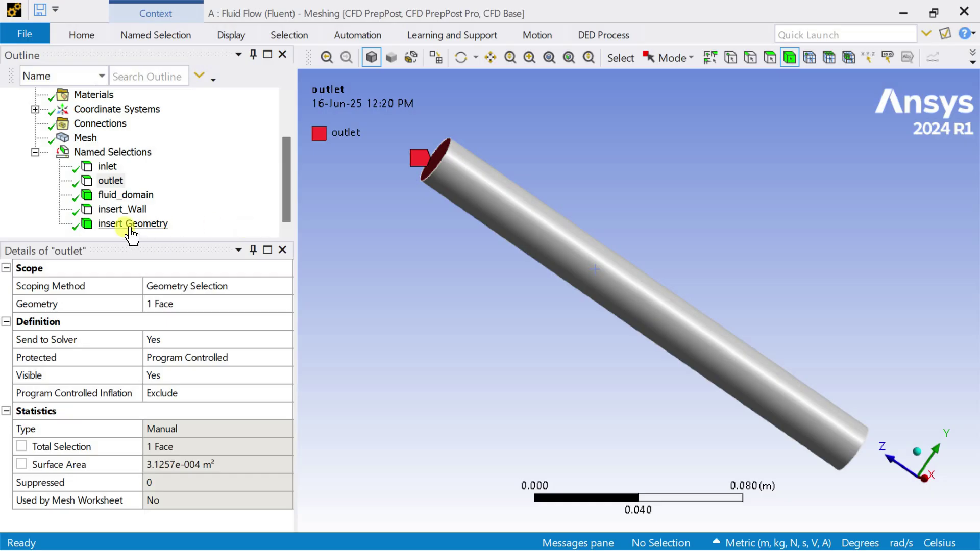
{"action": "left_click", "coordinate": [137, 196]}
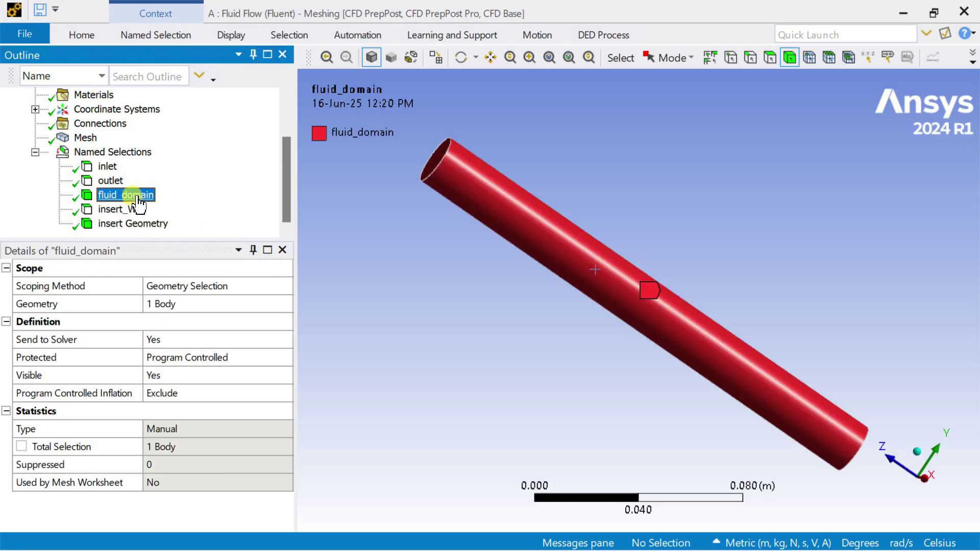
{"action": "left_click", "coordinate": [132, 210]}
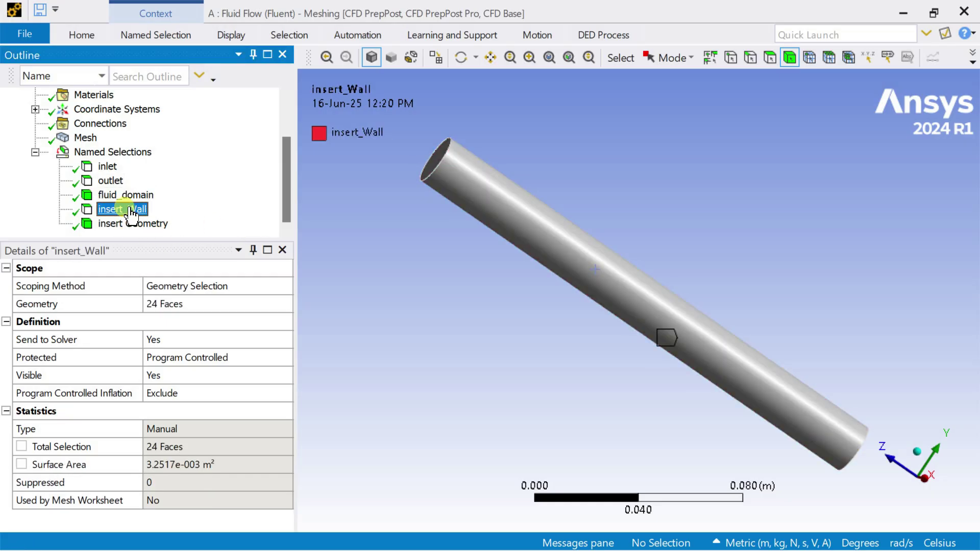
{"action": "left_click", "coordinate": [134, 225]}
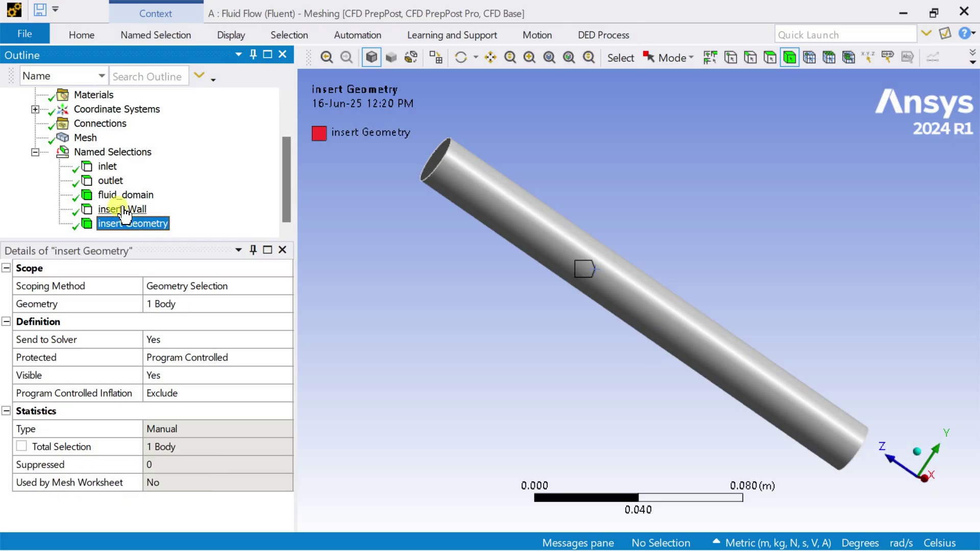
{"action": "left_click", "coordinate": [85, 137]}
Step: Update the pipe mesh from the Mesh branch
{"action": "right_click", "coordinate": [86, 137]}
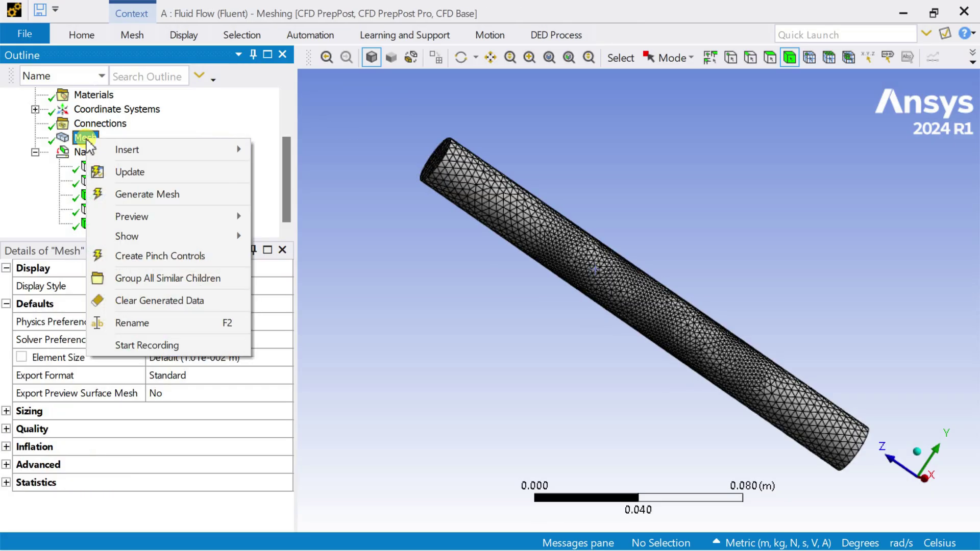
{"action": "left_click", "coordinate": [168, 177]}
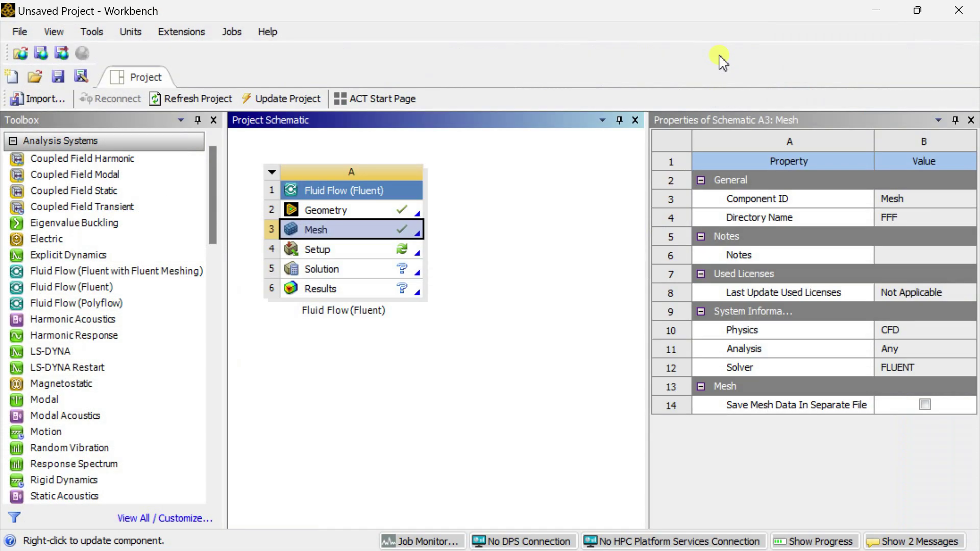
Step: Launch Fluent from the Setup cell with double precision and one solver process
{"action": "left_click", "coordinate": [379, 250]}
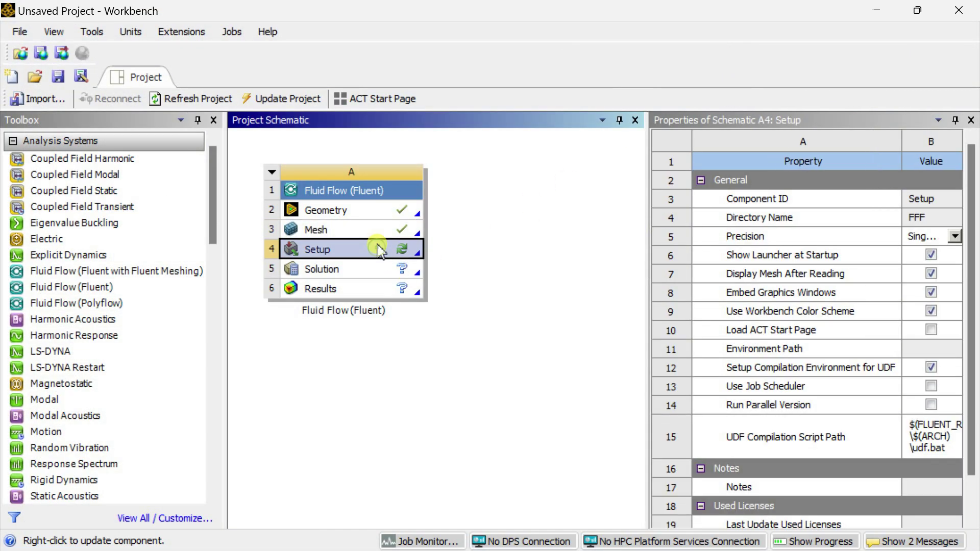
{"action": "right_click", "coordinate": [356, 251]}
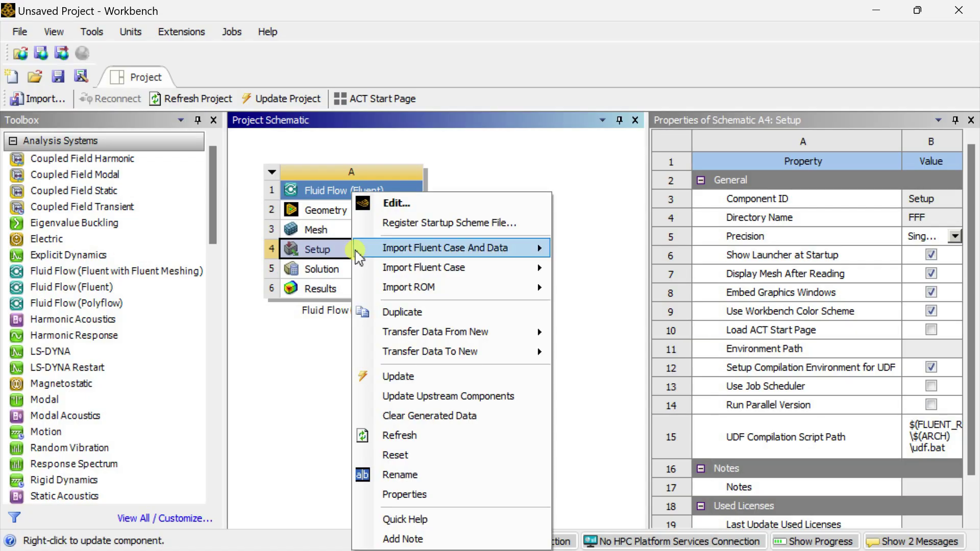
{"action": "left_click", "coordinate": [439, 207]}
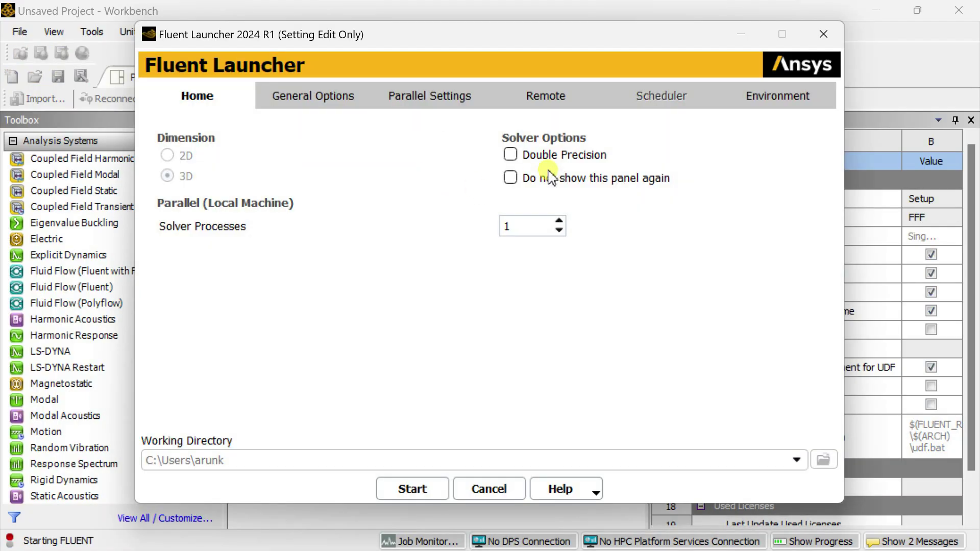
{"action": "left_click", "coordinate": [430, 491]}
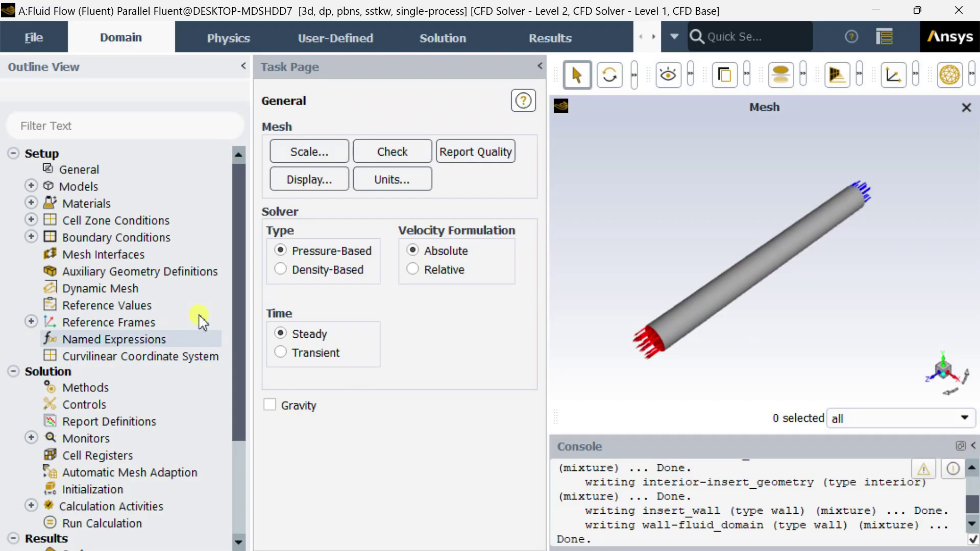
Step: Turn on the energy equation in the Models branch
{"action": "double_click", "coordinate": [101, 187]}
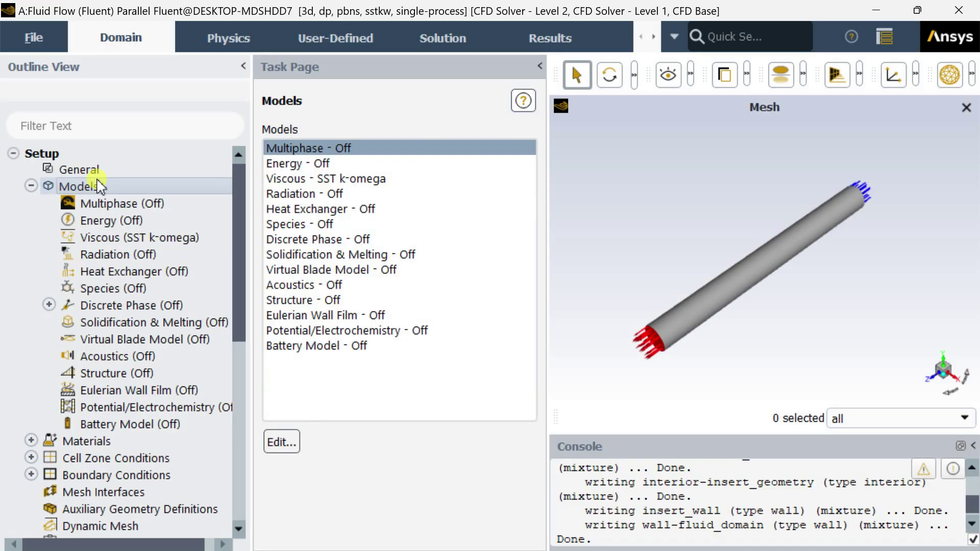
{"action": "double_click", "coordinate": [301, 164]}
{"action": "left_click", "coordinate": [279, 296]}
{"action": "left_click", "coordinate": [285, 352]}
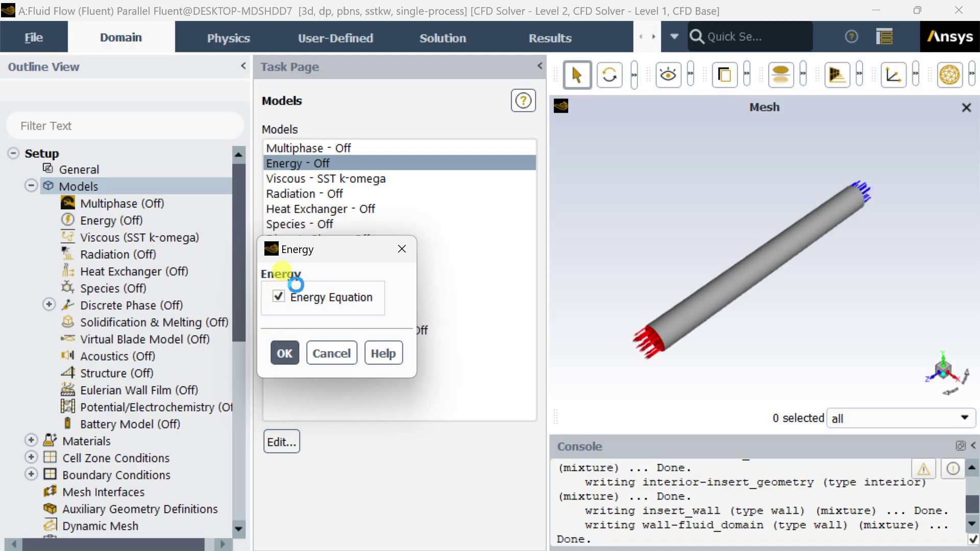
Step: Set the viscous model to Laminar, then bring up the air material's properties
{"action": "double_click", "coordinate": [353, 178]}
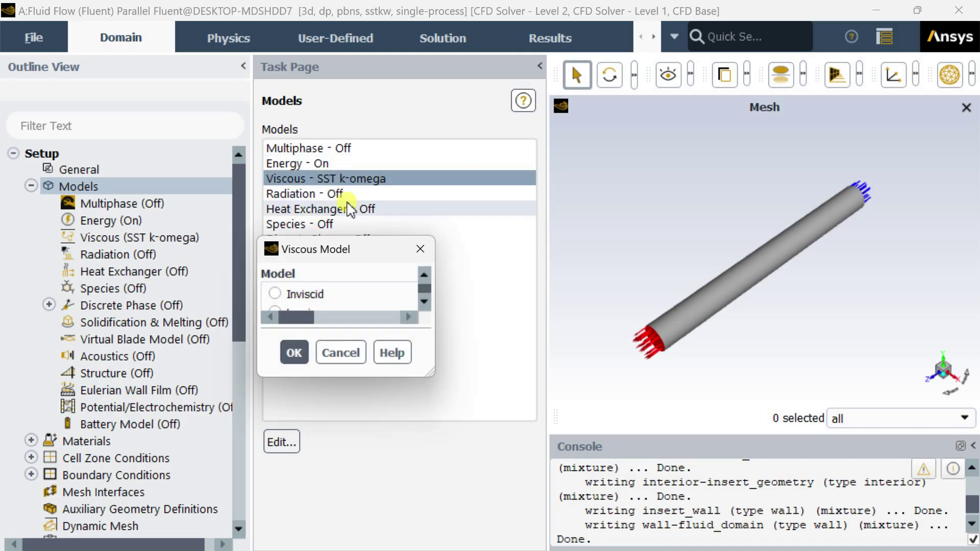
{"action": "left_click", "coordinate": [258, 81]}
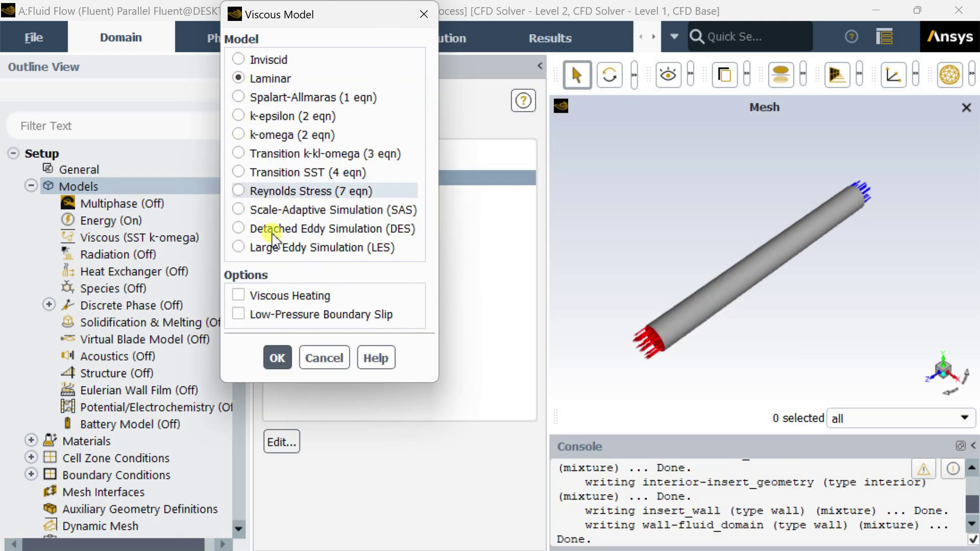
{"action": "left_click", "coordinate": [279, 361]}
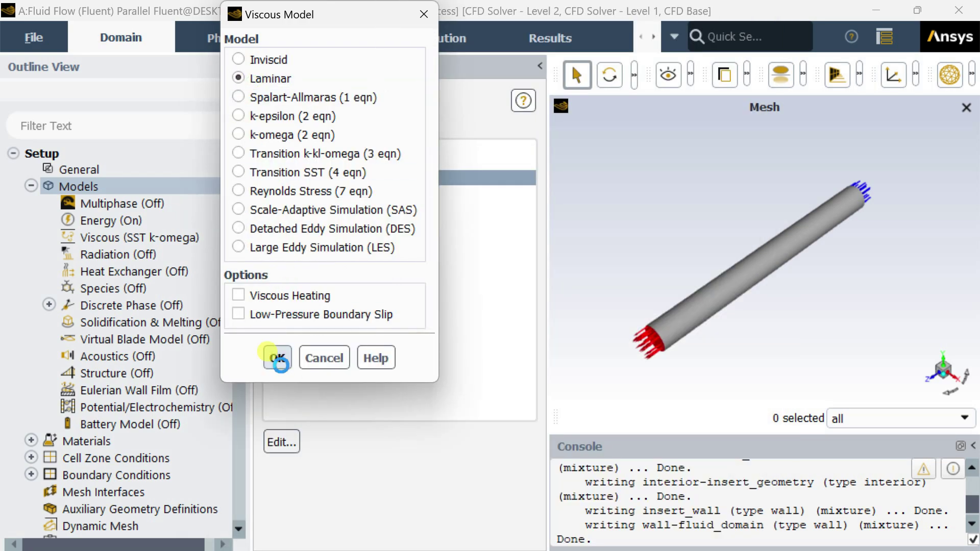
{"action": "left_click", "coordinate": [32, 186]}
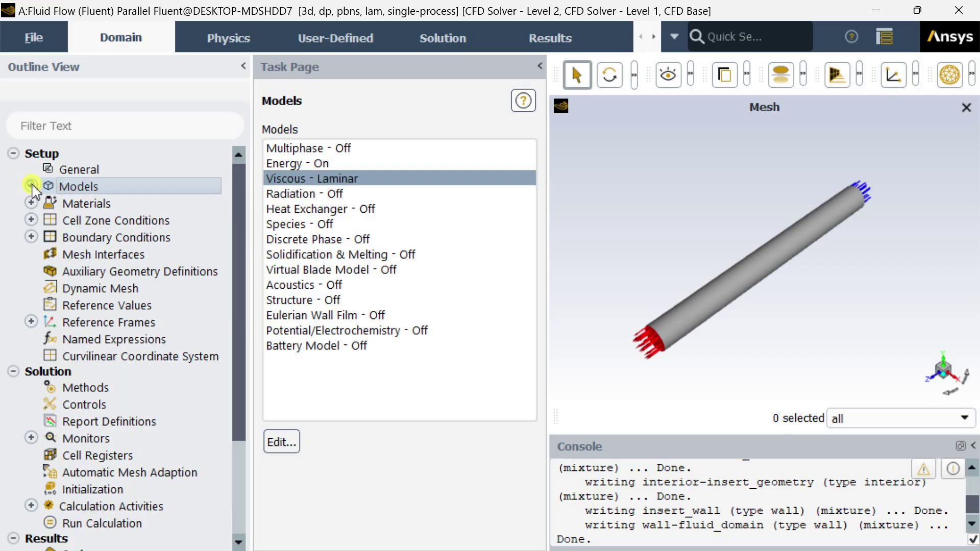
{"action": "double_click", "coordinate": [49, 202]}
{"action": "double_click", "coordinate": [362, 152]}
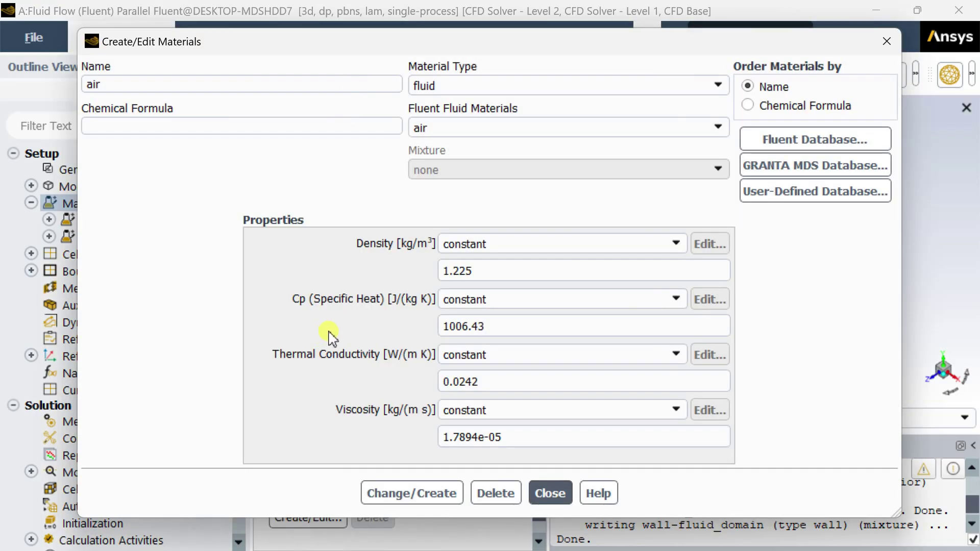
Step: Close the air properties and select the aluminum material
{"action": "left_click", "coordinate": [548, 493]}
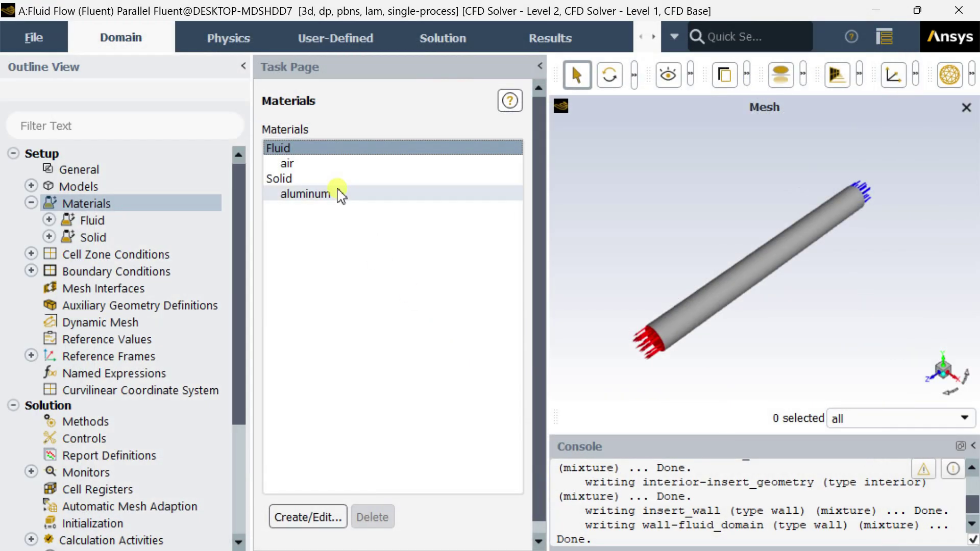
{"action": "left_click", "coordinate": [327, 193]}
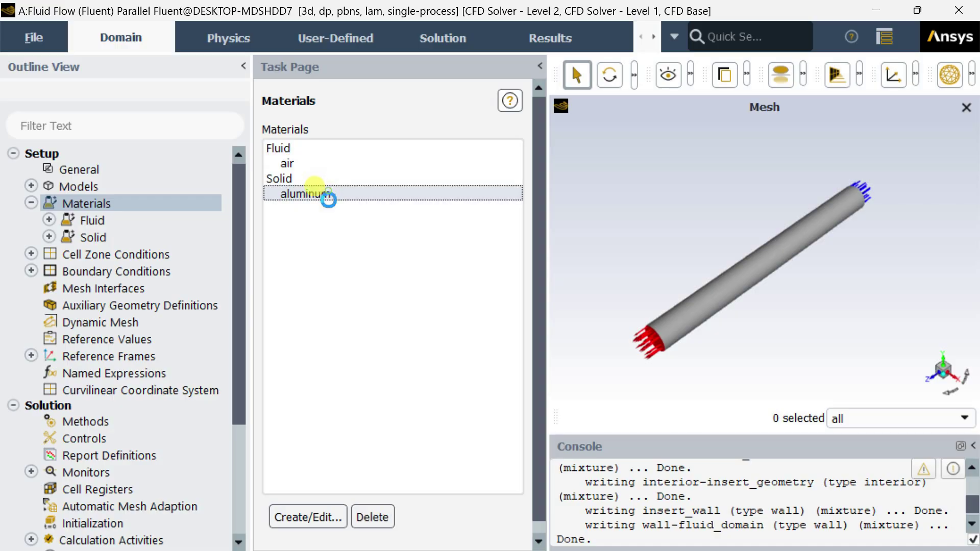
{"action": "left_click", "coordinate": [158, 255]}
Step: Apply aluminum to the insert_geometry solid zone in Cell Zone Conditions
{"action": "double_click", "coordinate": [150, 254]}
{"action": "left_click", "coordinate": [367, 165]}
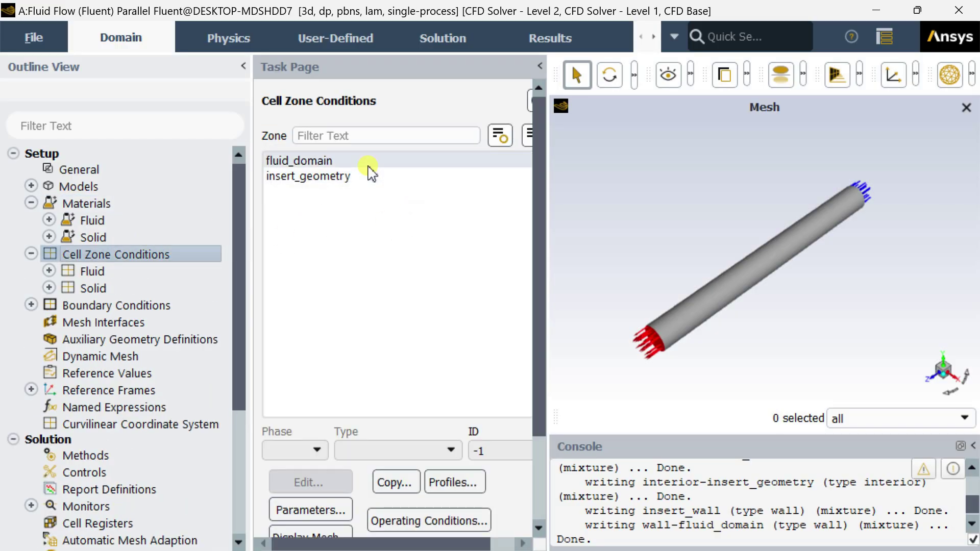
{"action": "left_click", "coordinate": [297, 176]}
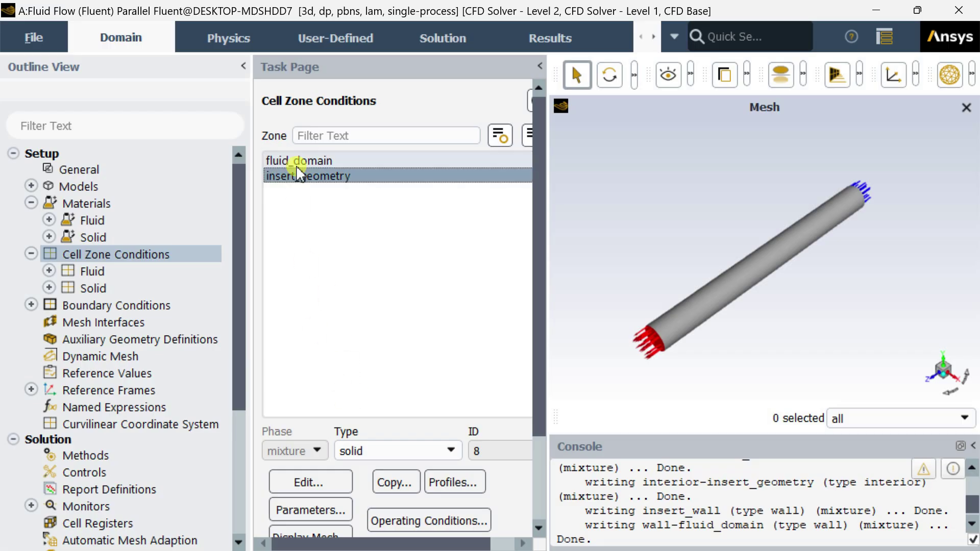
{"action": "left_click", "coordinate": [310, 481]}
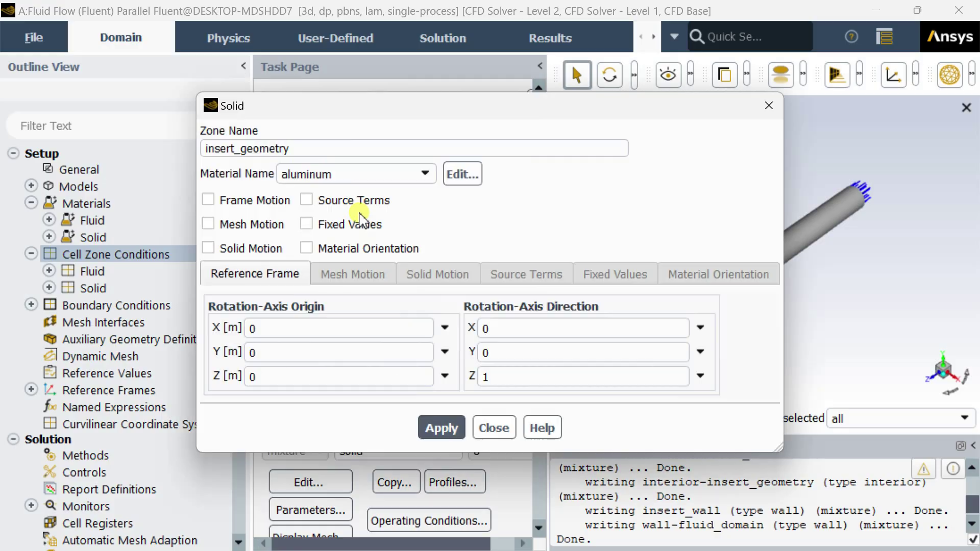
{"action": "left_click", "coordinate": [452, 427]}
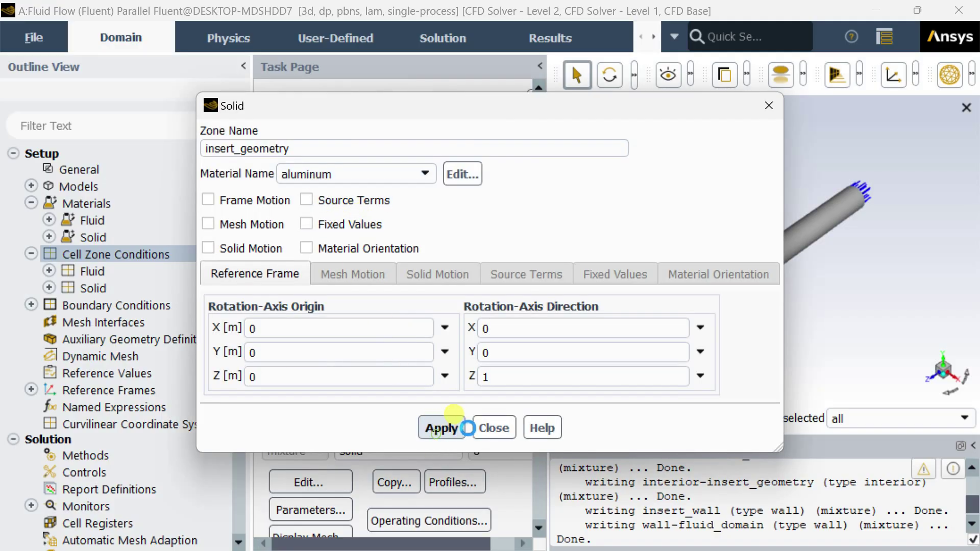
{"action": "left_click", "coordinate": [484, 428]}
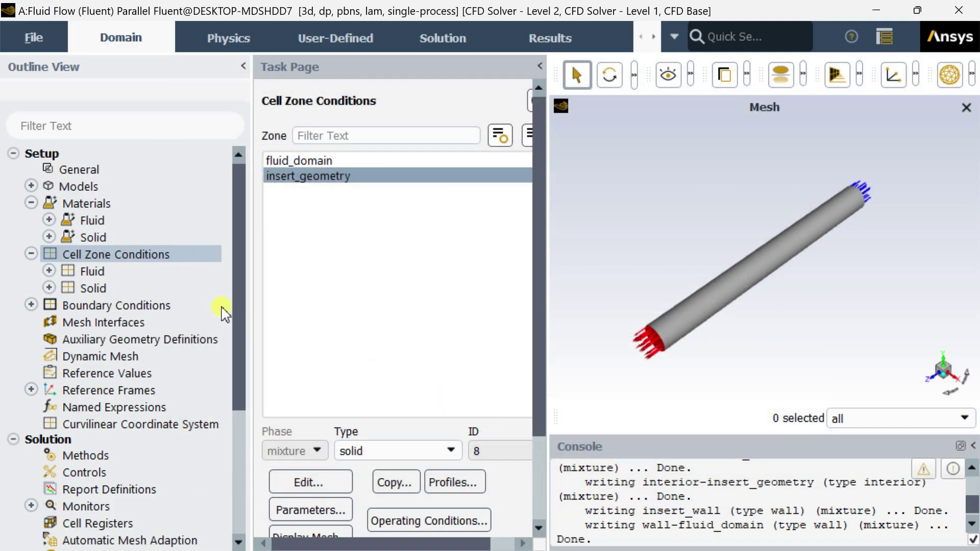
{"action": "left_click", "coordinate": [29, 254]}
{"action": "left_click", "coordinate": [31, 203]}
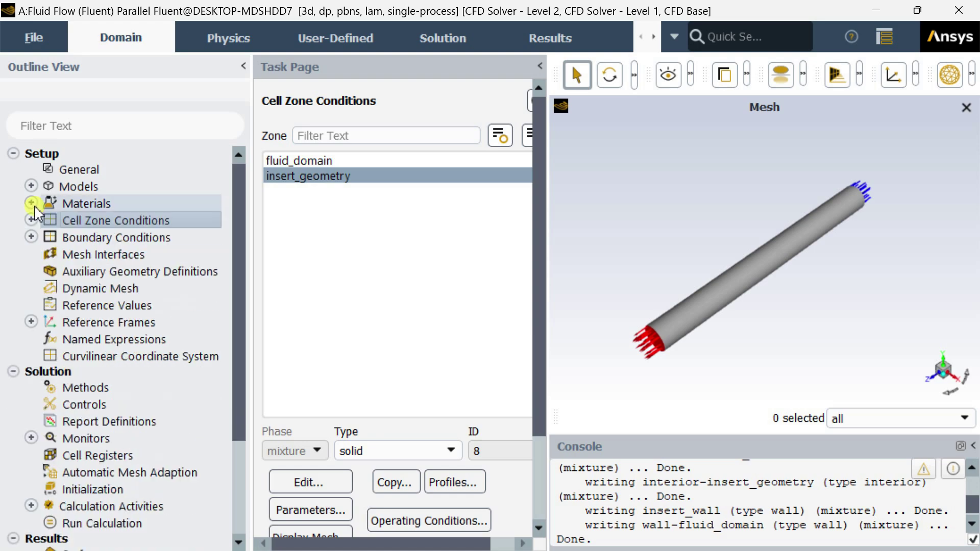
Step: Group boundary zones by type and give the inlet 0.001 m/s velocity at 300 K
{"action": "left_click", "coordinate": [99, 239]}
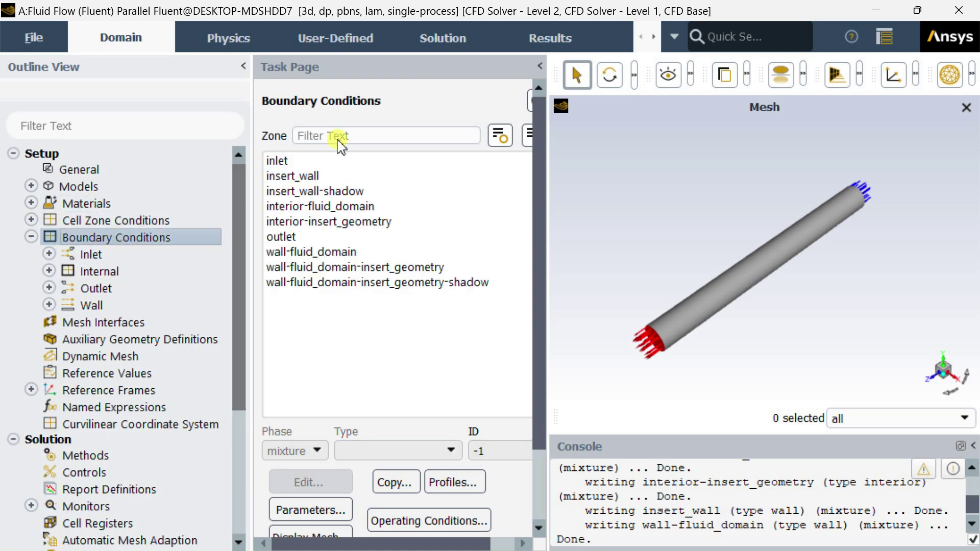
{"action": "left_click", "coordinate": [529, 136]}
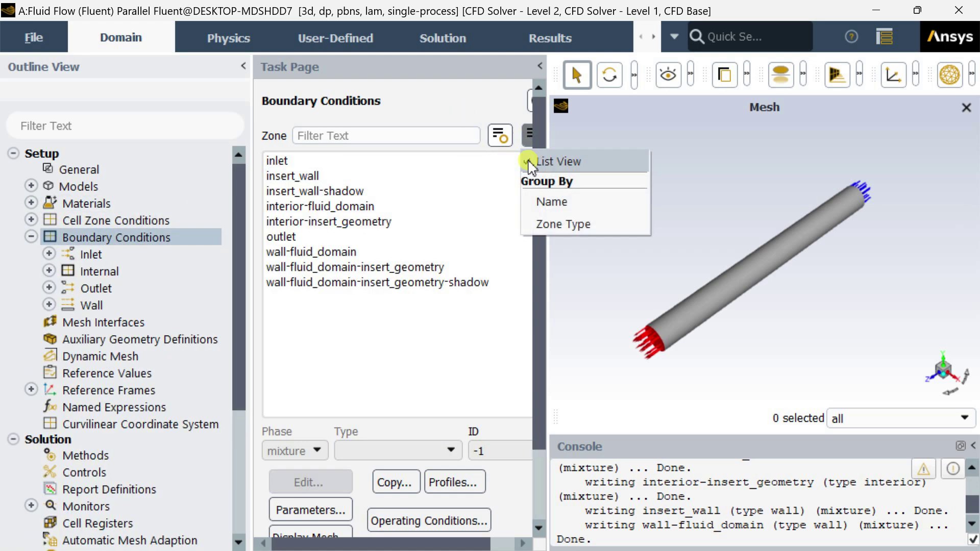
{"action": "left_click", "coordinate": [536, 222]}
{"action": "left_click", "coordinate": [312, 176]}
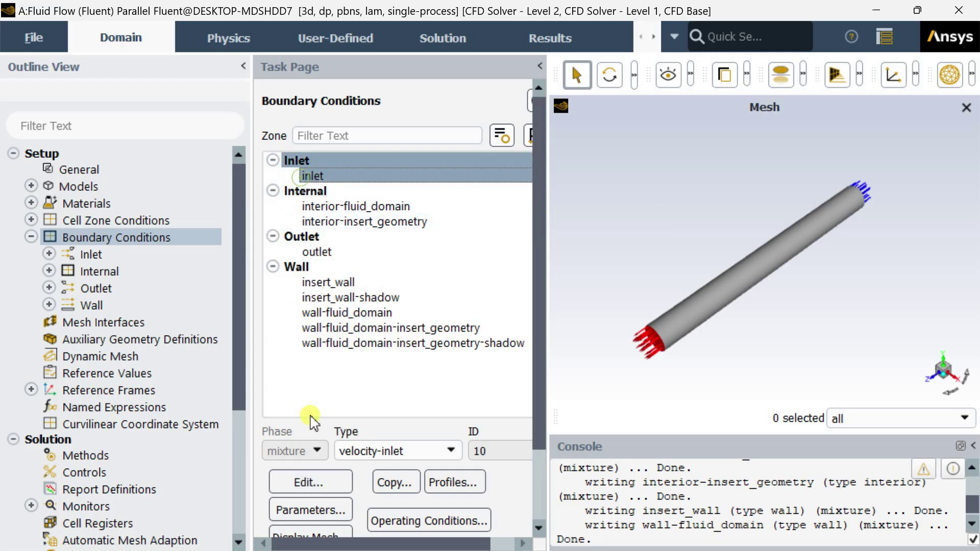
{"action": "left_click", "coordinate": [324, 484]}
{"action": "left_click", "coordinate": [644, 404]}
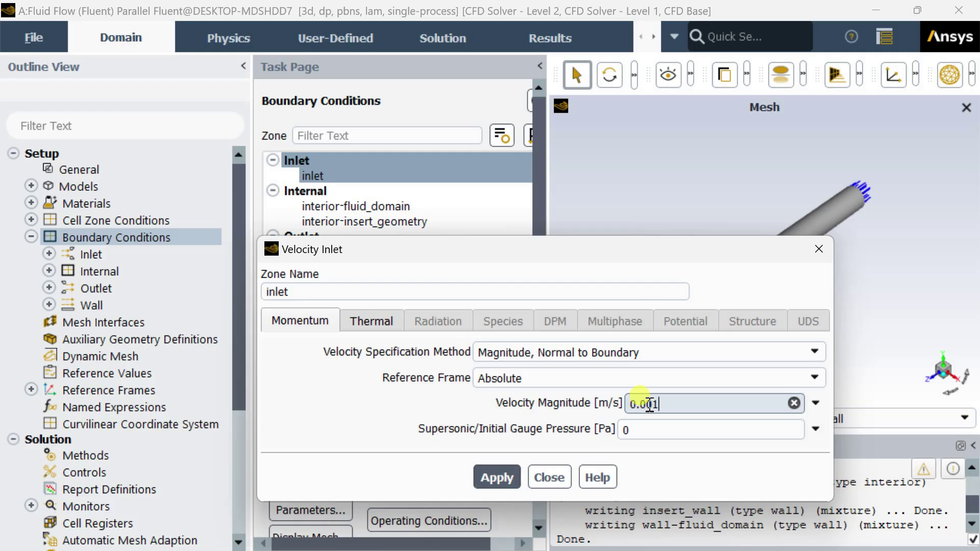
{"action": "left_click", "coordinate": [497, 483]}
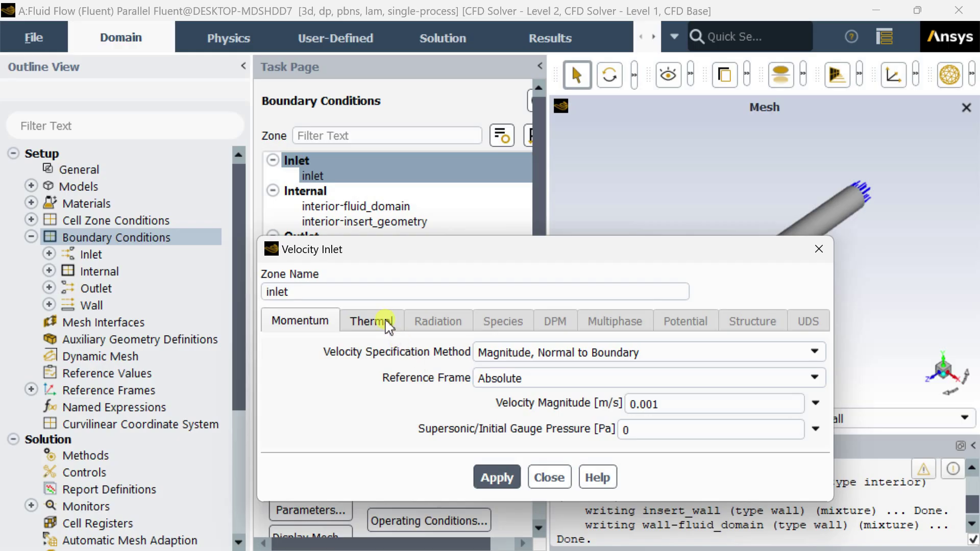
{"action": "left_click", "coordinate": [371, 320]}
{"action": "double_click", "coordinate": [365, 353]}
{"action": "left_click", "coordinate": [491, 477]}
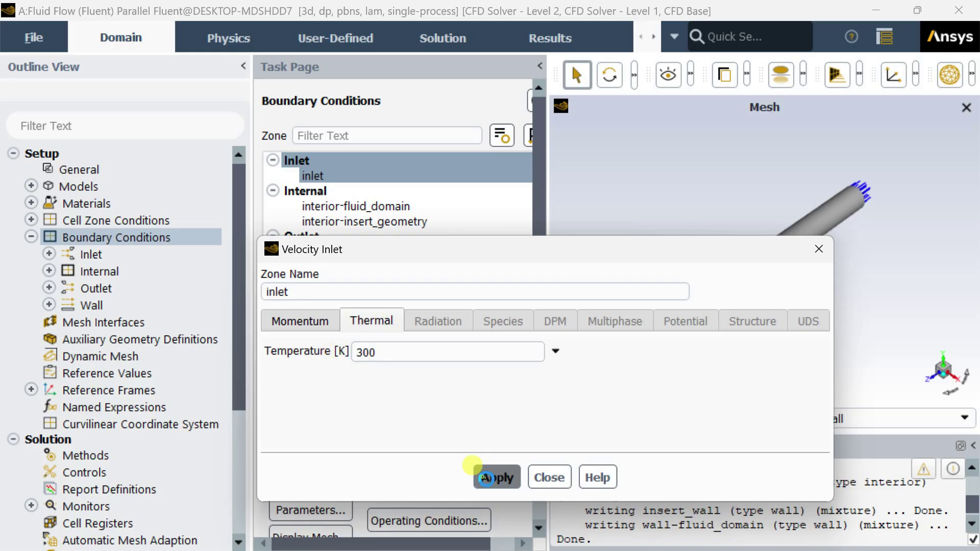
{"action": "left_click", "coordinate": [548, 477]}
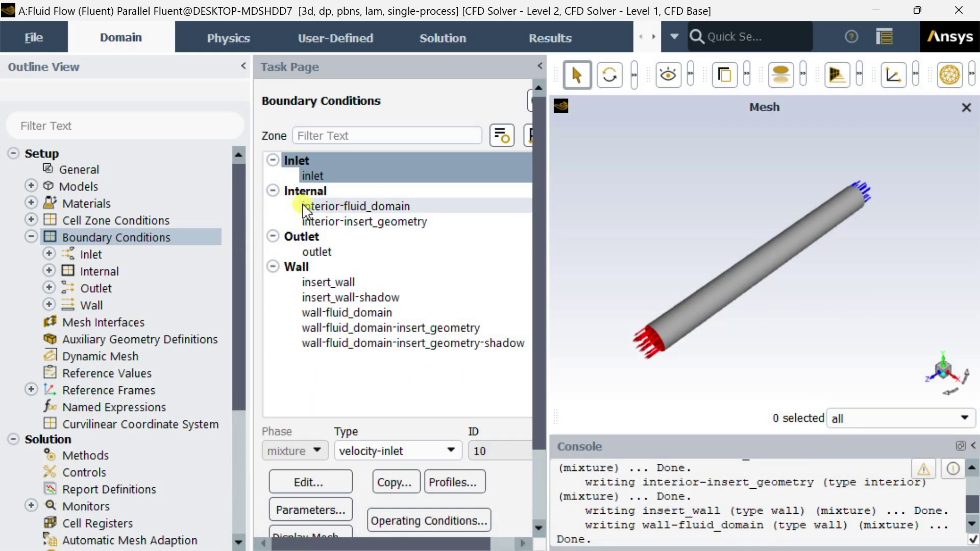
Step: Check the outlet's 0 Pa gauge pressure and 300 K backflow temperature
{"action": "left_click", "coordinate": [273, 190]}
{"action": "left_click", "coordinate": [273, 160]}
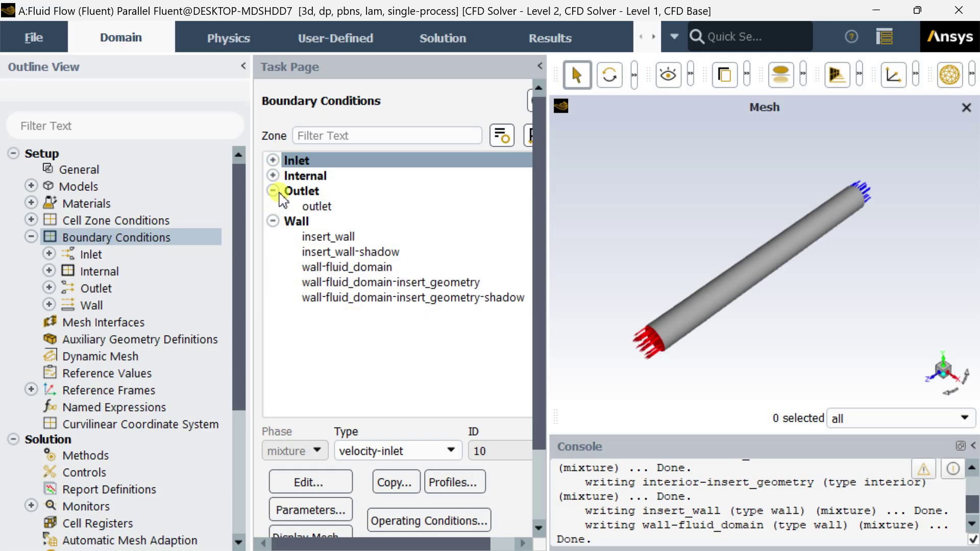
{"action": "left_click", "coordinate": [305, 208]}
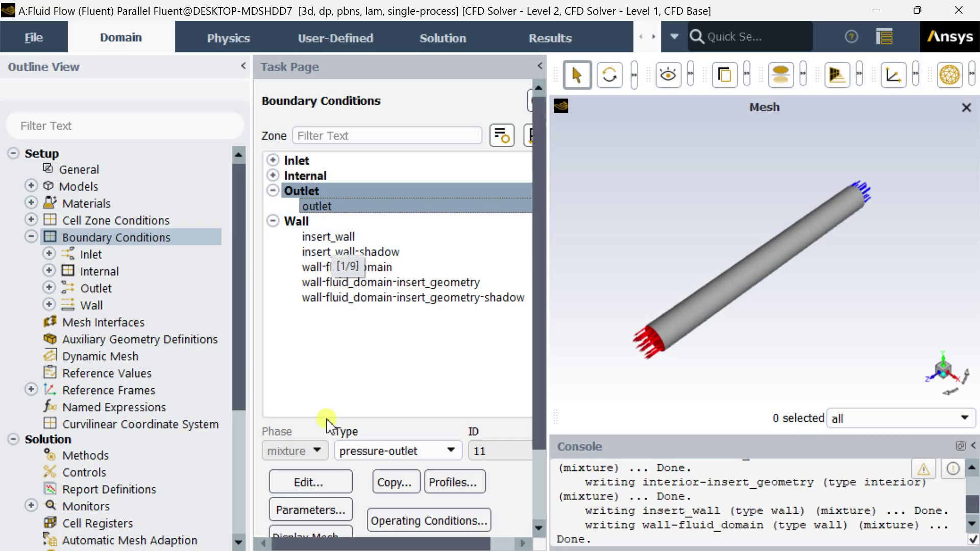
{"action": "left_click", "coordinate": [328, 484]}
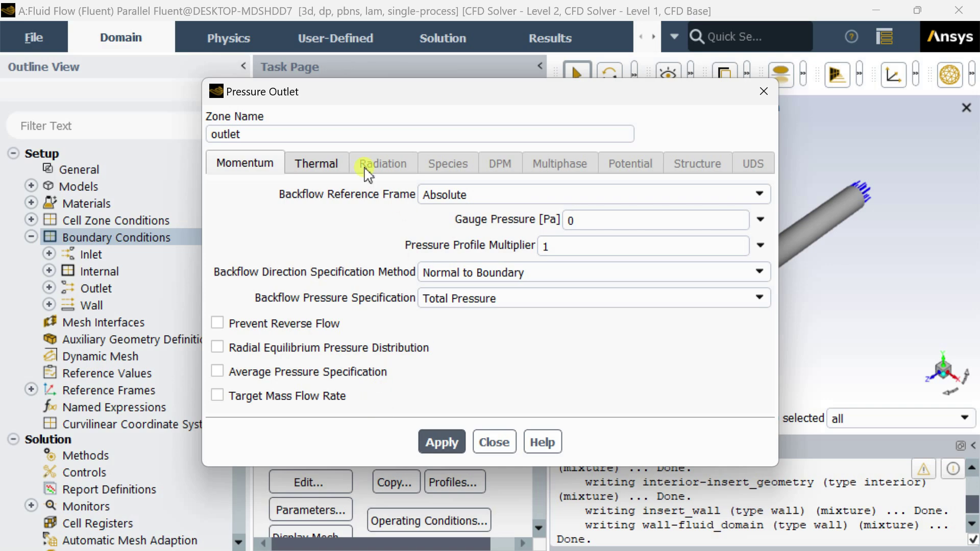
{"action": "left_click", "coordinate": [306, 155]}
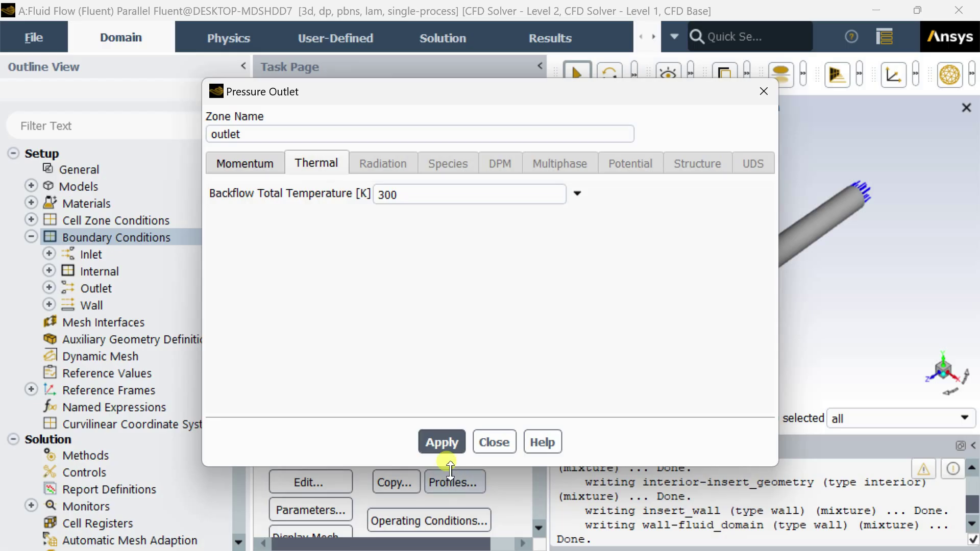
{"action": "left_click", "coordinate": [494, 444]}
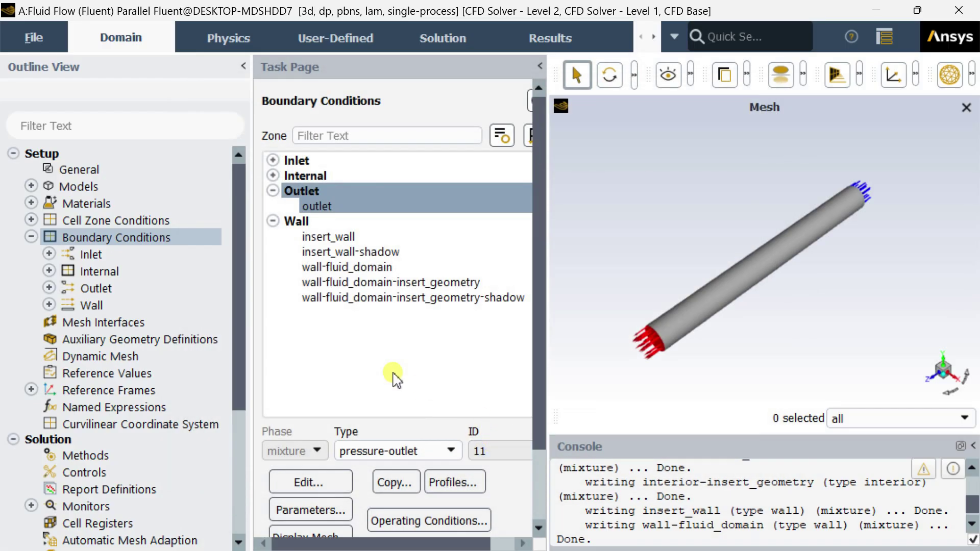
Step: Give the insert_wall zone a fixed temperature of 310 K
{"action": "left_click", "coordinate": [379, 237]}
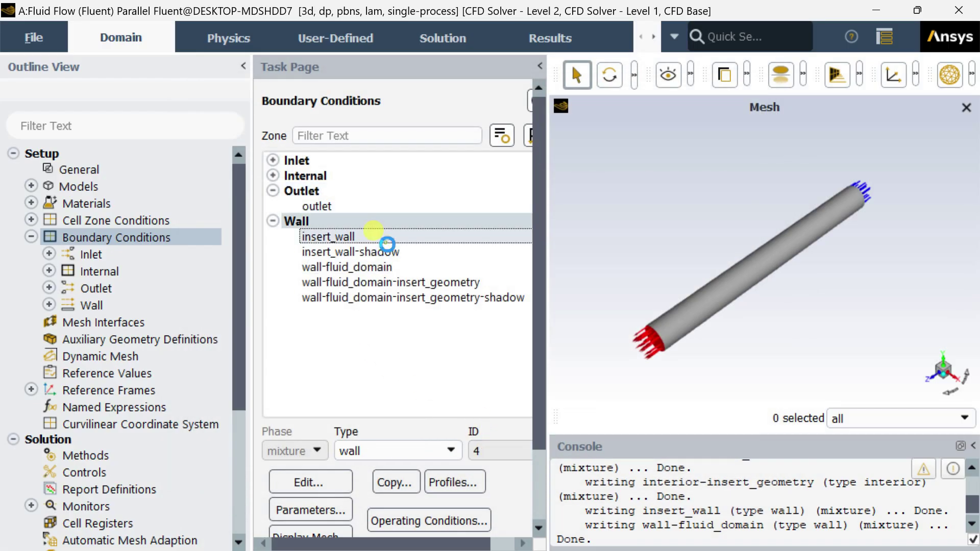
{"action": "left_click", "coordinate": [324, 483]}
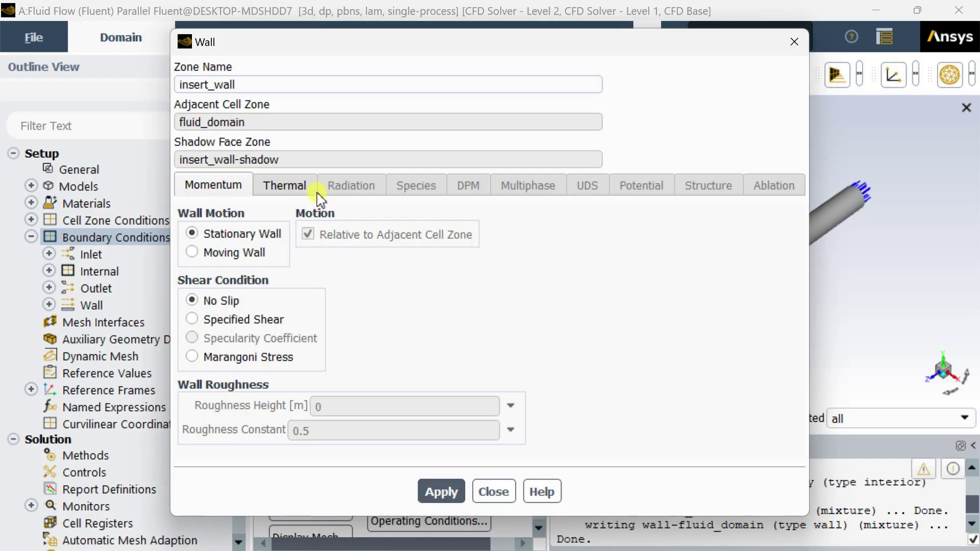
{"action": "left_click", "coordinate": [307, 187]}
{"action": "left_click", "coordinate": [230, 256]}
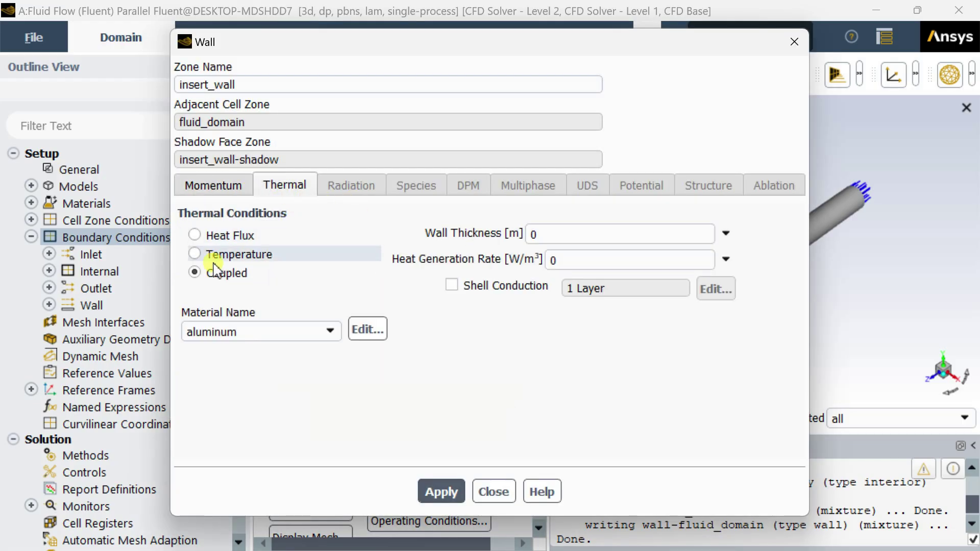
{"action": "double_click", "coordinate": [577, 236]}
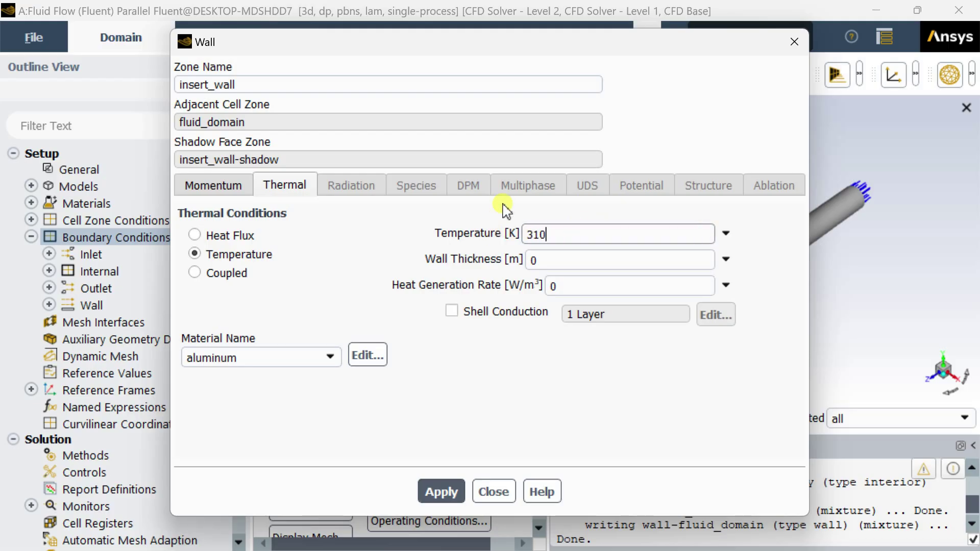
{"action": "type", "text": "310"}
{"action": "left_click", "coordinate": [438, 491]}
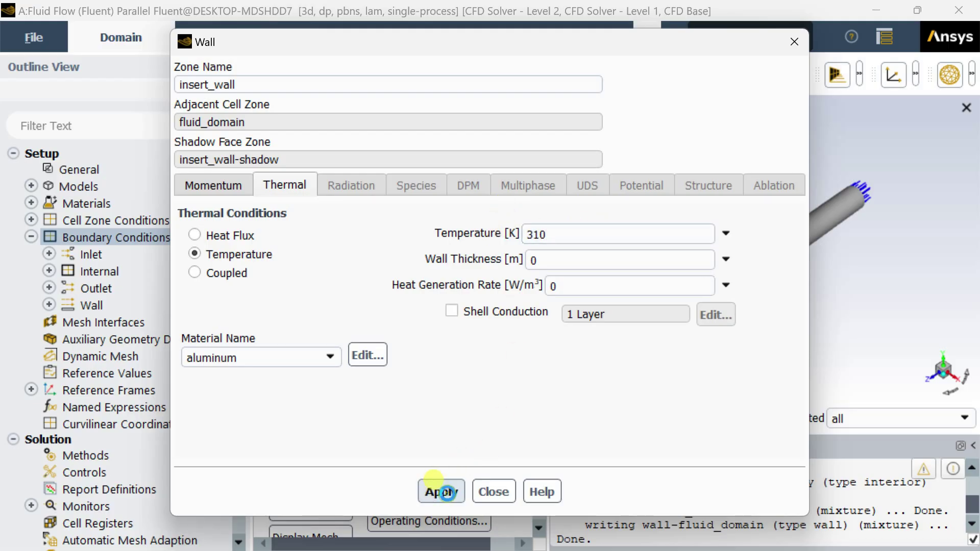
{"action": "left_click", "coordinate": [493, 492]}
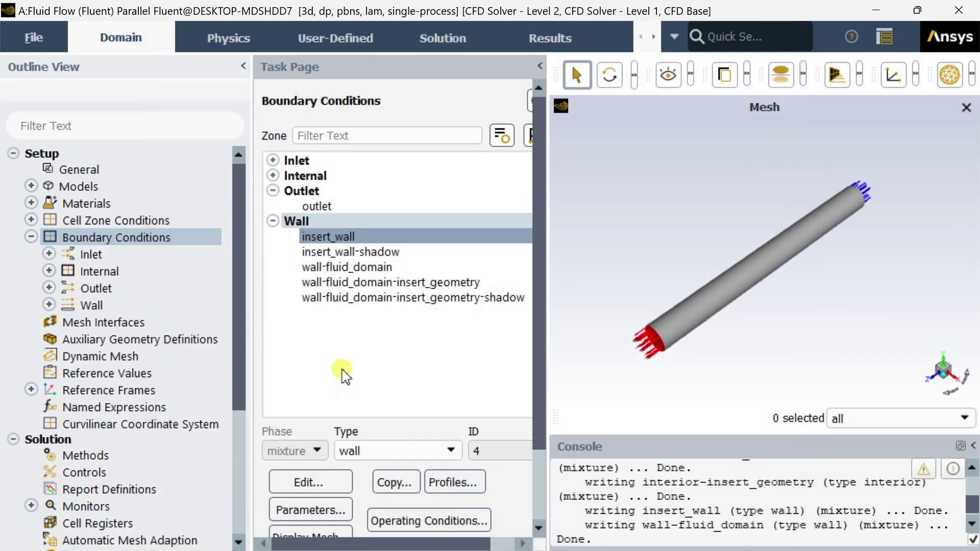
Step: Give the insert_wall-shadow wall a fixed temperature of 310 K
{"action": "left_click", "coordinate": [349, 252]}
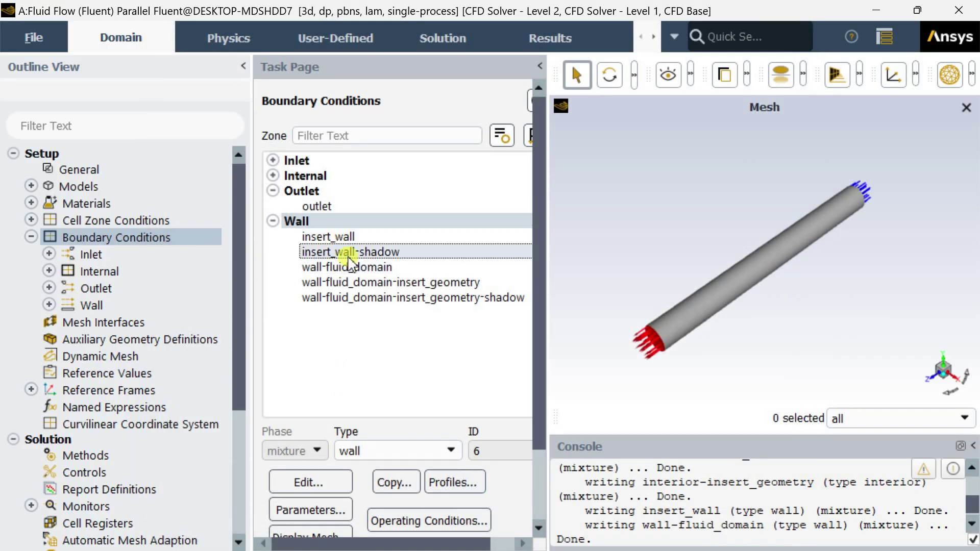
{"action": "left_click", "coordinate": [335, 482]}
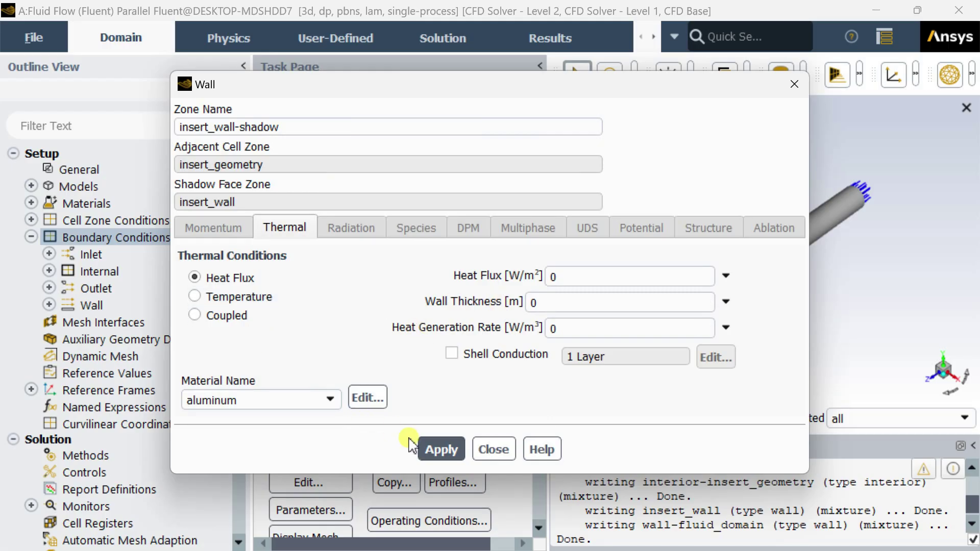
{"action": "left_click", "coordinate": [487, 452]}
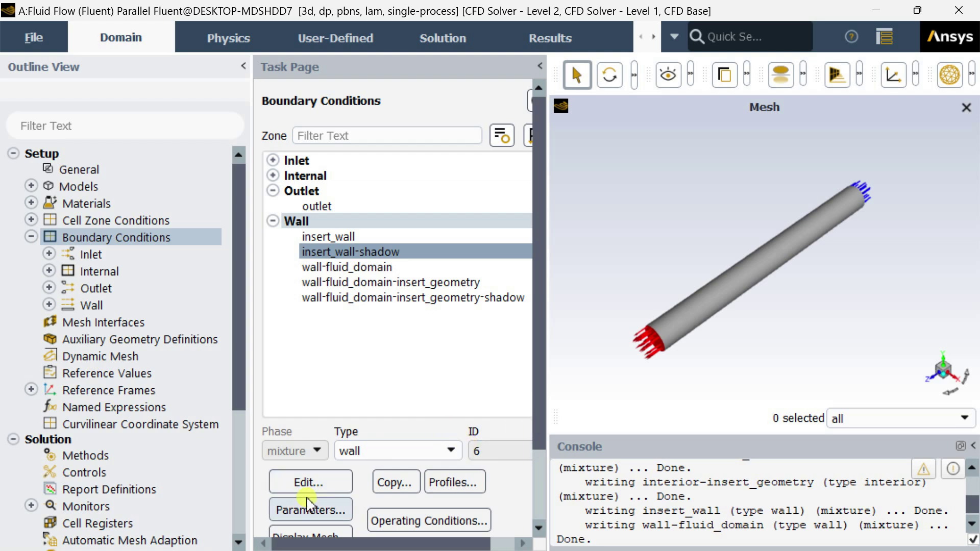
{"action": "left_click", "coordinate": [312, 483]}
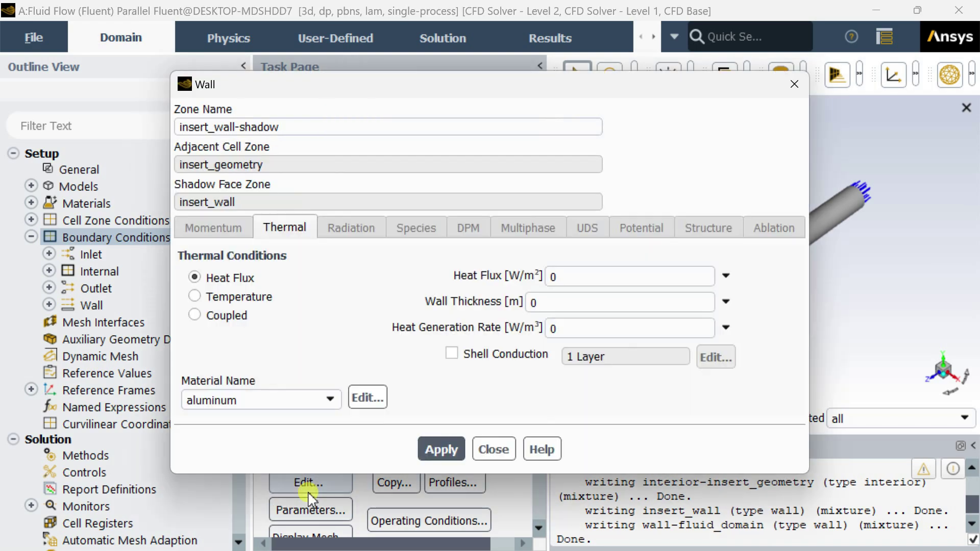
{"action": "left_click", "coordinate": [208, 297]}
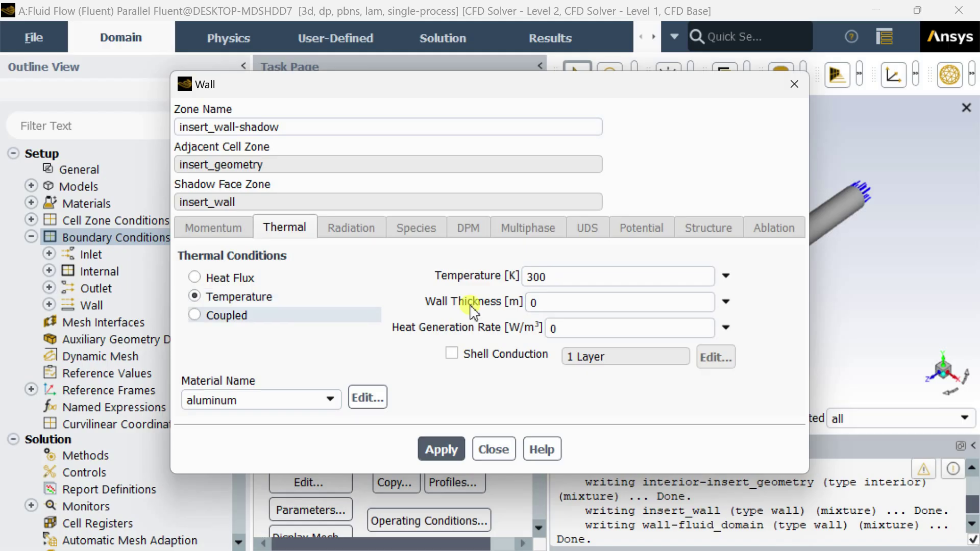
{"action": "double_click", "coordinate": [529, 277]}
{"action": "type", "text": "310"}
{"action": "left_click", "coordinate": [443, 452]}
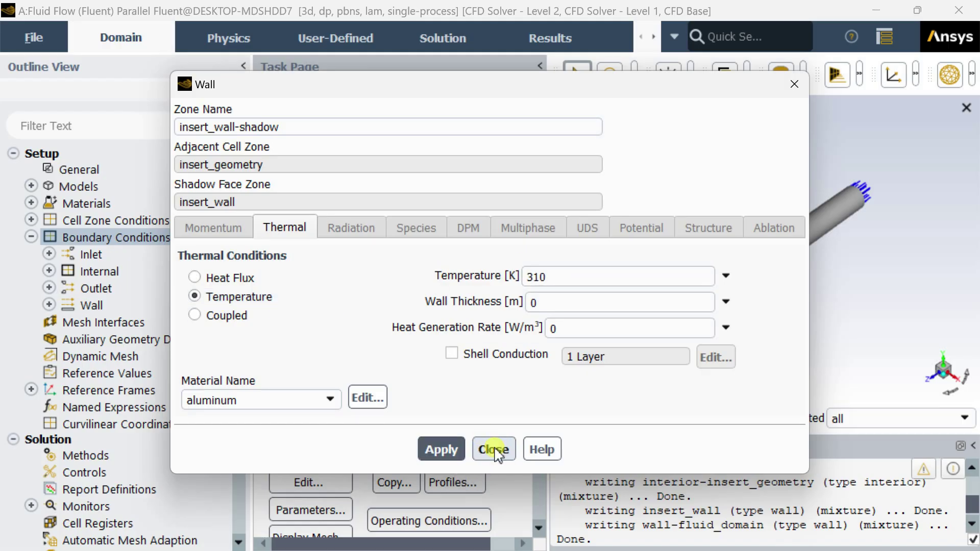
{"action": "left_click", "coordinate": [494, 450]}
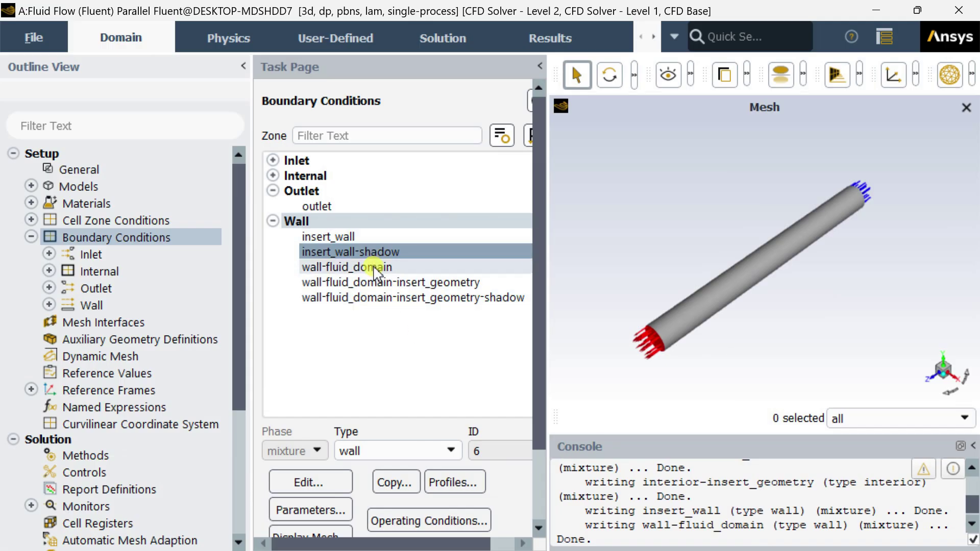
Step: Review wall-fluid_domain's heat-flux thermal settings, leaving them unchanged
{"action": "left_click", "coordinate": [372, 268]}
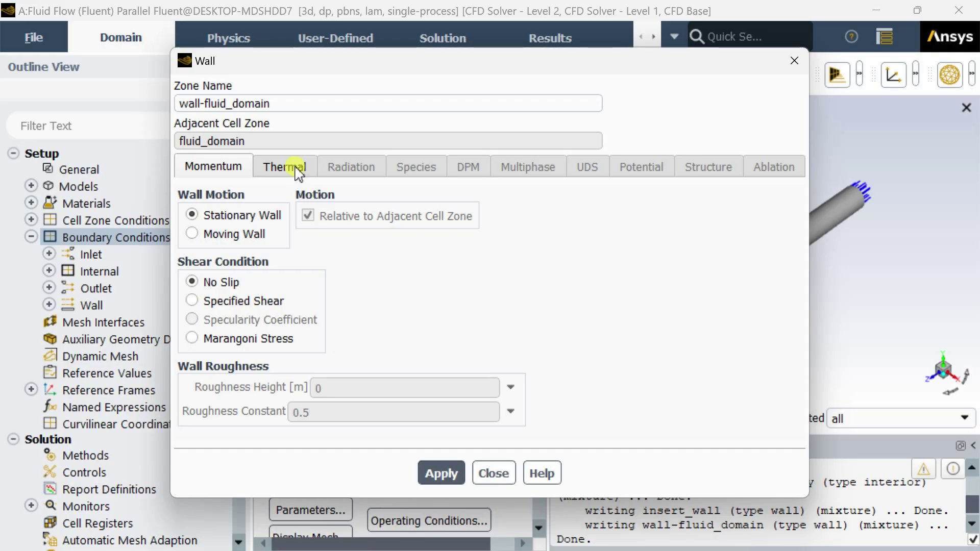
{"action": "left_click", "coordinate": [298, 170]}
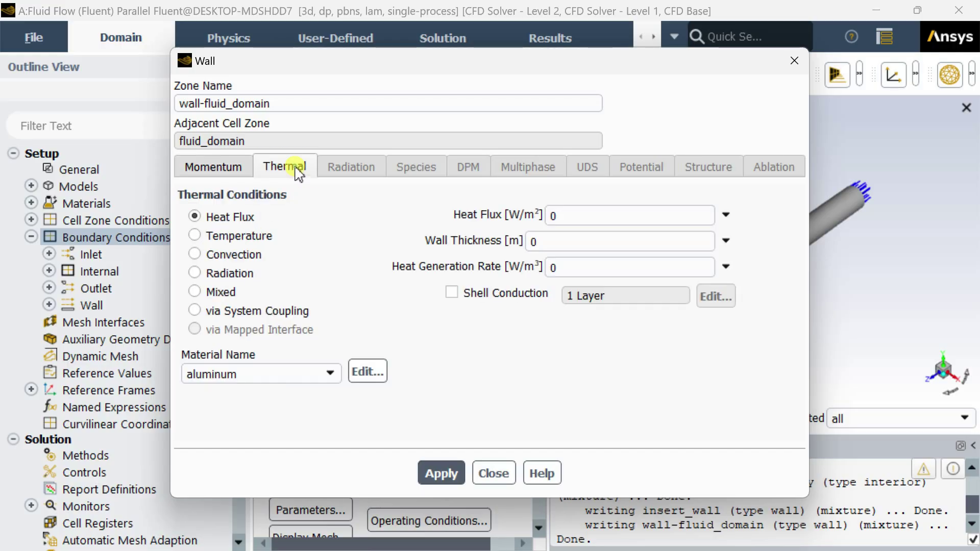
{"action": "left_click", "coordinate": [440, 473]}
{"action": "left_click", "coordinate": [493, 475]}
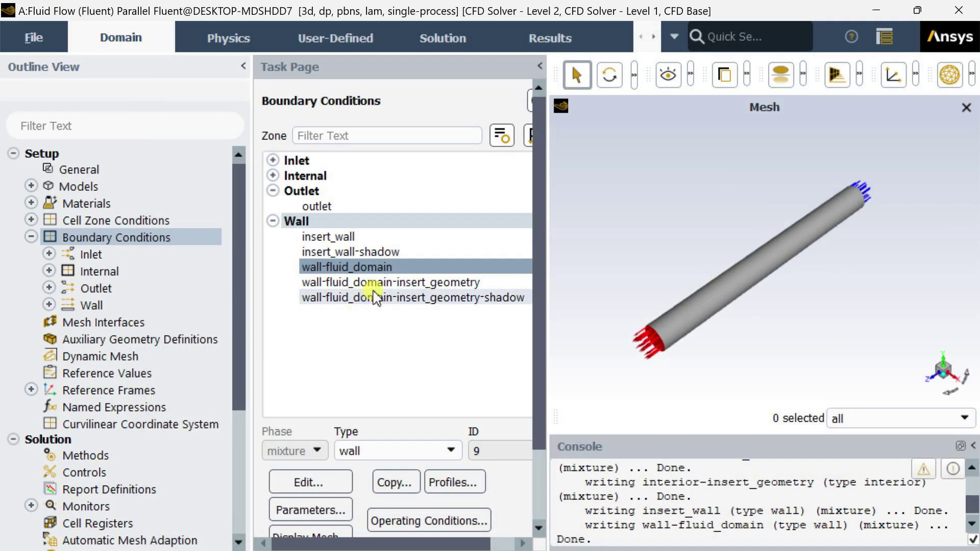
{"action": "left_click", "coordinate": [377, 286]}
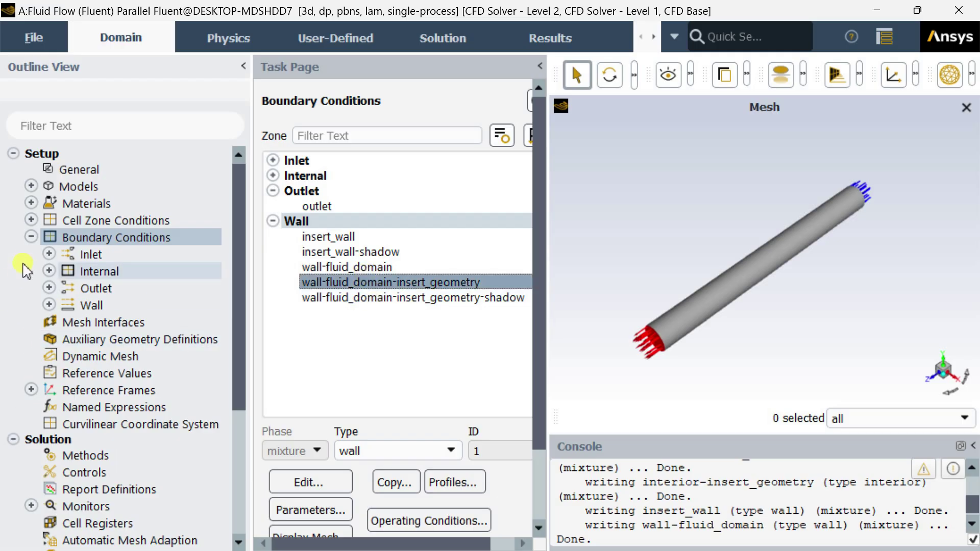
{"action": "left_click", "coordinate": [31, 237]}
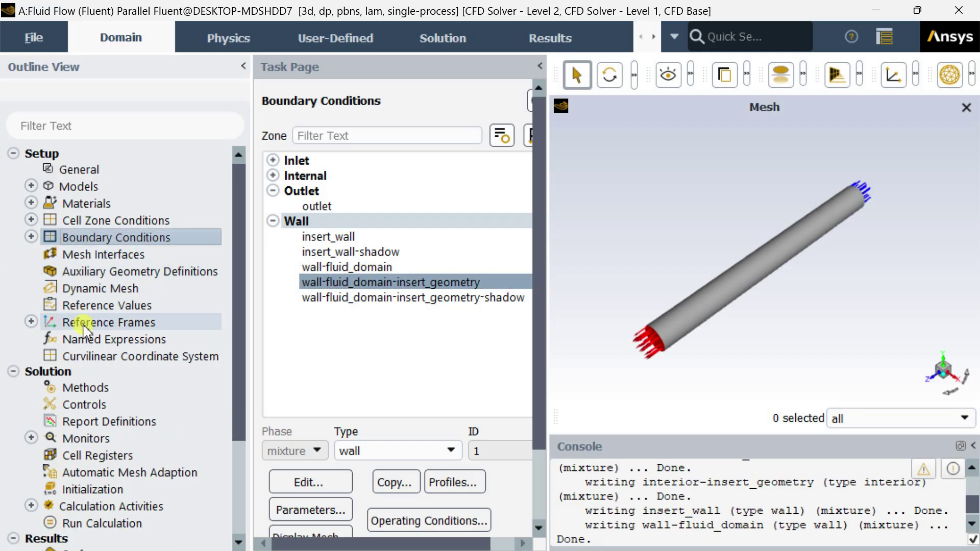
{"action": "left_click", "coordinate": [87, 391]}
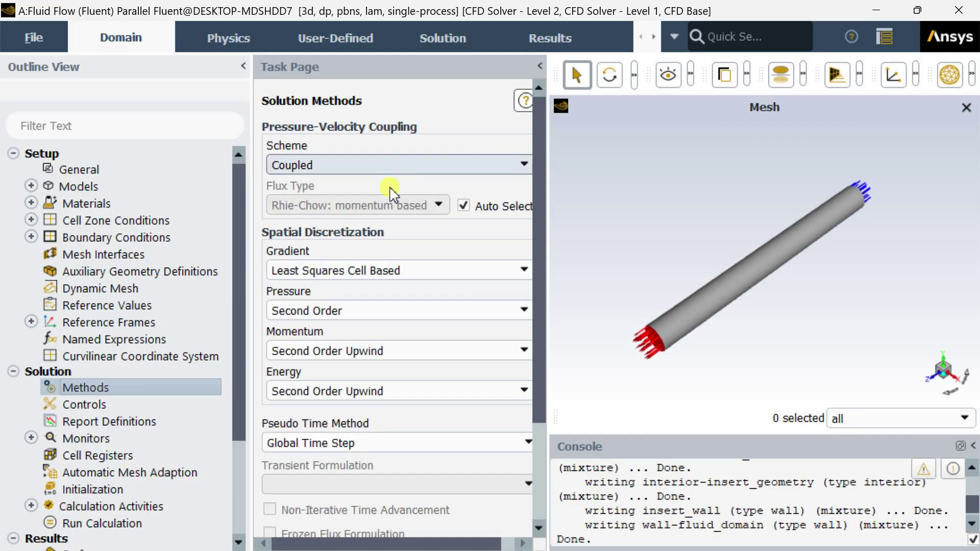
Step: Set the gradient scheme to Green-Gauss Cell Based
{"action": "left_click", "coordinate": [364, 277]}
{"action": "left_click", "coordinate": [365, 287]}
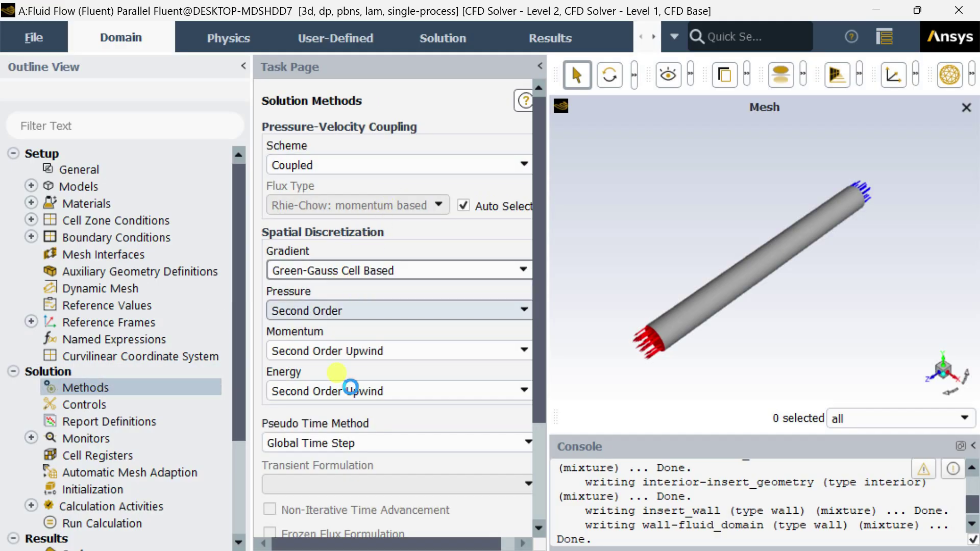
{"action": "scroll", "coordinate": [537, 394], "scroll_direction": "down", "scroll_amount": 3}
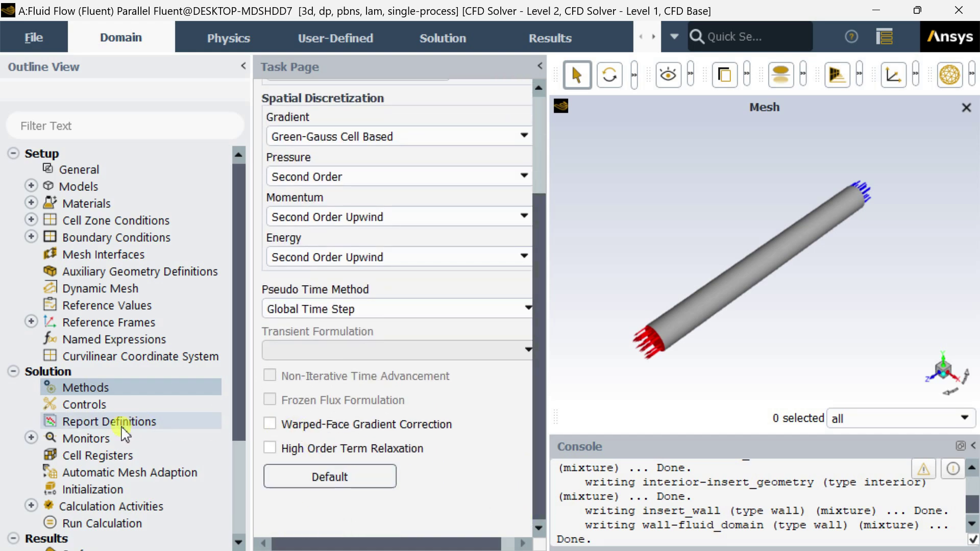
Step: Set continuity and x-, y-, z-velocity residual criteria to 1e-06, matching energy
{"action": "double_click", "coordinate": [119, 440]}
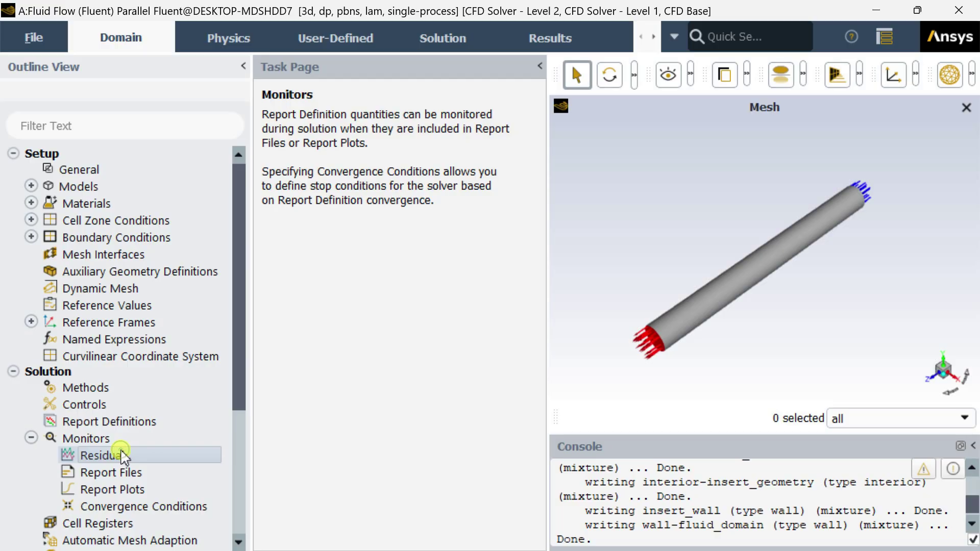
{"action": "double_click", "coordinate": [123, 456]}
{"action": "left_click_drag", "start_coordinate": [691, 286], "coordinate": [669, 289]}
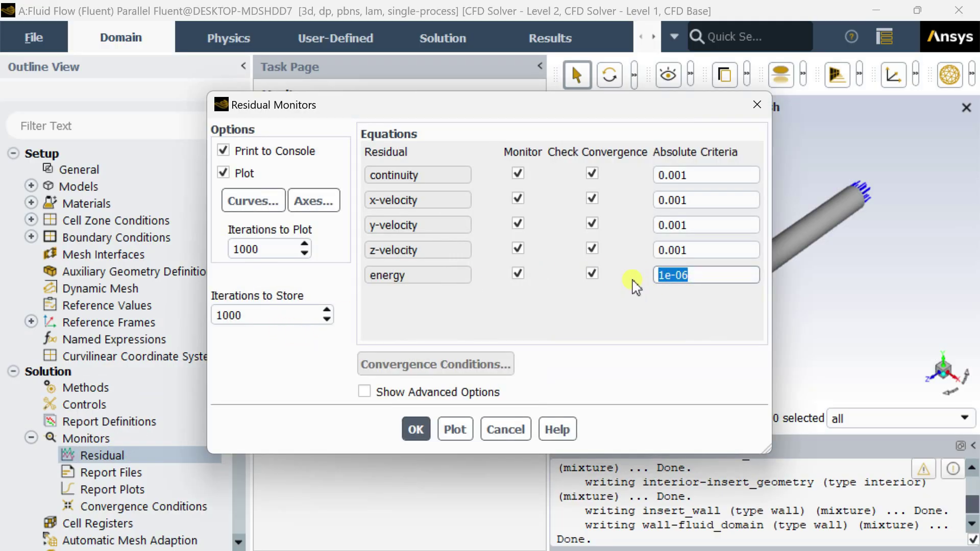
{"action": "key", "text": "ctrl+c"}
{"action": "left_click_drag", "start_coordinate": [734, 179], "coordinate": [586, 186]}
{"action": "key", "text": "ctrl+v"}
{"action": "left_click_drag", "start_coordinate": [689, 200], "coordinate": [620, 199]}
{"action": "key", "text": "ctrl+v"}
{"action": "left_click_drag", "start_coordinate": [687, 225], "coordinate": [641, 223]}
{"action": "key", "text": "ctrl+v"}
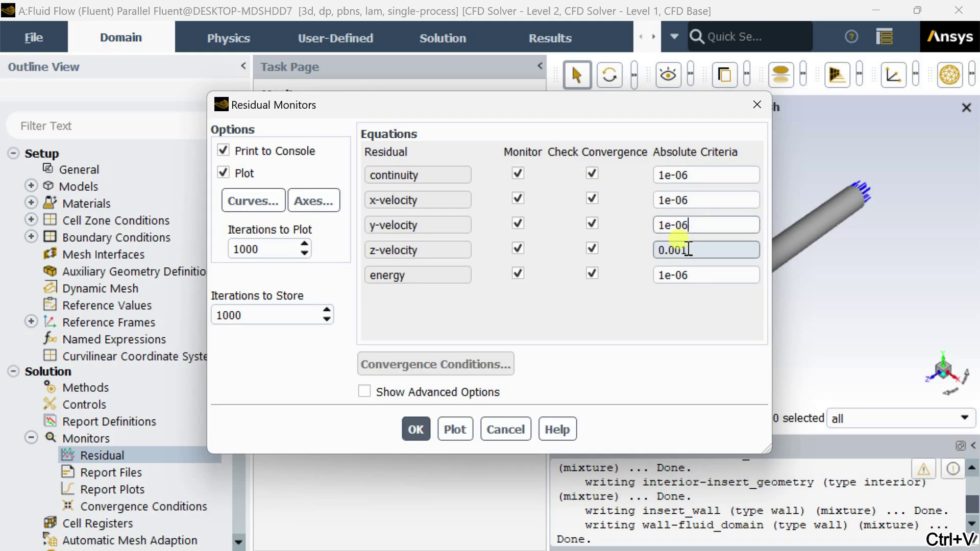
{"action": "left_click_drag", "start_coordinate": [688, 249], "coordinate": [627, 254]}
{"action": "key", "text": "ctrl+v"}
{"action": "left_click", "coordinate": [417, 430]}
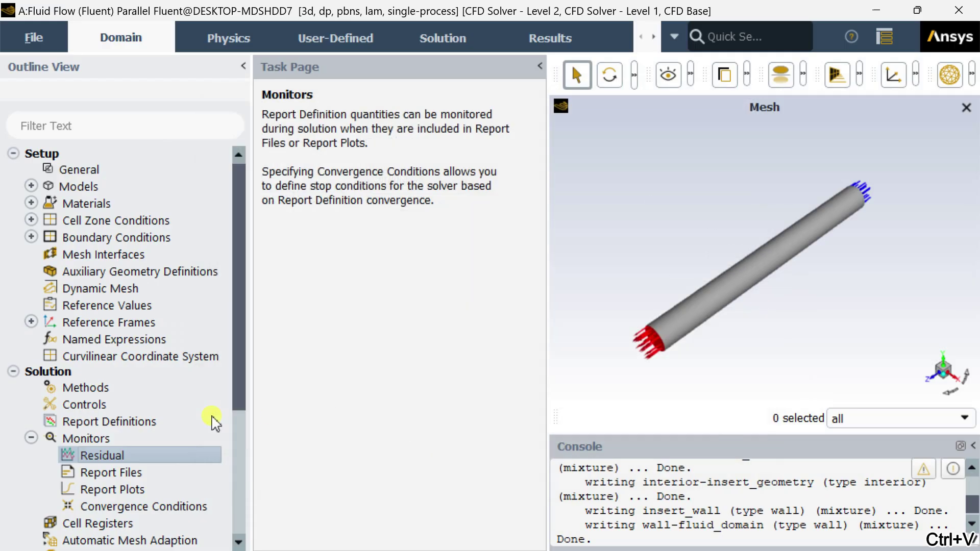
Step: Run Hybrid Initialization on the flow field, then go to Run Calculation
{"action": "scroll", "coordinate": [122, 398], "scroll_direction": "down", "scroll_amount": 2}
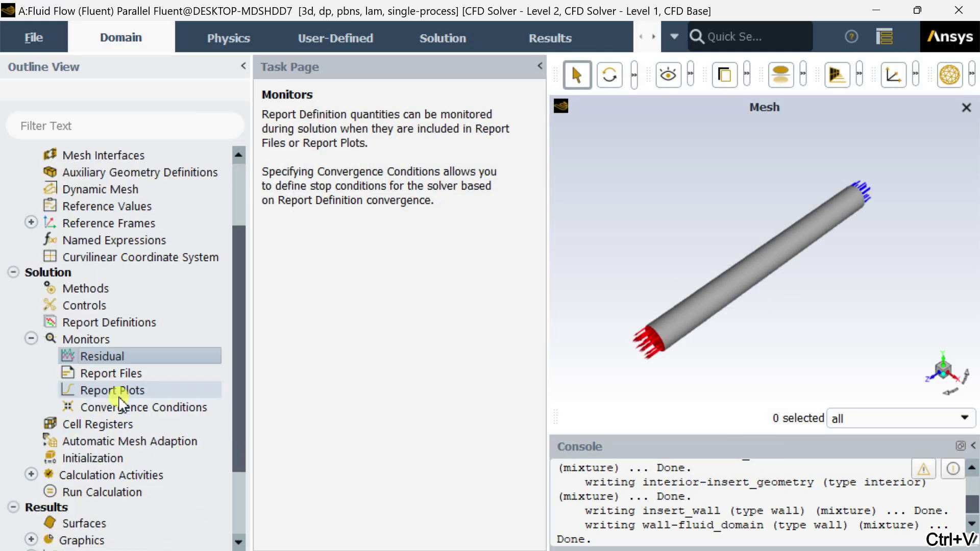
{"action": "left_click", "coordinate": [109, 459]}
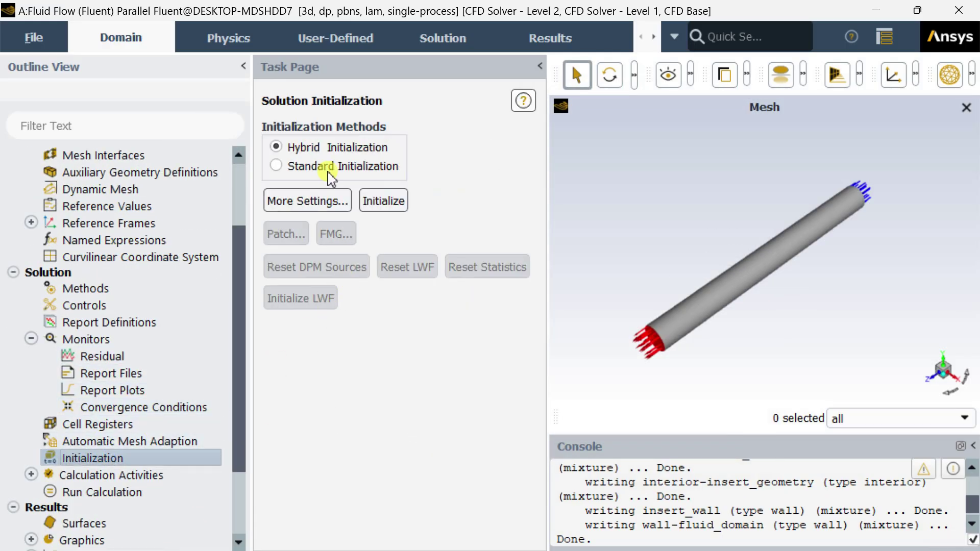
{"action": "left_click", "coordinate": [372, 200]}
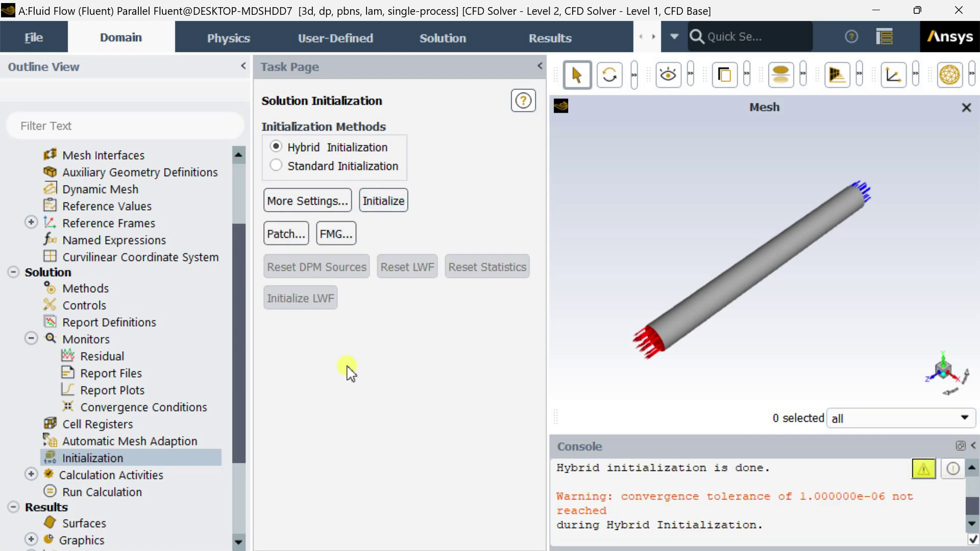
{"action": "left_click", "coordinate": [76, 491]}
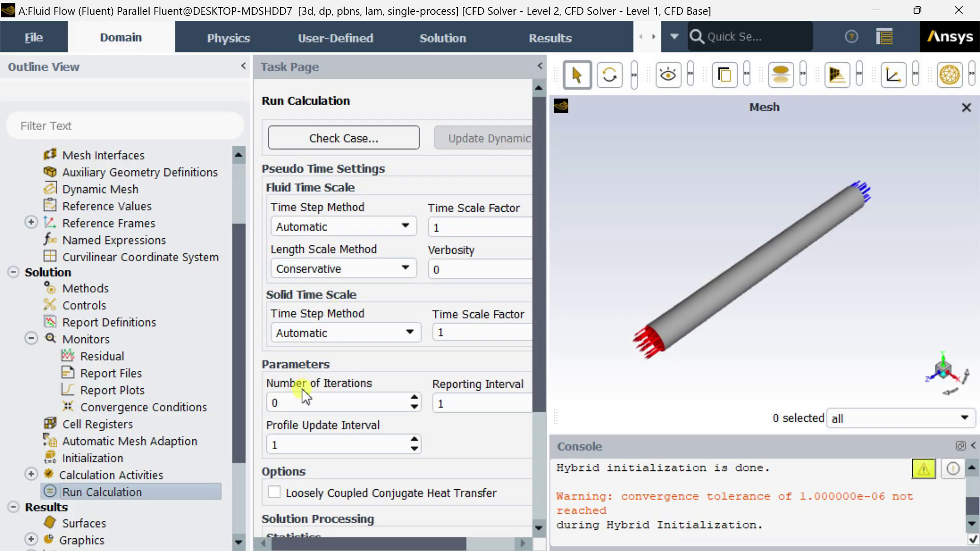
Step: Calculate 500 iterations and enlarge the residual plot pane while it runs
{"action": "left_click", "coordinate": [284, 404]}
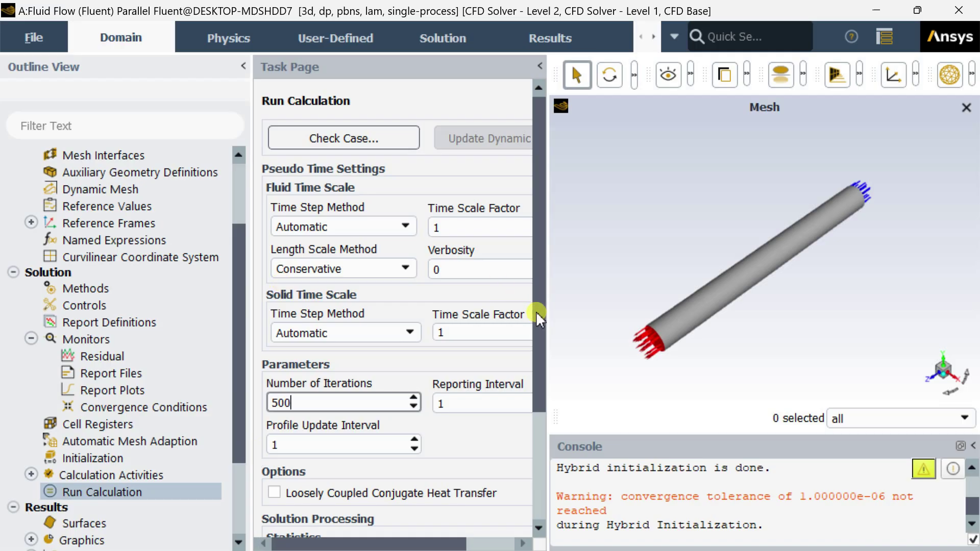
{"action": "left_click_drag", "start_coordinate": [539, 319], "coordinate": [534, 448]}
{"action": "left_click", "coordinate": [431, 492]}
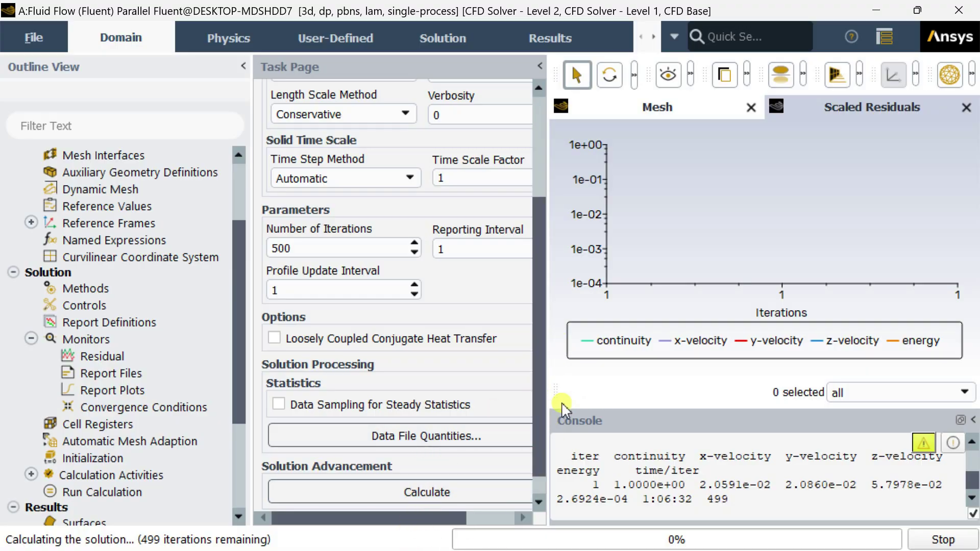
{"action": "left_click_drag", "start_coordinate": [549, 403], "coordinate": [253, 546]}
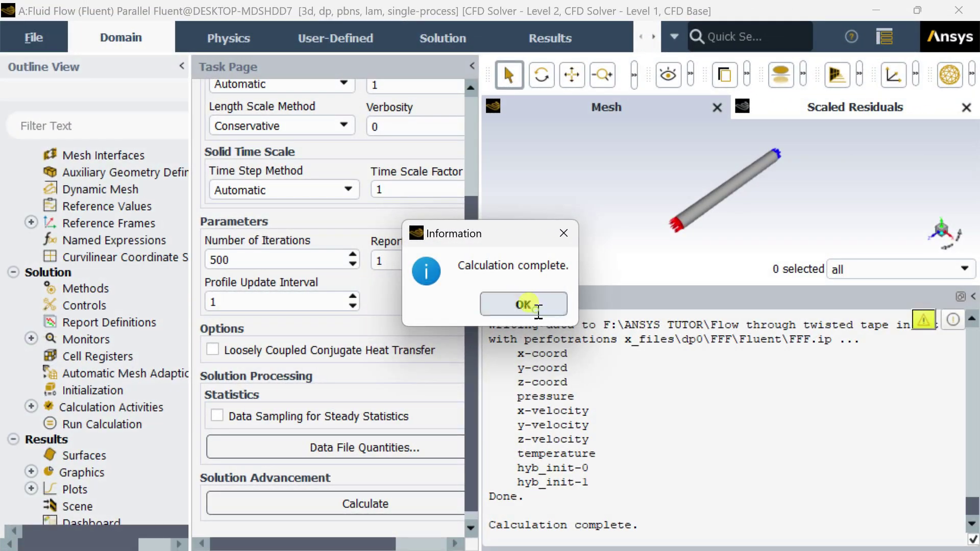
Step: Dismiss Calculation complete and quit Fluent, keeping setting changes for the current calculation only
{"action": "left_click", "coordinate": [538, 306]}
{"action": "left_click", "coordinate": [558, 263]}
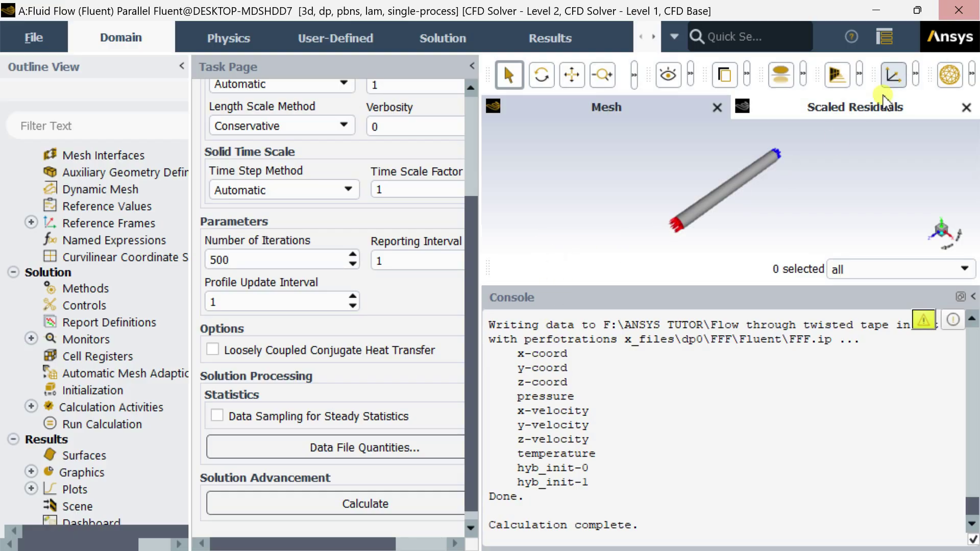
{"action": "left_click", "coordinate": [959, 10]}
{"action": "left_click", "coordinate": [497, 309]}
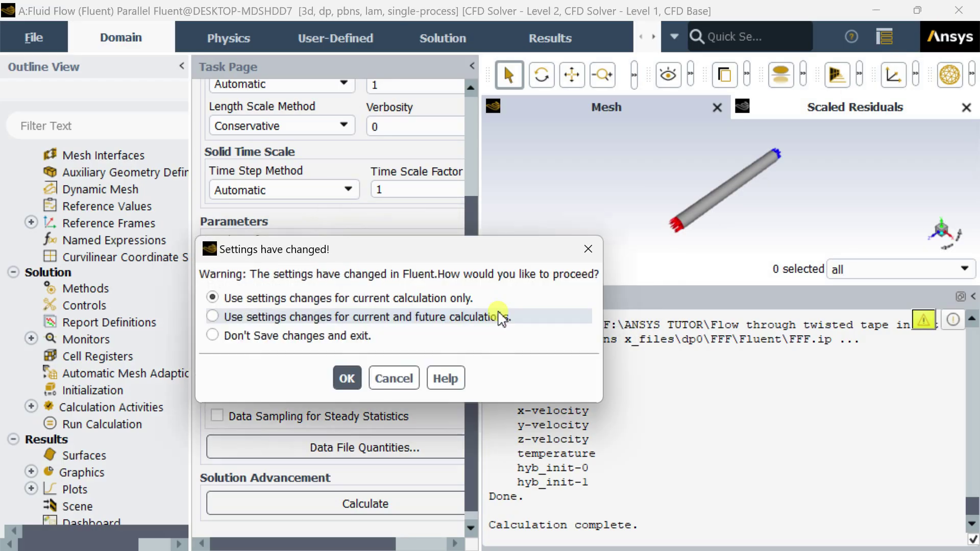
{"action": "left_click", "coordinate": [347, 378]}
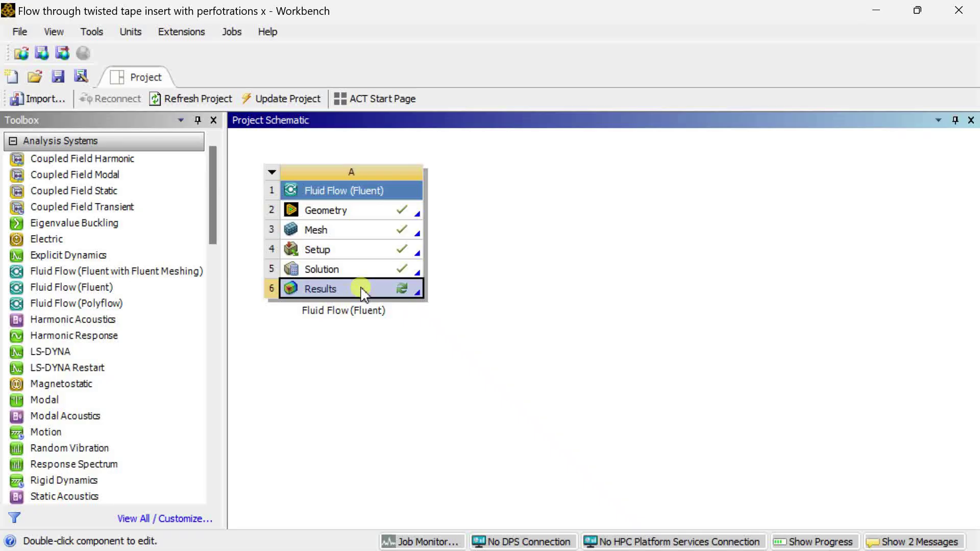
Step: Launch CFD-Post from the Results cell and insert a streamline named Streamline 1
{"action": "right_click", "coordinate": [363, 289]}
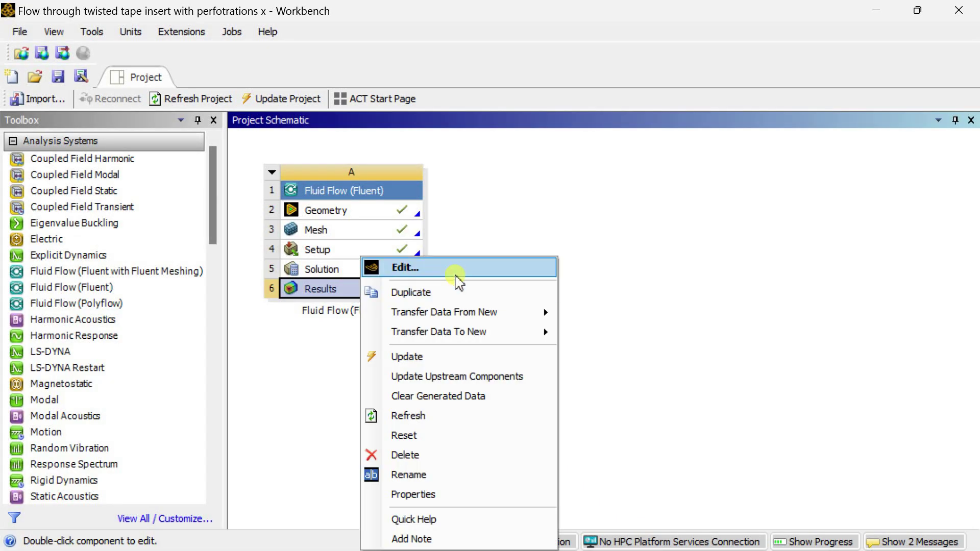
{"action": "left_click", "coordinate": [455, 271]}
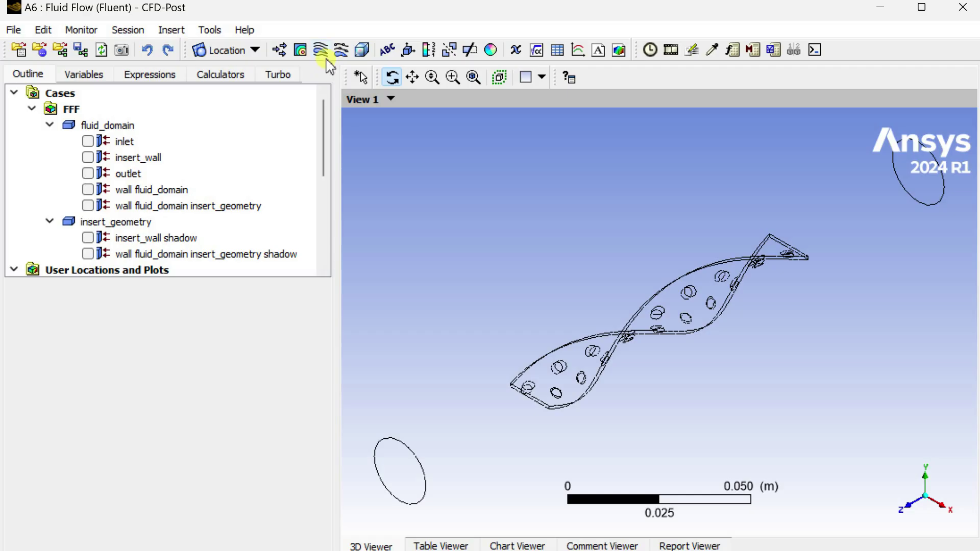
{"action": "left_click", "coordinate": [320, 51]}
{"action": "left_click", "coordinate": [363, 127]}
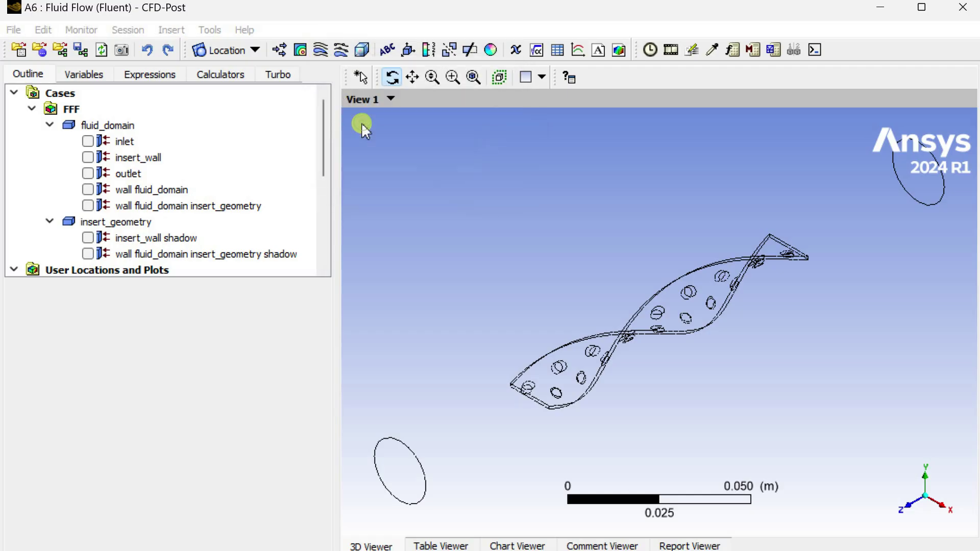
Step: Generate Streamline 1 from the inlet with 100 equally spaced points
{"action": "left_click", "coordinate": [160, 403]}
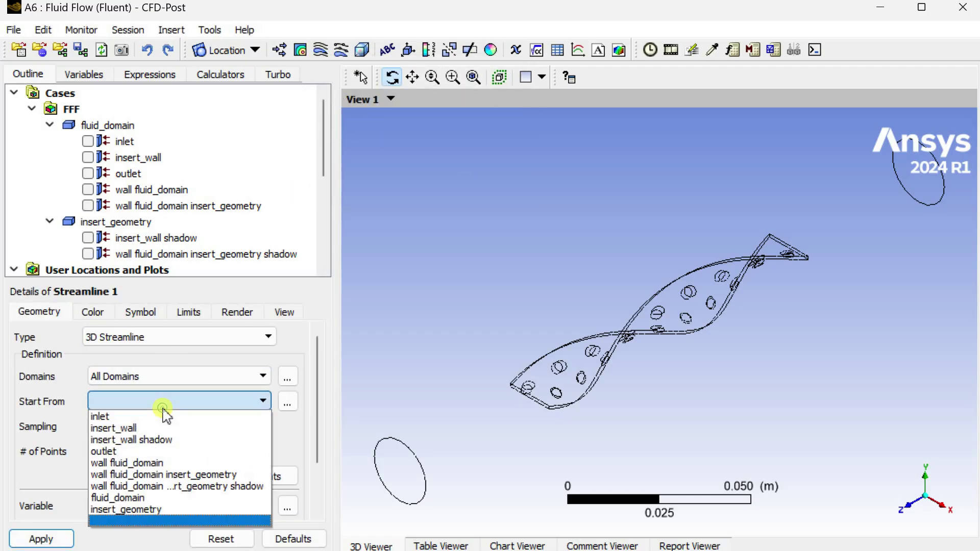
{"action": "left_click", "coordinate": [144, 417]}
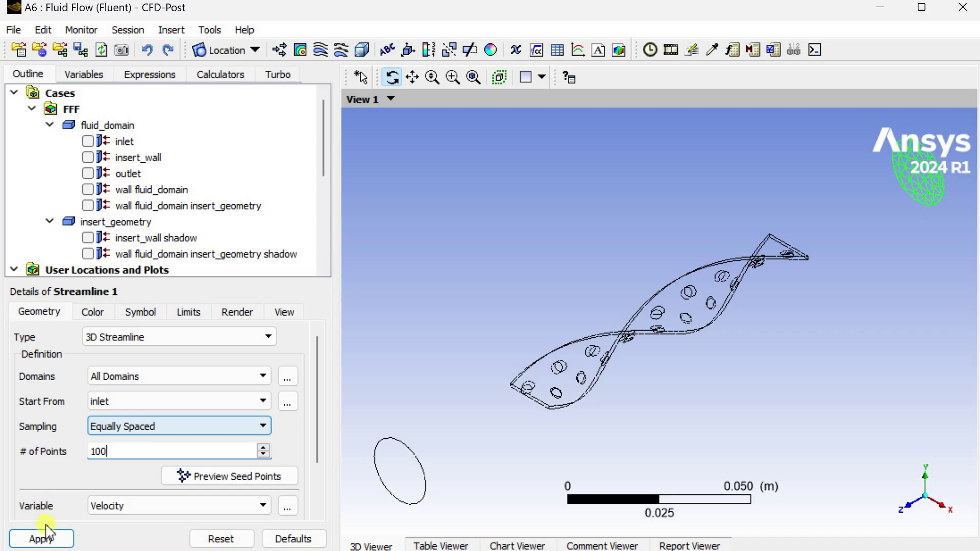
{"action": "left_click", "coordinate": [45, 539]}
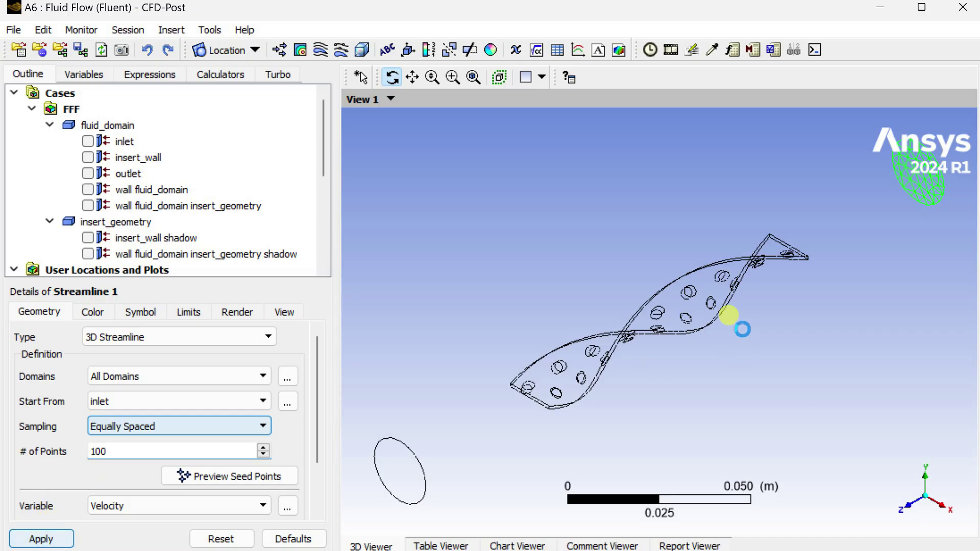
{"action": "left_click_drag", "start_coordinate": [715, 350], "coordinate": [704, 332]}
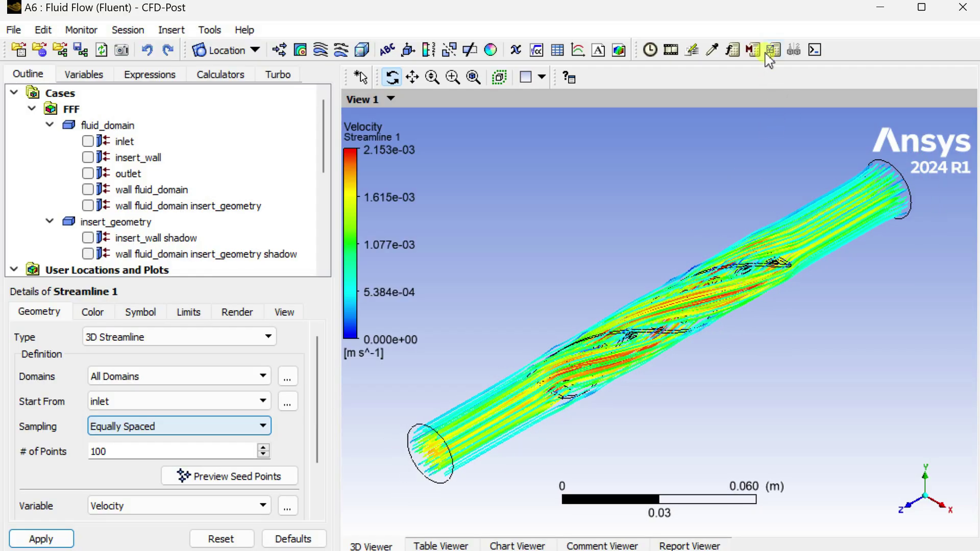
{"action": "left_click", "coordinate": [671, 53]}
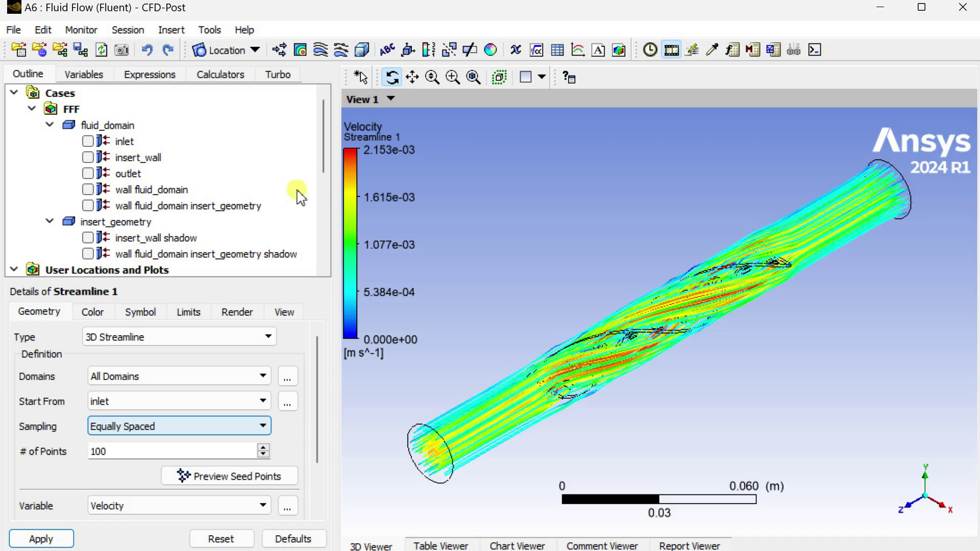
Step: Preview a slowed-down sweep animation of Streamline 1
{"action": "left_click", "coordinate": [86, 238]}
{"action": "left_click", "coordinate": [83, 236]}
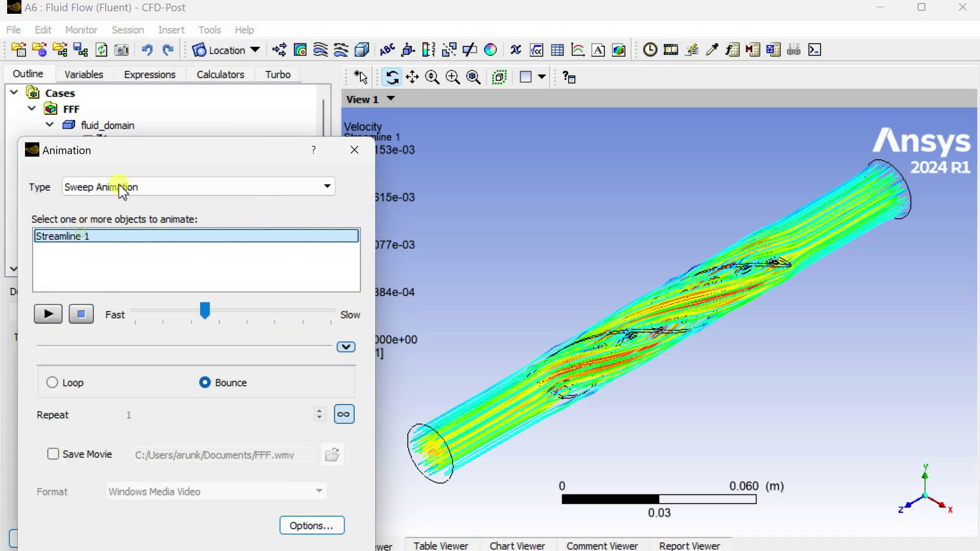
{"action": "left_click_drag", "start_coordinate": [175, 162], "coordinate": [184, 119]}
{"action": "left_click_drag", "start_coordinate": [215, 270], "coordinate": [288, 274]}
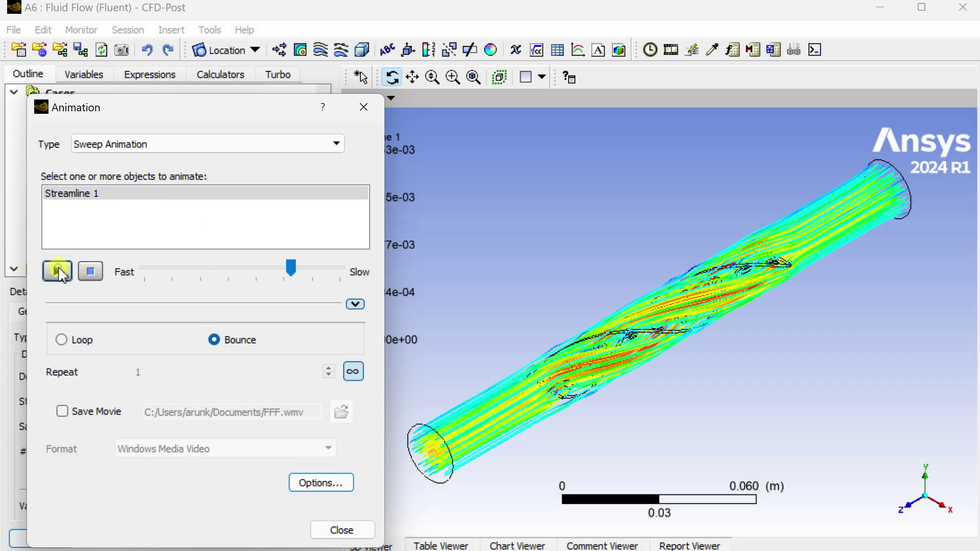
{"action": "left_click", "coordinate": [57, 271]}
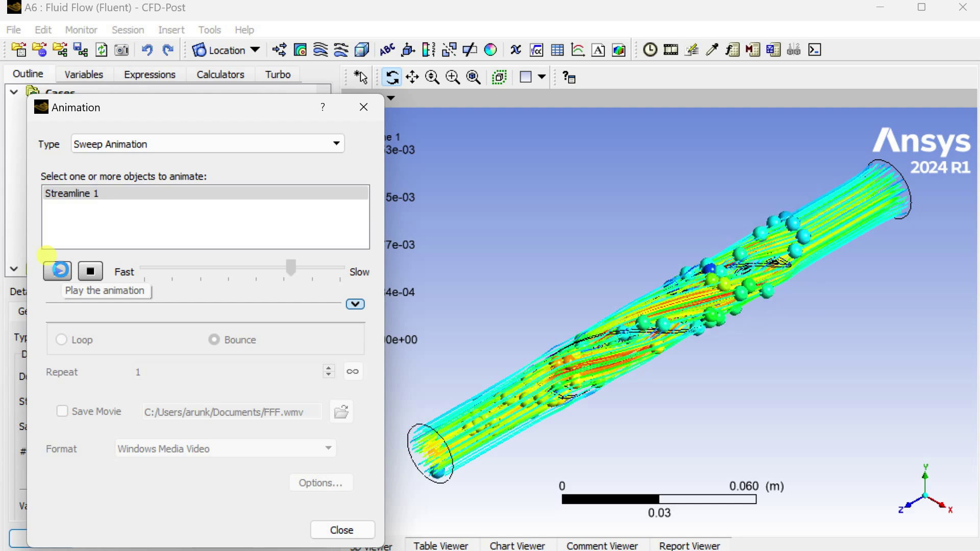
{"action": "left_click", "coordinate": [88, 272]}
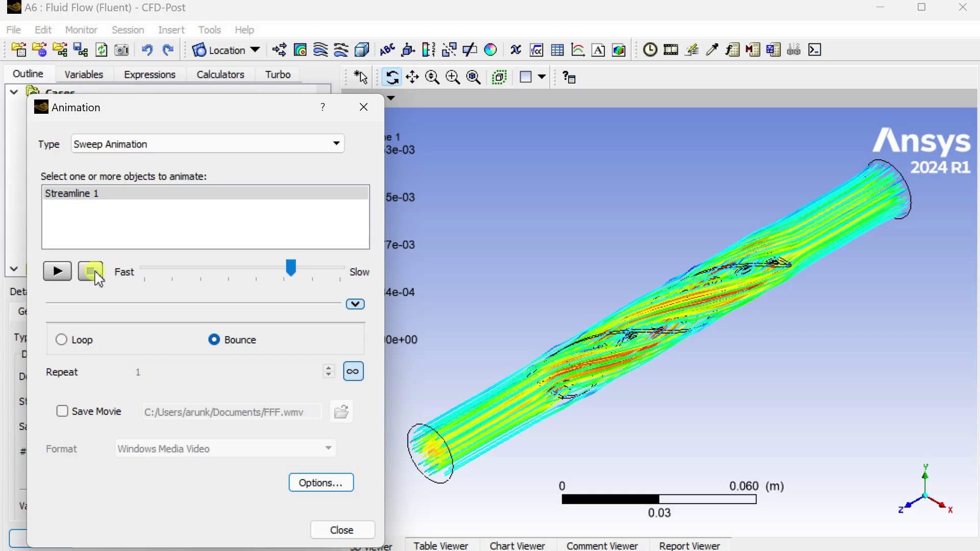
Step: Set animation symbol size 0.24, spacing 0.393 and a white background, leaving movie saving off
{"action": "left_click", "coordinate": [306, 482]}
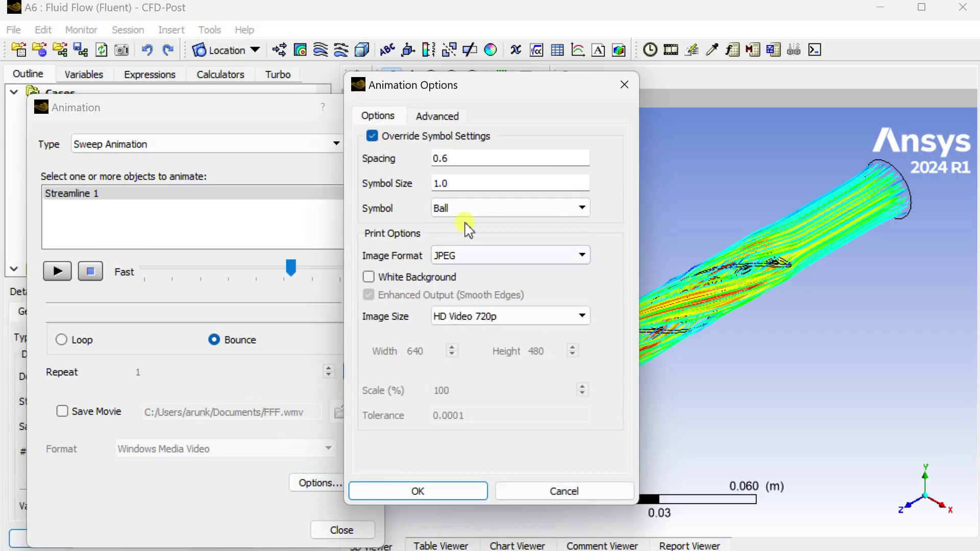
{"action": "double_click", "coordinate": [466, 185]}
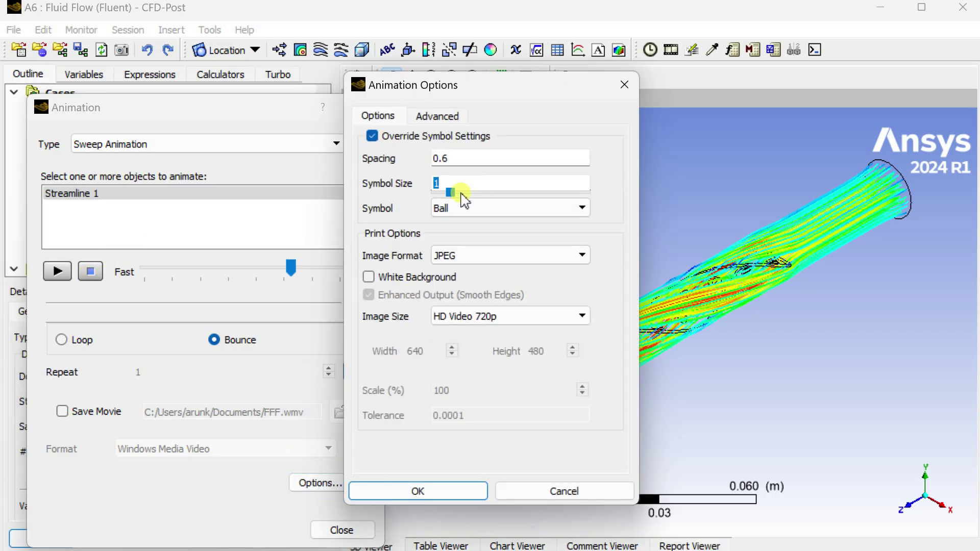
{"action": "type", "text": "0.54"}
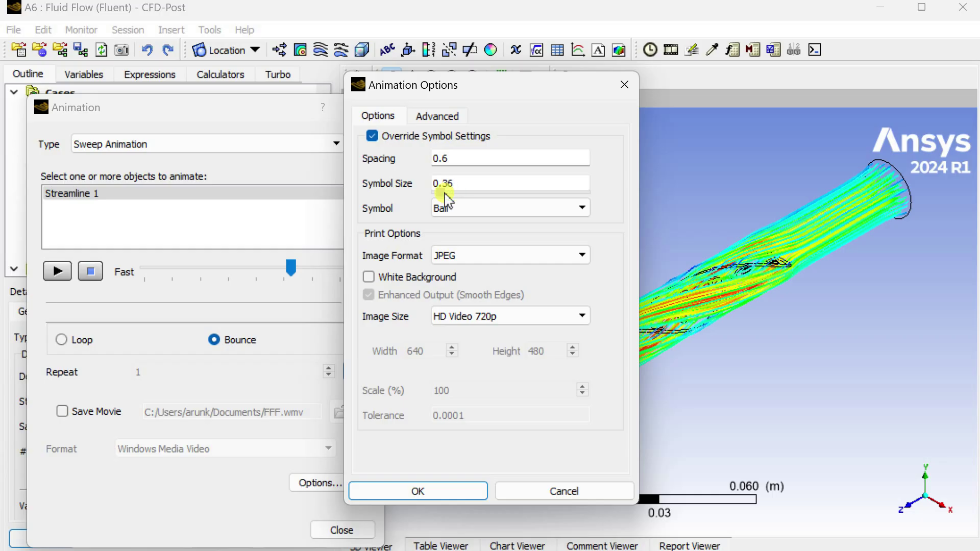
{"action": "double_click", "coordinate": [458, 162]}
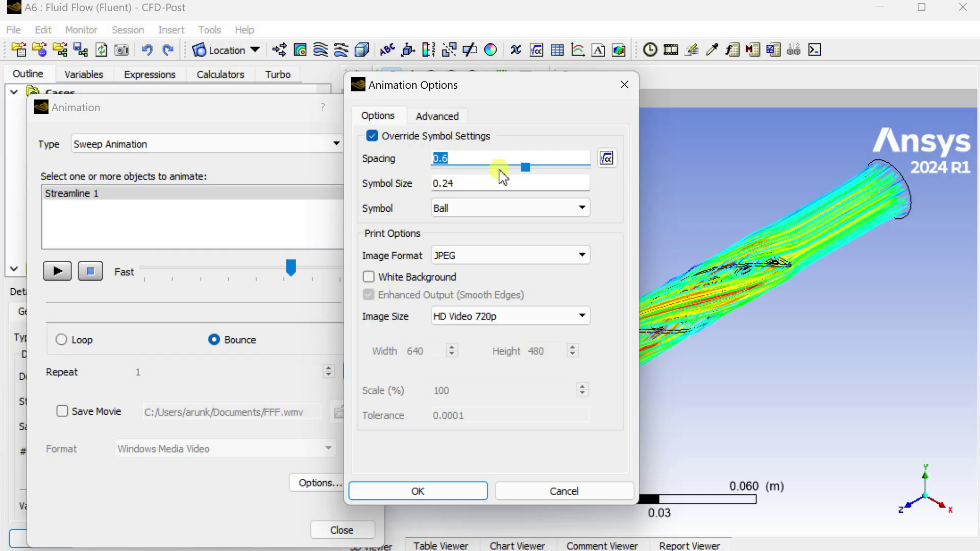
{"action": "left_click_drag", "start_coordinate": [526, 169], "coordinate": [499, 174]}
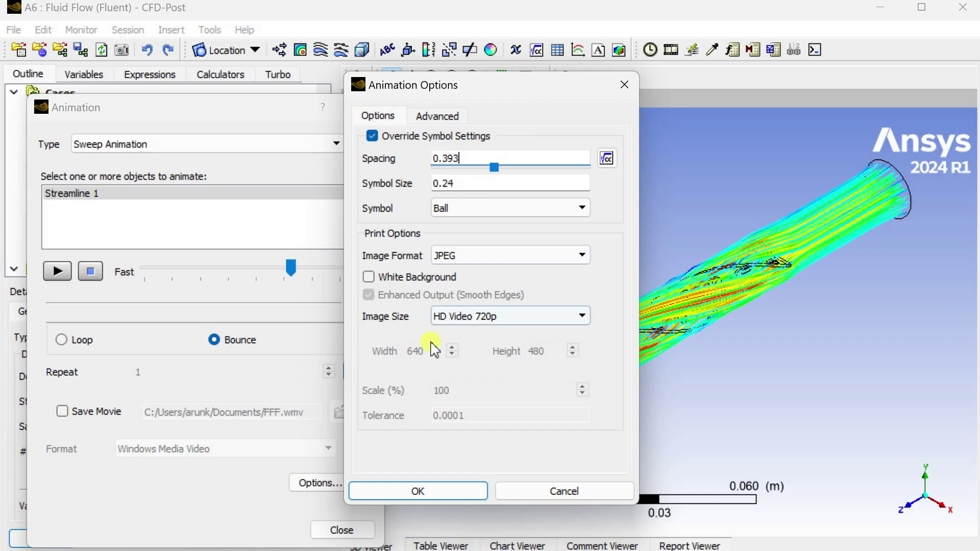
{"action": "left_click", "coordinate": [369, 279]}
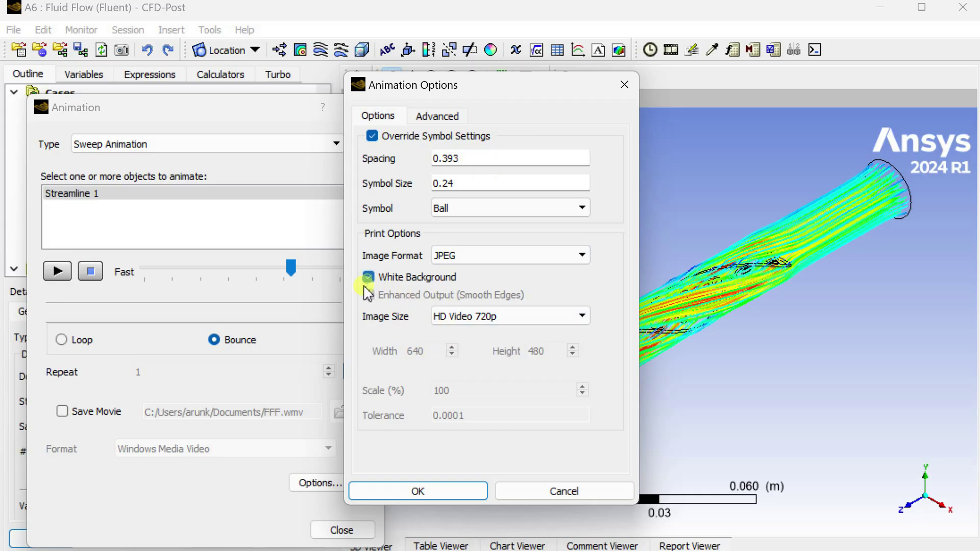
{"action": "left_click", "coordinate": [385, 491]}
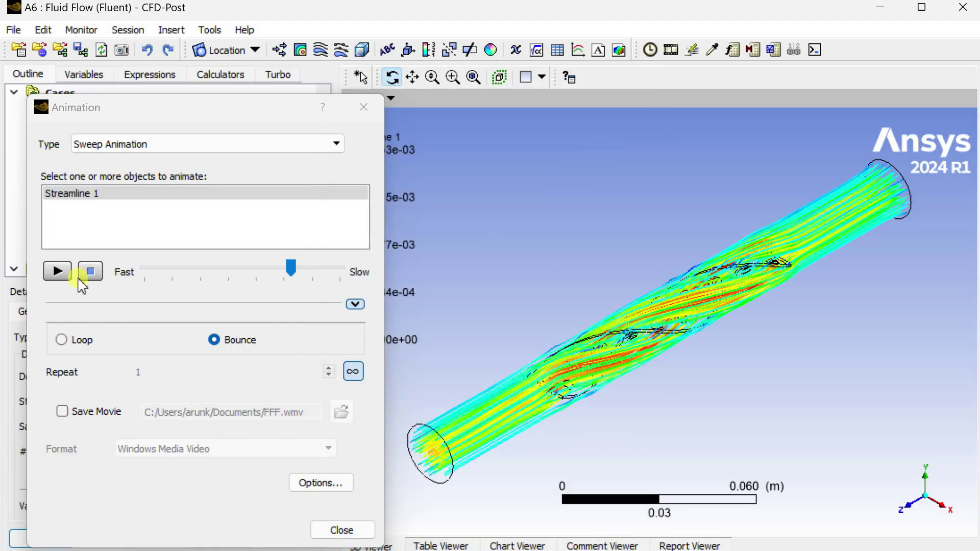
{"action": "left_click", "coordinate": [62, 411]}
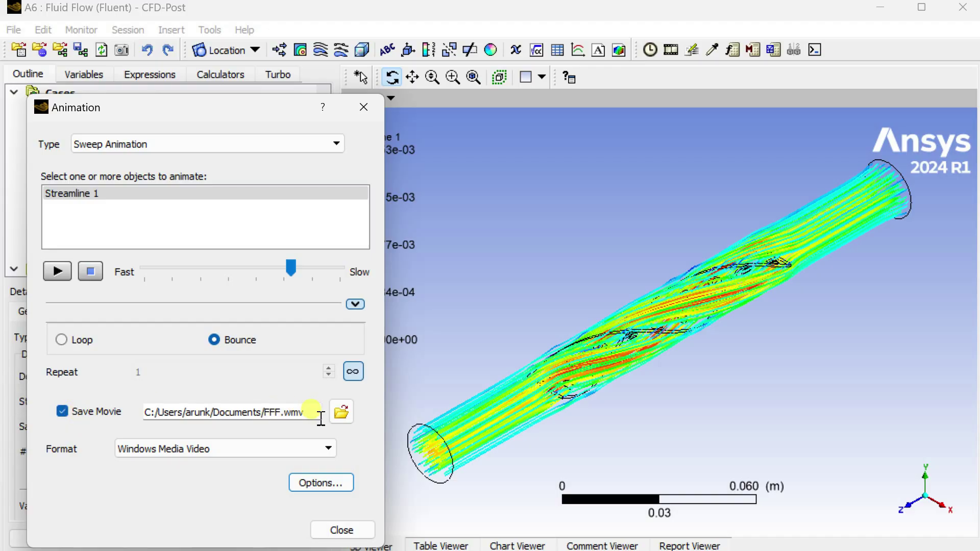
{"action": "left_click", "coordinate": [62, 412]}
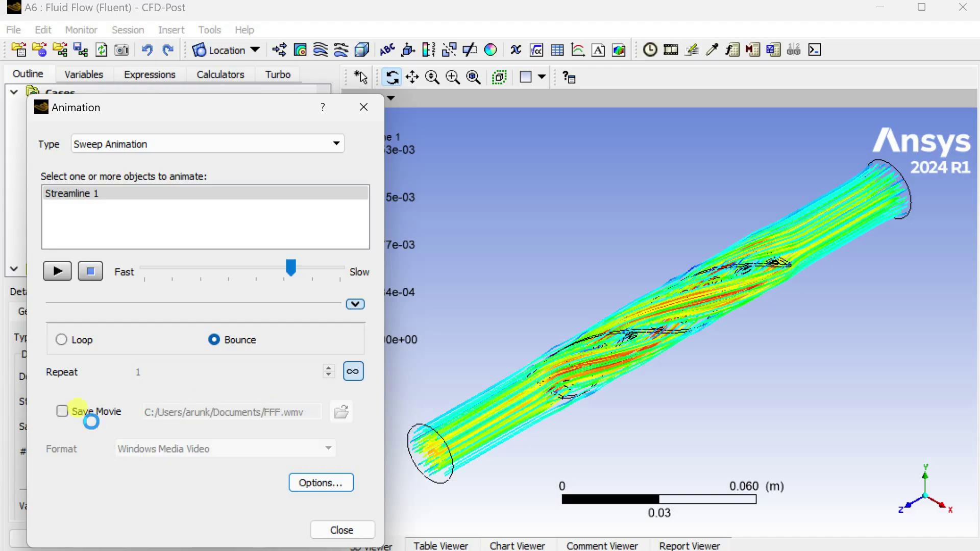
Step: Hide the streamlines and create Plane 1 as a YZ plane
{"action": "left_click", "coordinate": [342, 530]}
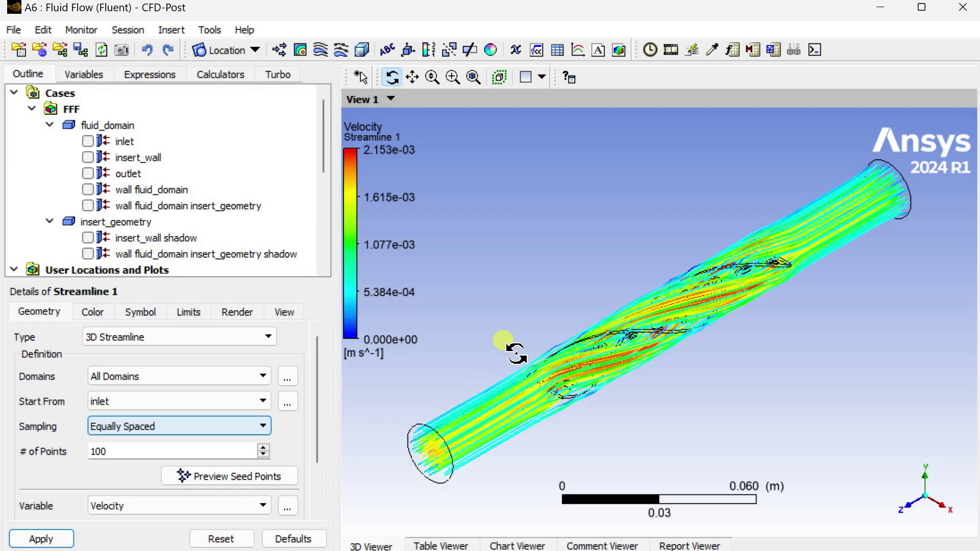
{"action": "scroll", "coordinate": [100, 225], "scroll_direction": "down", "scroll_amount": 2}
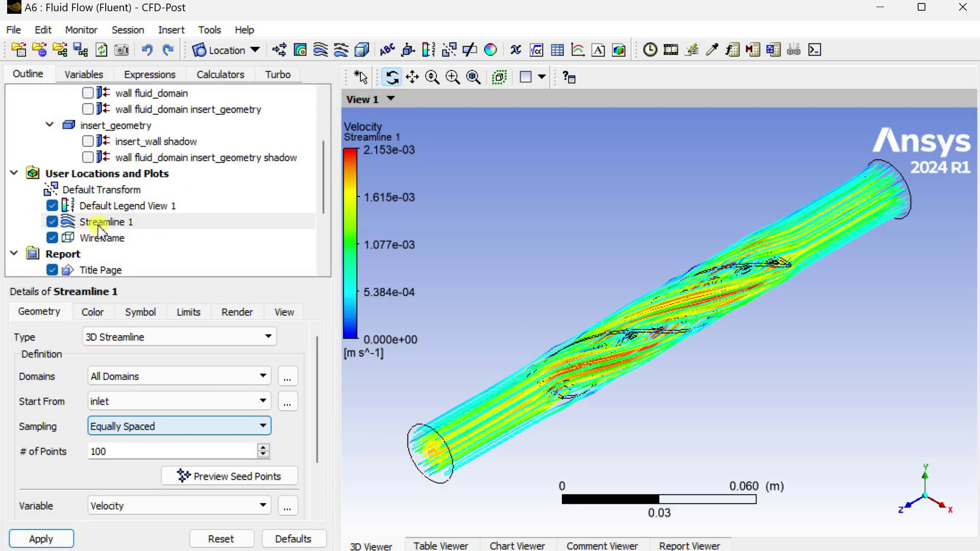
{"action": "left_click", "coordinate": [53, 223]}
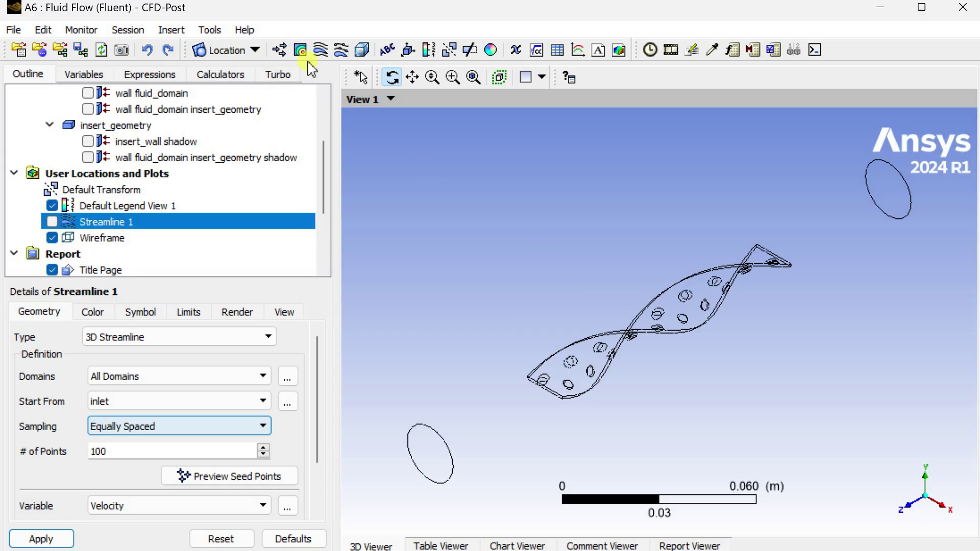
{"action": "left_click", "coordinate": [240, 50]}
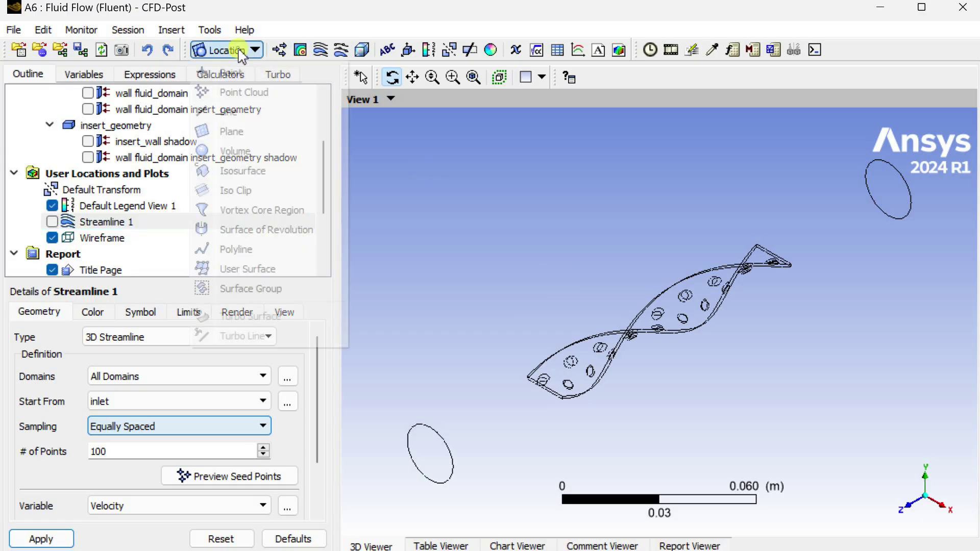
{"action": "left_click", "coordinate": [218, 131]}
{"action": "left_click", "coordinate": [278, 208]}
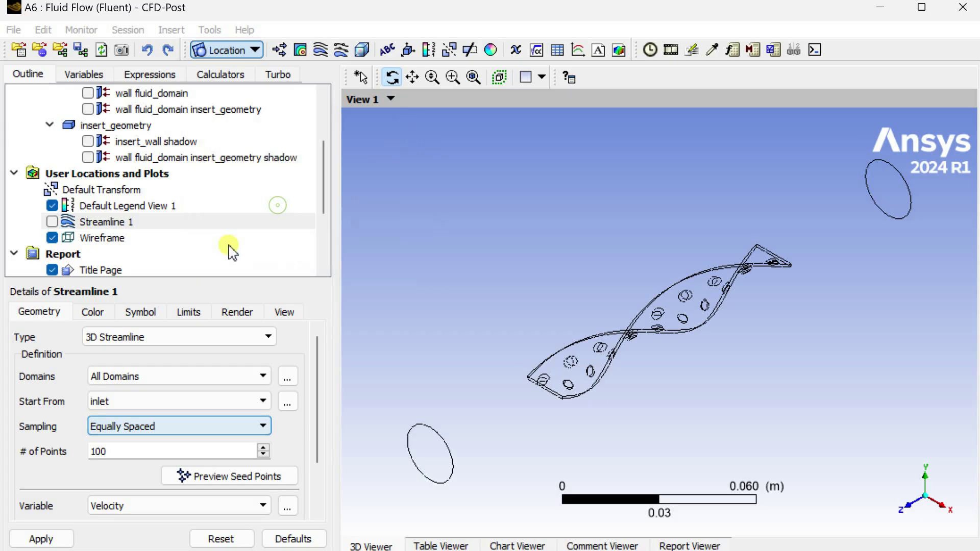
{"action": "left_click", "coordinate": [179, 379]}
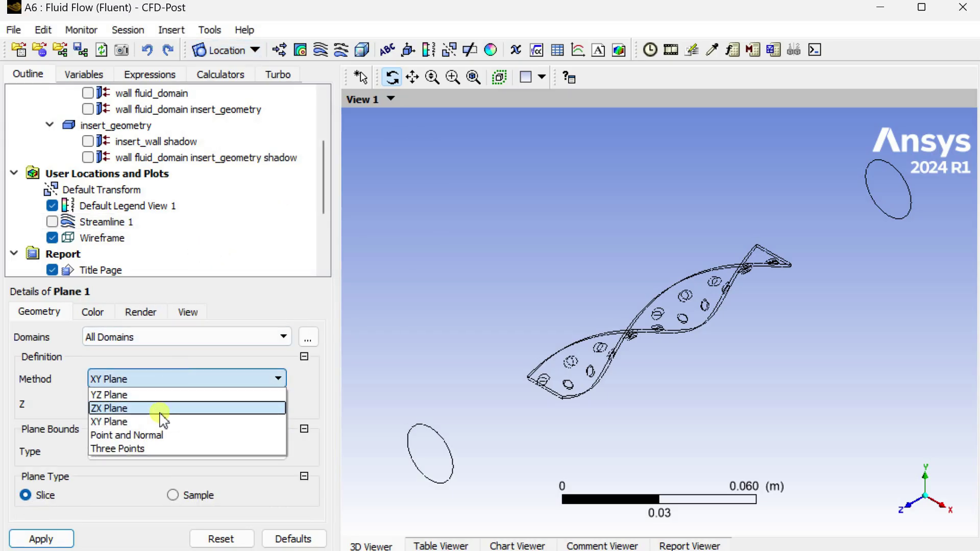
{"action": "left_click", "coordinate": [157, 396]}
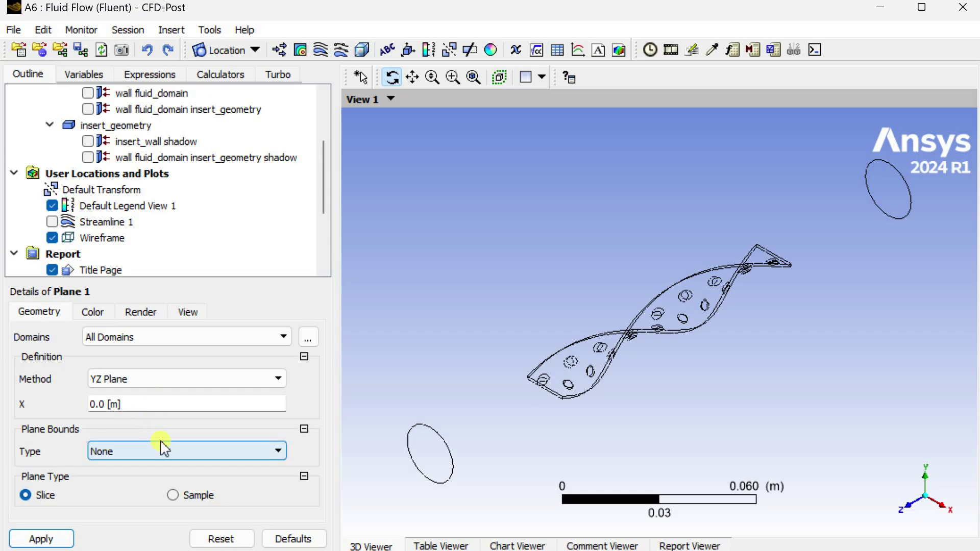
{"action": "left_click", "coordinate": [42, 540]}
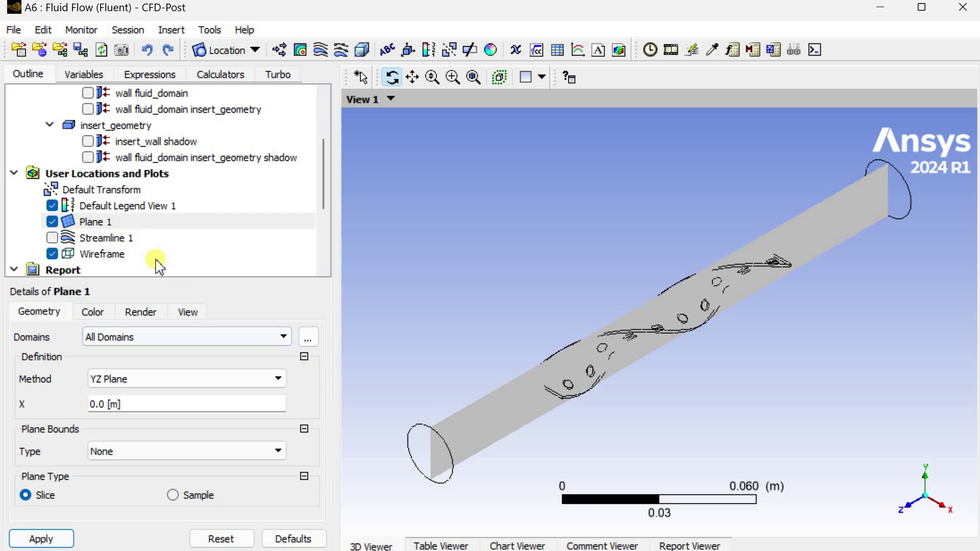
Step: Add Plane 2 as a ZX plane at Y = 0 m, then hide both planes
{"action": "left_click", "coordinate": [228, 51]}
{"action": "left_click", "coordinate": [219, 130]}
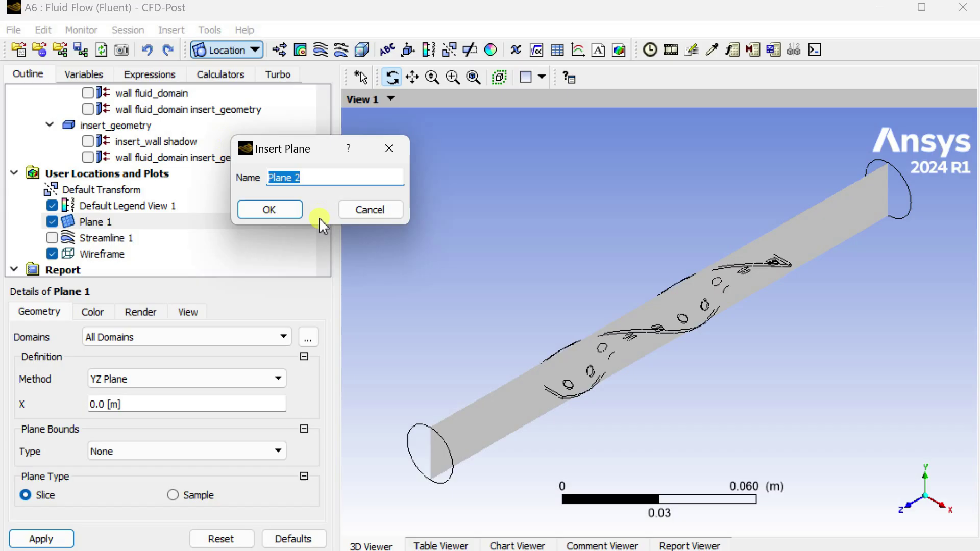
{"action": "left_click", "coordinate": [270, 209]}
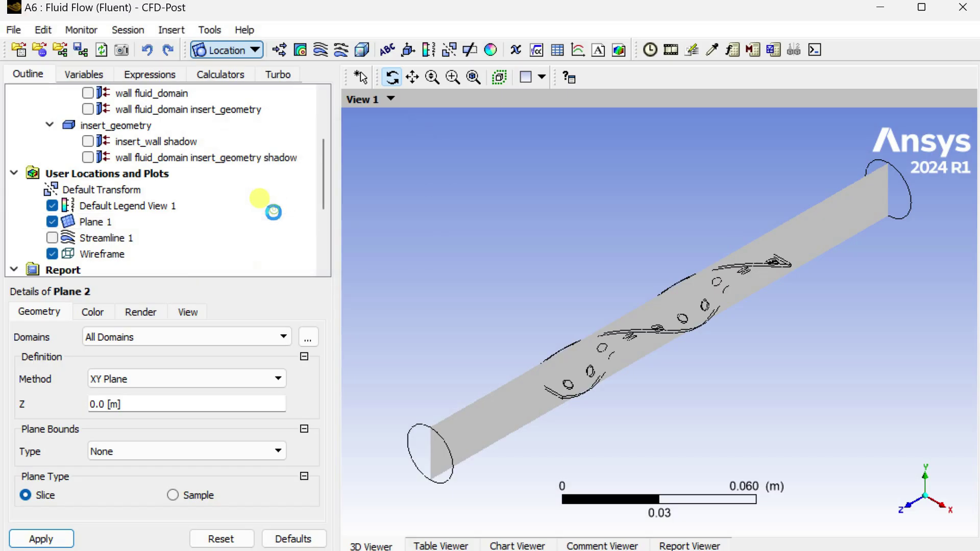
{"action": "left_click", "coordinate": [157, 383]}
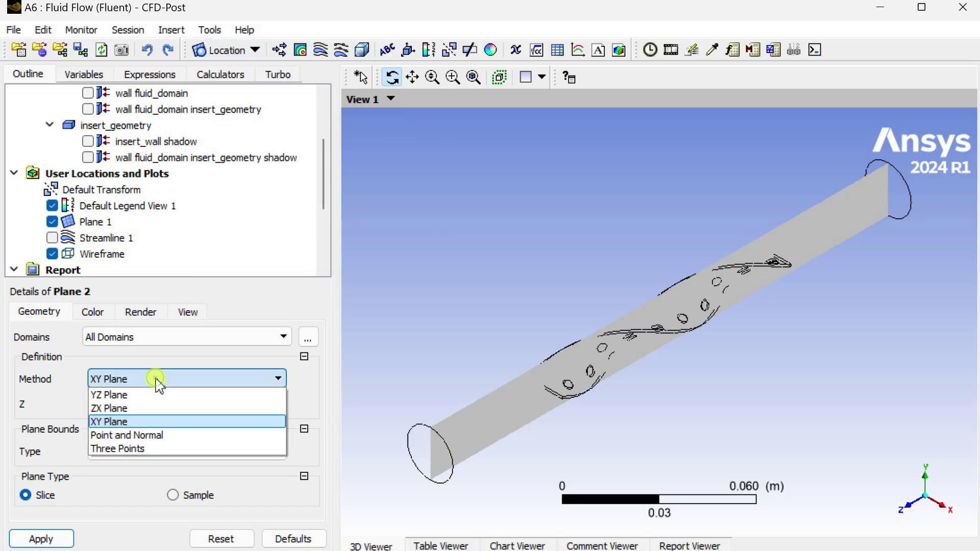
{"action": "left_click", "coordinate": [149, 409]}
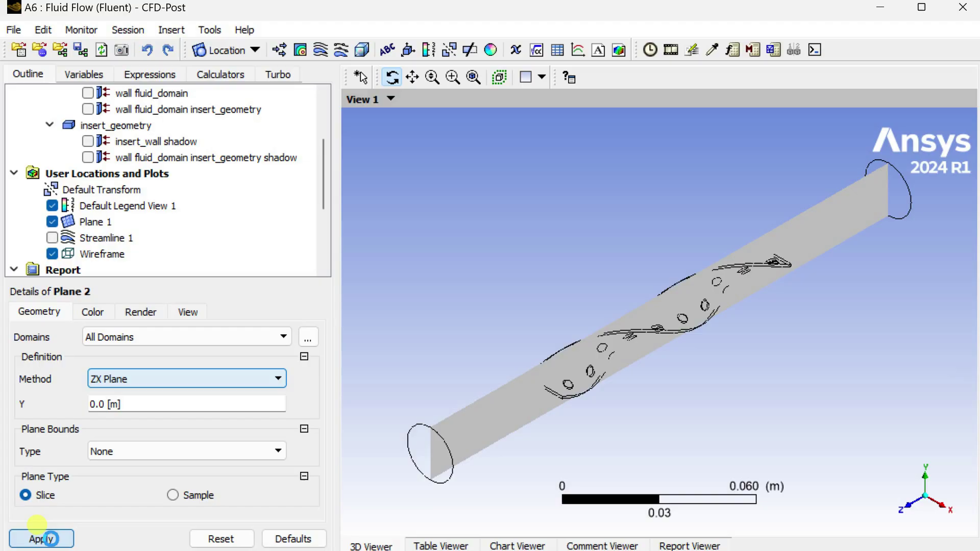
{"action": "left_click", "coordinate": [50, 539]}
{"action": "left_click_drag", "start_coordinate": [466, 374], "coordinate": [492, 360]}
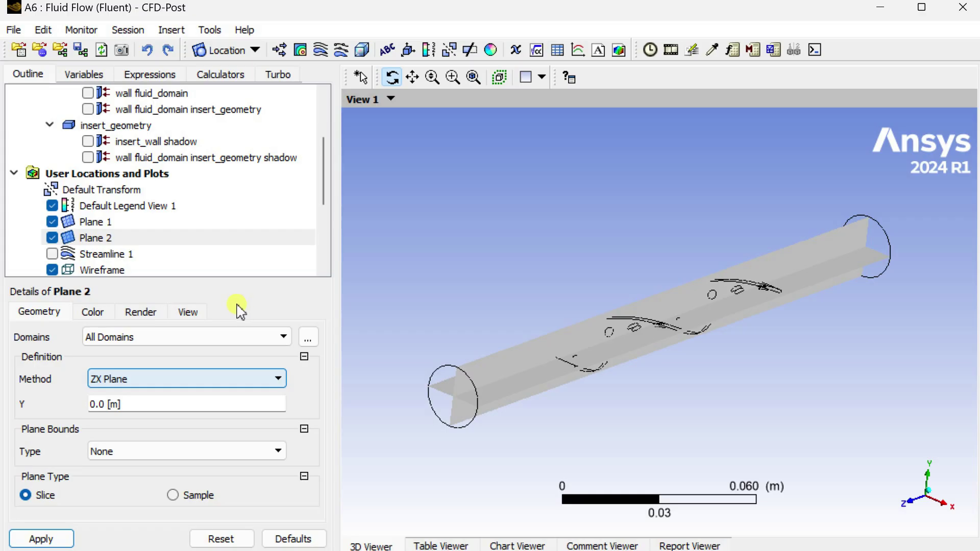
{"action": "left_click", "coordinate": [52, 239]}
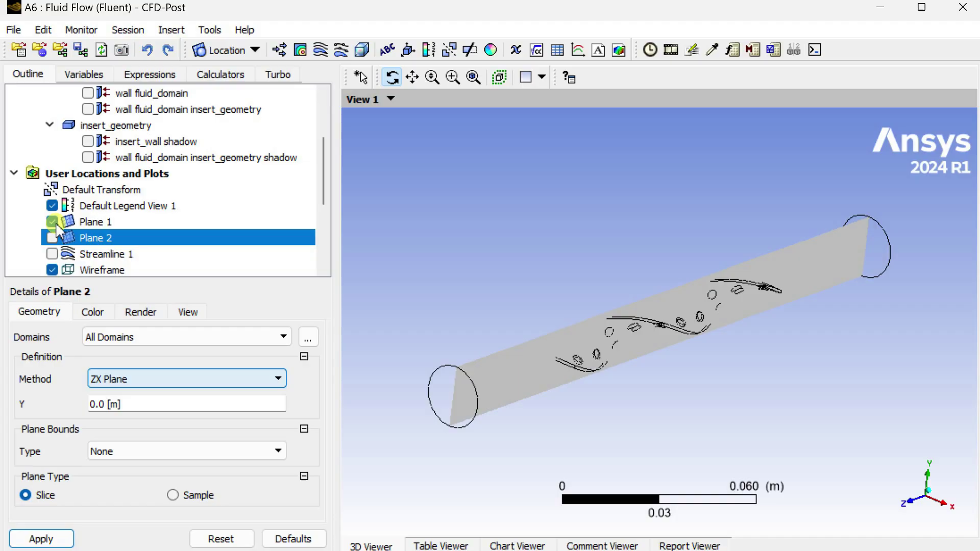
{"action": "left_click", "coordinate": [52, 222]}
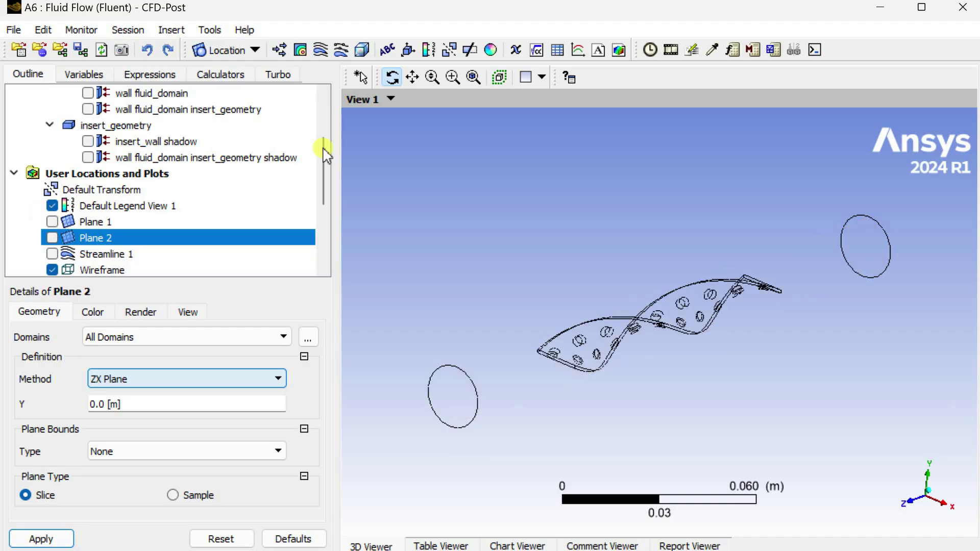
Step: Insert Contour 1 and set its locations to Plane 1 and Plane 2
{"action": "left_click", "coordinate": [301, 50]}
{"action": "left_click", "coordinate": [344, 122]}
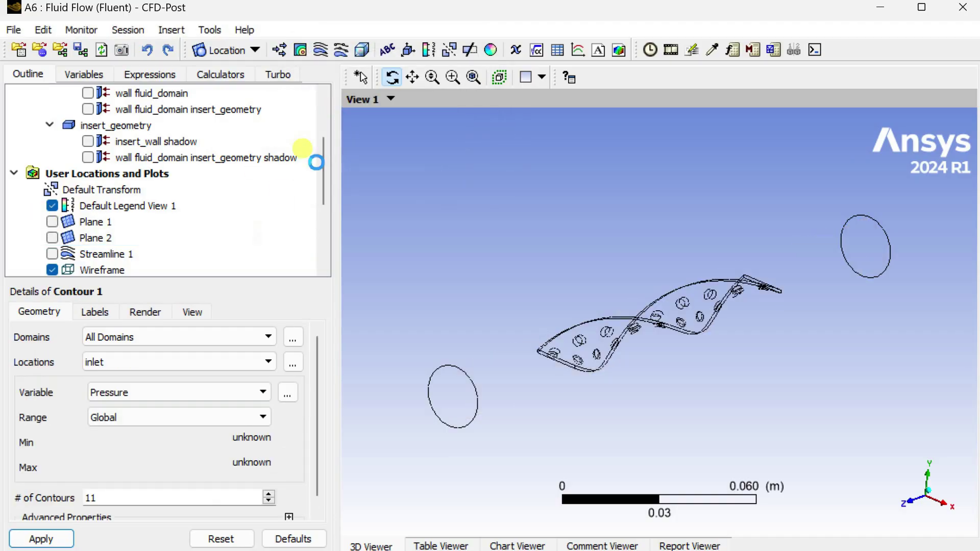
{"action": "left_click", "coordinate": [293, 363]}
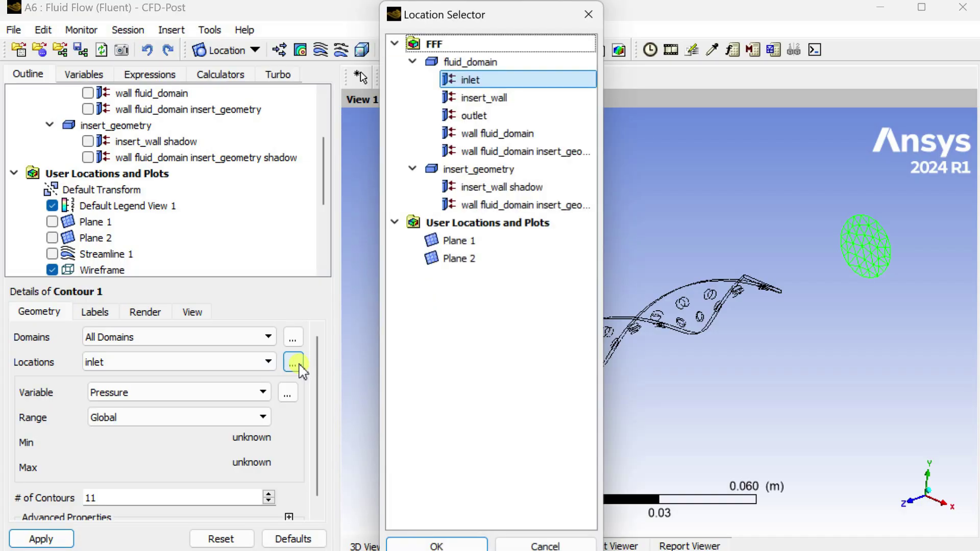
{"action": "left_click", "coordinate": [464, 242]}
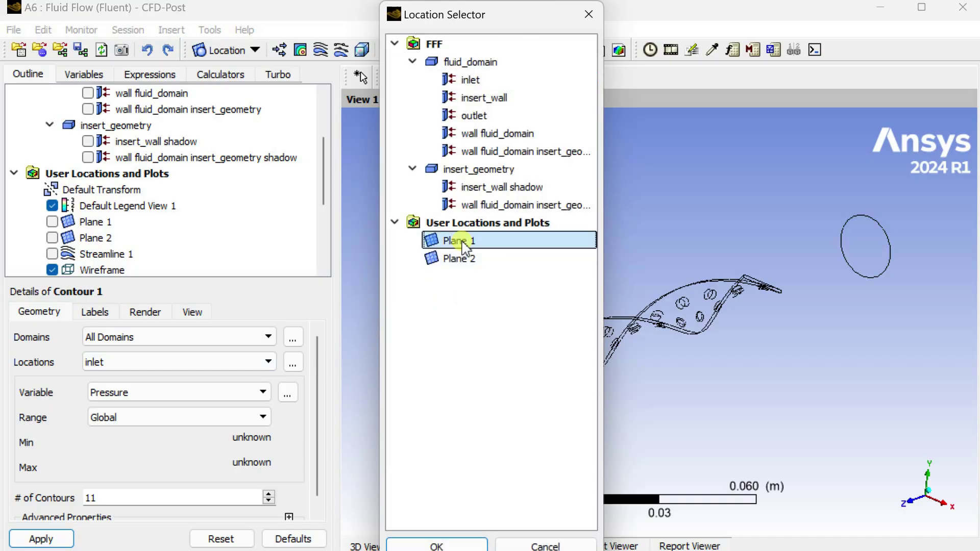
{"action": "left_click", "coordinate": [475, 260], "text": "ctrl"}
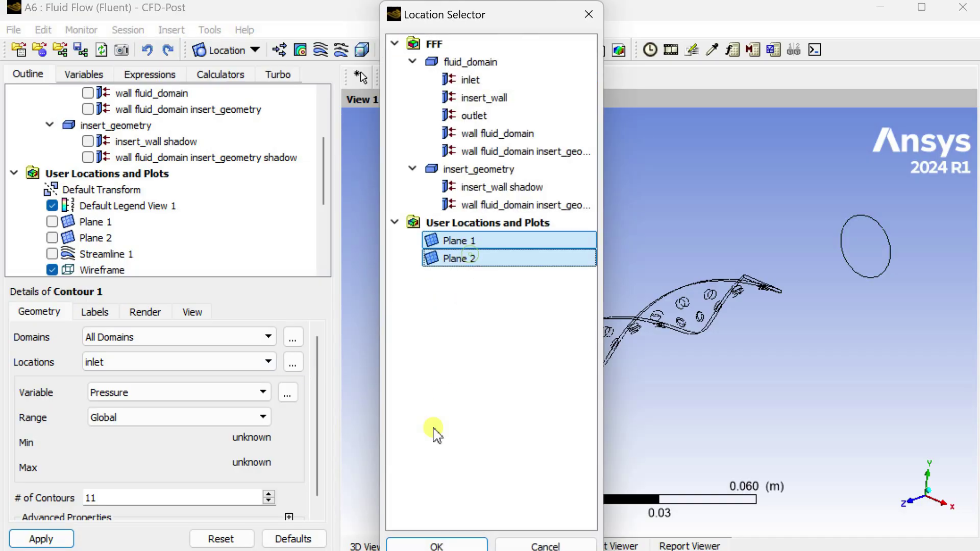
{"action": "left_click", "coordinate": [435, 545]}
Step: Plot Velocity on Contour 1 with a Local range and 100 contours, and apply it
{"action": "left_click", "coordinate": [219, 397]}
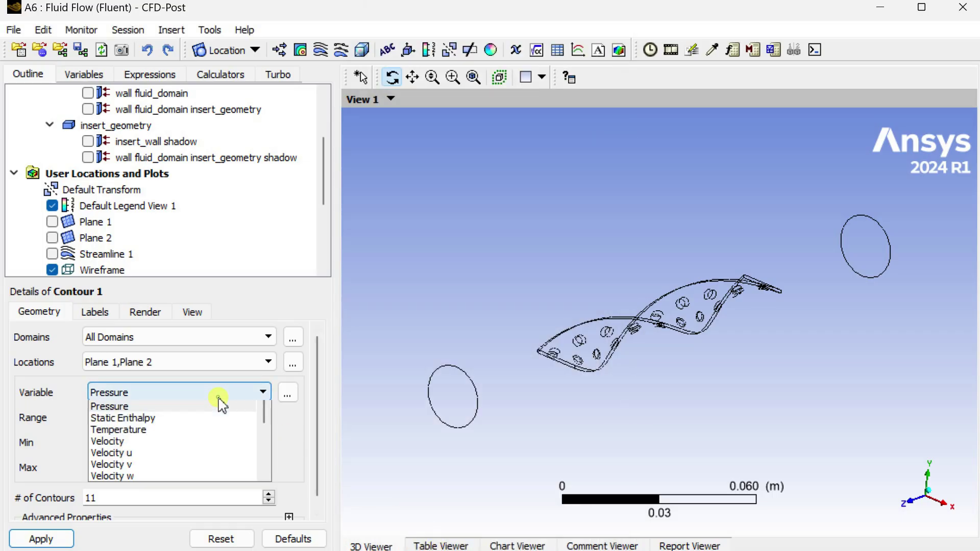
{"action": "scroll", "coordinate": [204, 419], "scroll_direction": "up", "scroll_amount": 1}
{"action": "left_click", "coordinate": [184, 477]}
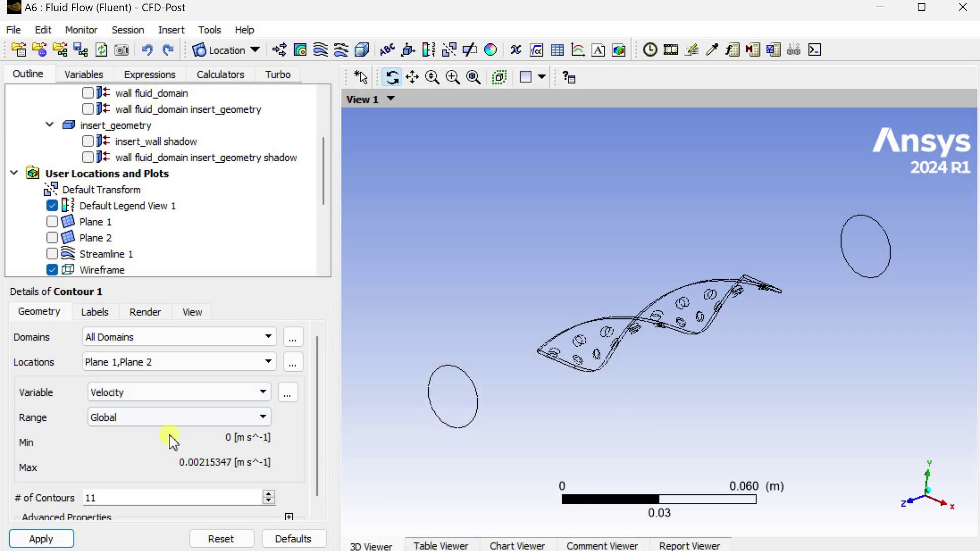
{"action": "left_click", "coordinate": [171, 419]}
{"action": "left_click", "coordinate": [158, 447]}
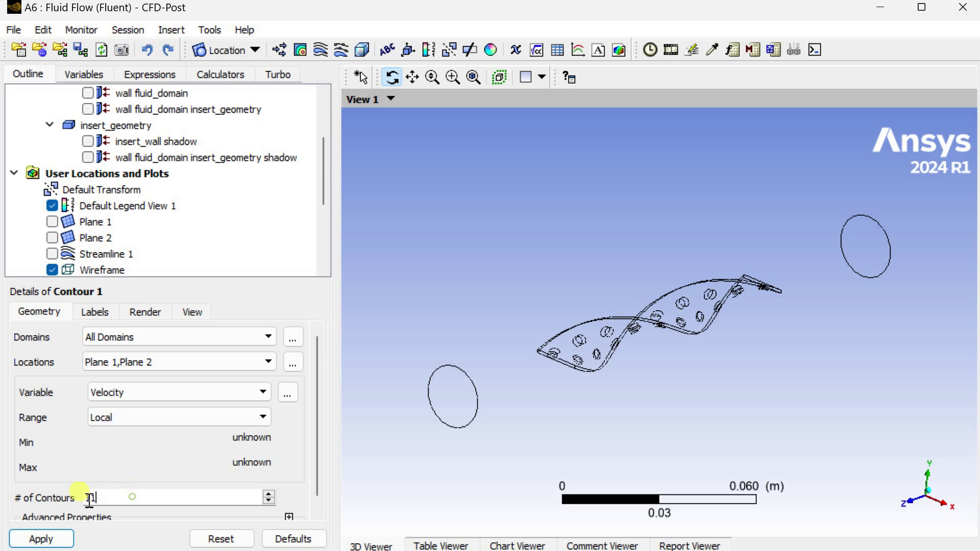
{"action": "left_click", "coordinate": [42, 540]}
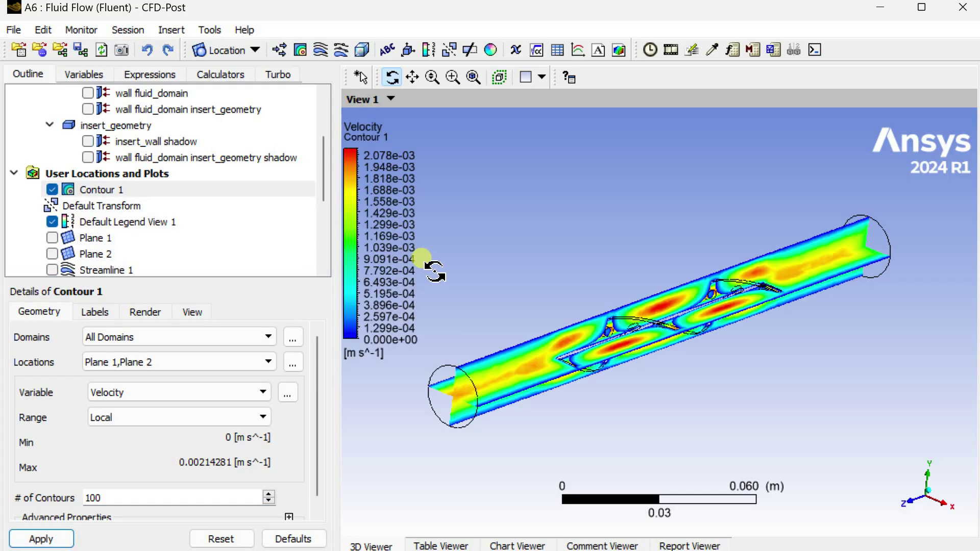
Step: Orbit and zoom to get a close diagonal view of the velocity-coloured planes around the twisted tape
{"action": "left_click", "coordinate": [932, 477]}
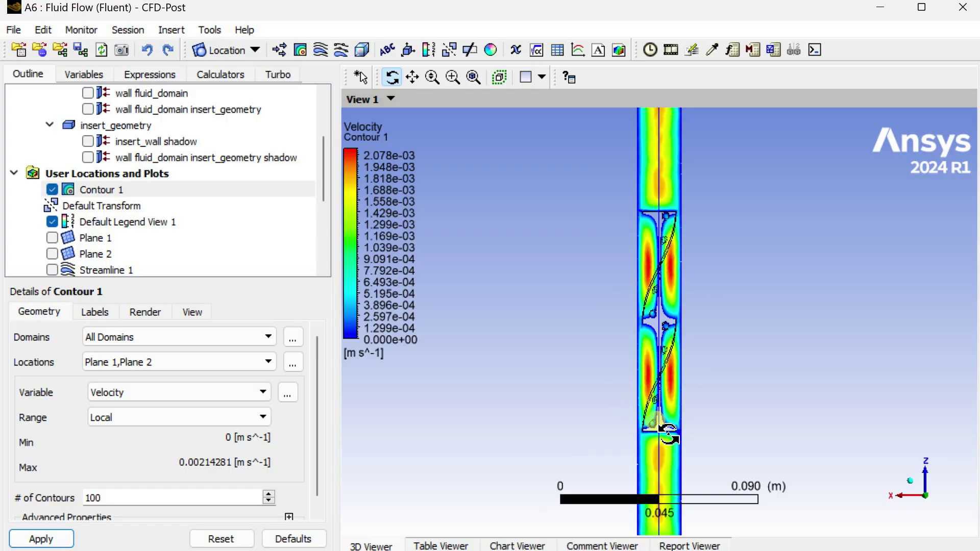
{"action": "left_click_drag", "start_coordinate": [682, 412], "coordinate": [672, 395]}
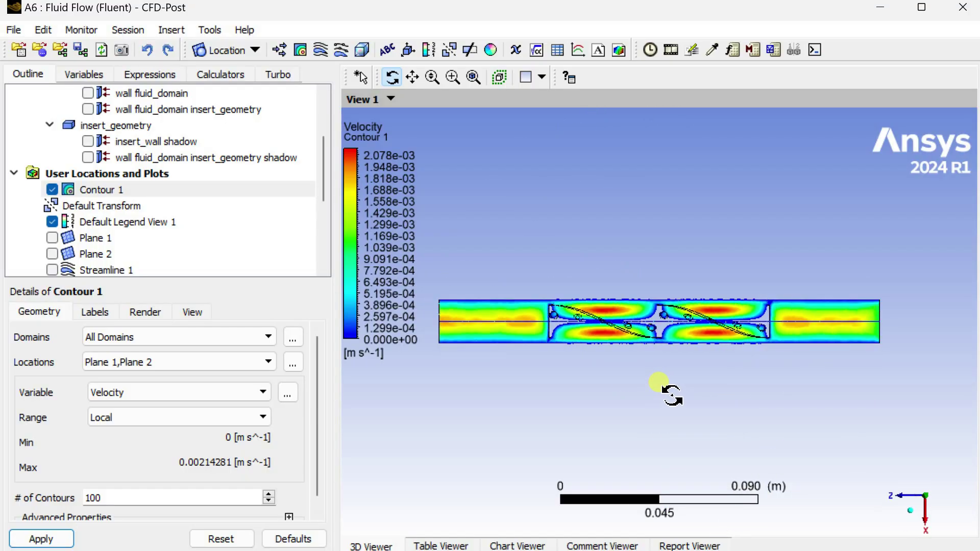
{"action": "scroll", "coordinate": [672, 395], "scroll_direction": "up", "scroll_amount": 1}
{"action": "left_click_drag", "start_coordinate": [672, 395], "coordinate": [672, 394]}
{"action": "scroll", "coordinate": [672, 394], "scroll_direction": "up", "scroll_amount": 6}
{"action": "scroll", "coordinate": [672, 395], "scroll_direction": "up", "scroll_amount": 6}
{"action": "left_click_drag", "start_coordinate": [702, 343], "coordinate": [730, 375]}
{"action": "scroll", "coordinate": [667, 385], "scroll_direction": "up", "scroll_amount": 4}
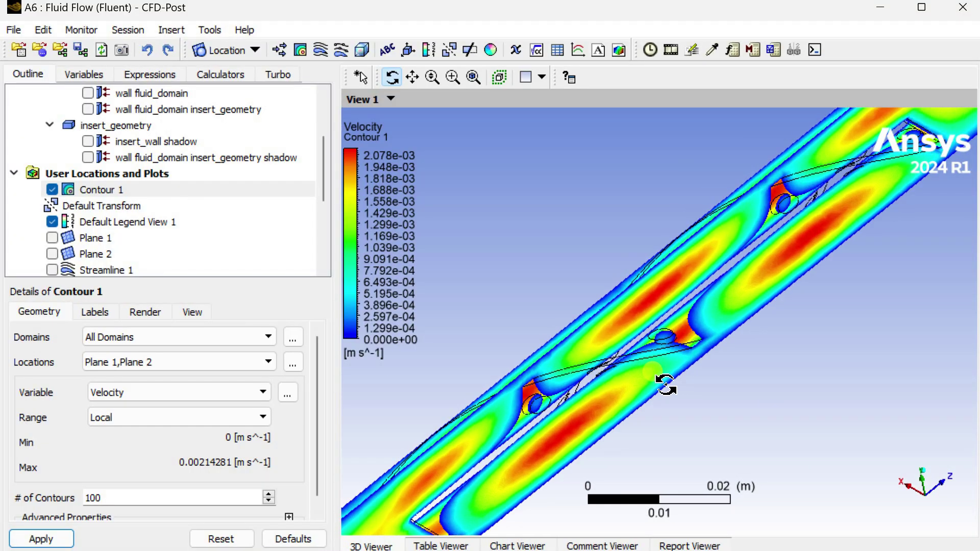
{"action": "scroll", "coordinate": [666, 385], "scroll_direction": "up", "scroll_amount": 2}
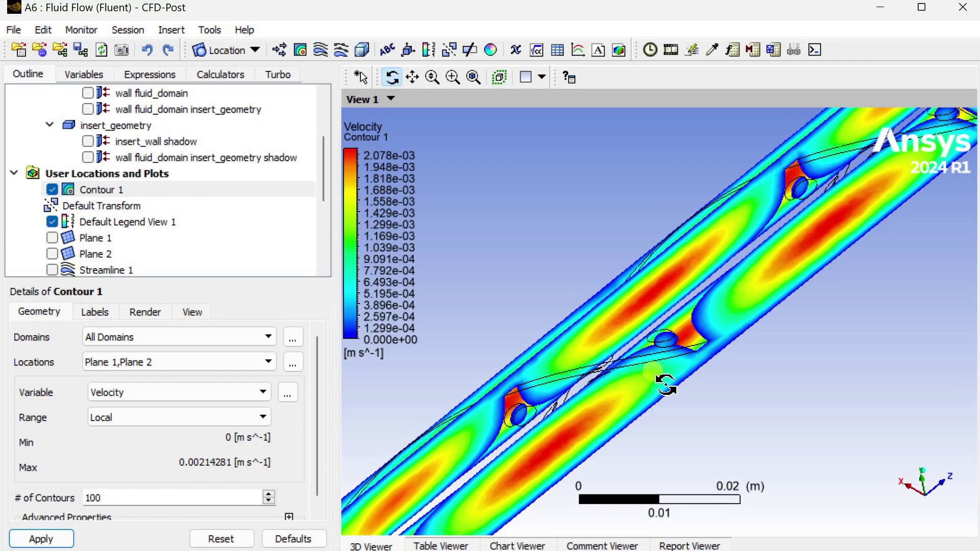
Step: Set Default Legend View 1 to Fixed number format with precision 6
{"action": "left_click", "coordinate": [126, 224]}
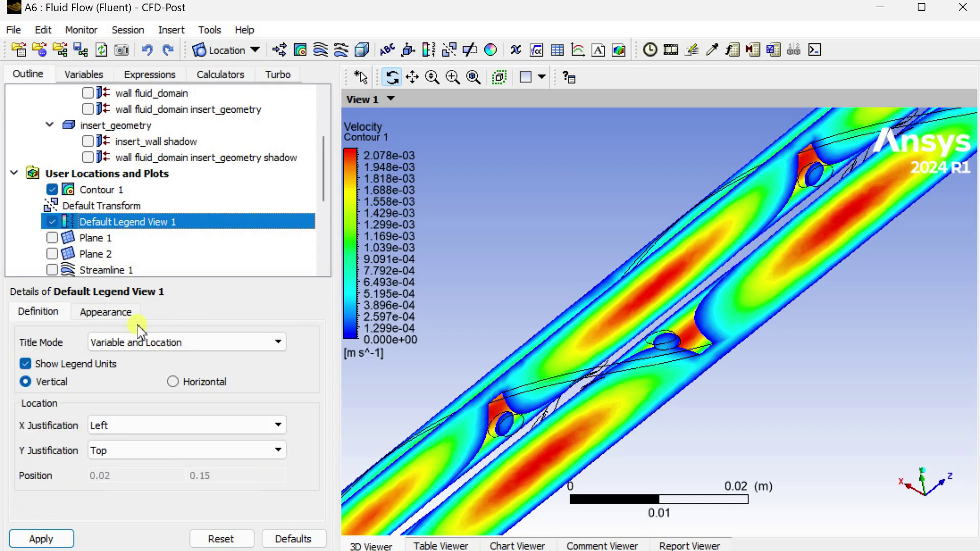
{"action": "left_click", "coordinate": [125, 322]}
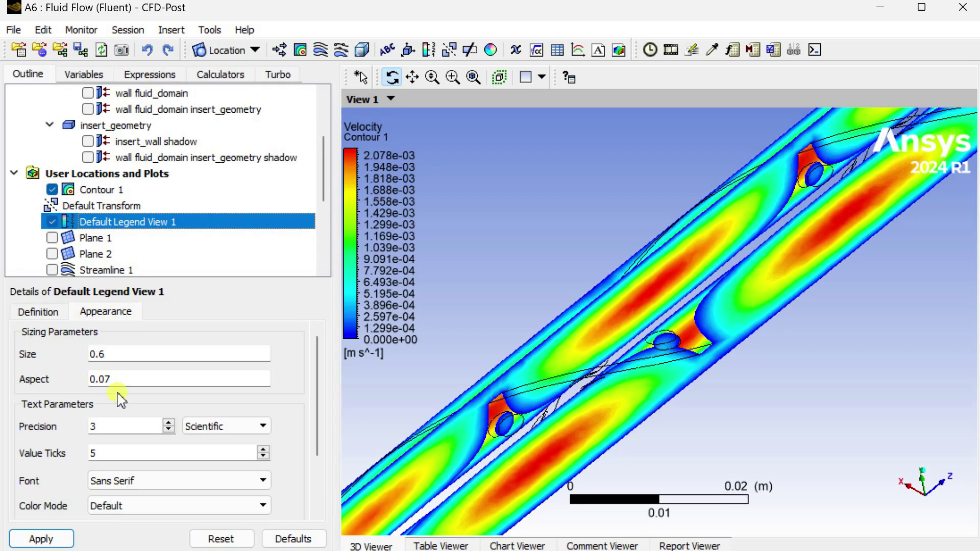
{"action": "left_click", "coordinate": [207, 429]}
{"action": "left_click", "coordinate": [203, 441]}
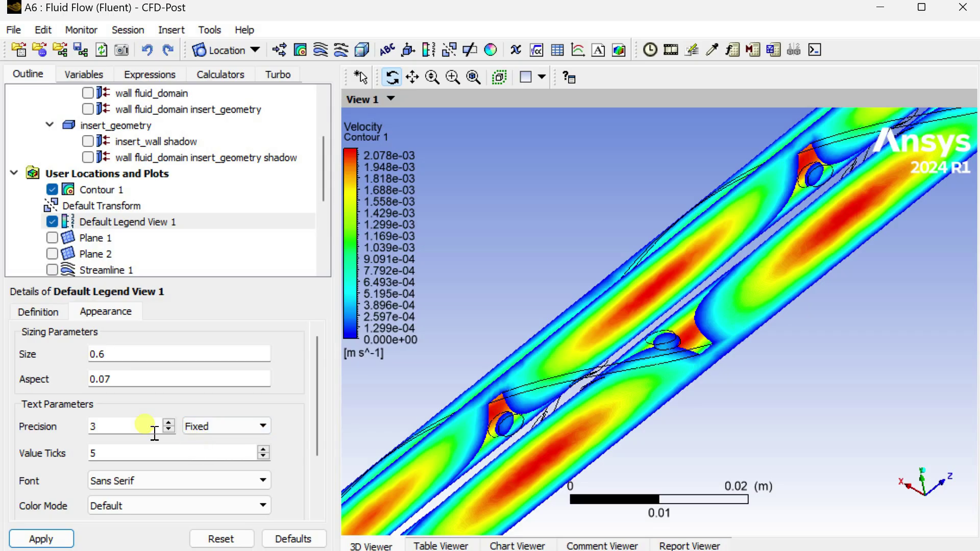
{"action": "left_click", "coordinate": [51, 540]}
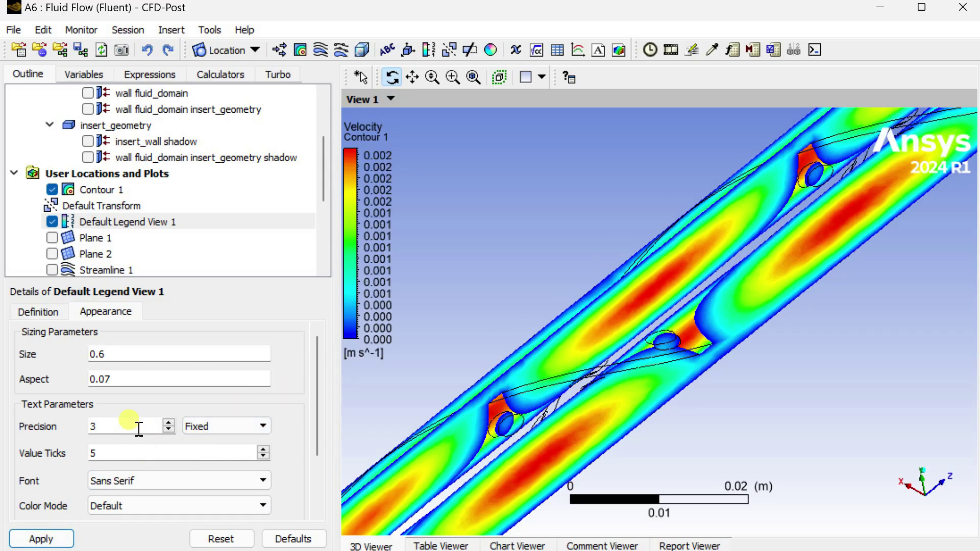
{"action": "type", "text": "6"}
{"action": "left_click", "coordinate": [41, 539]}
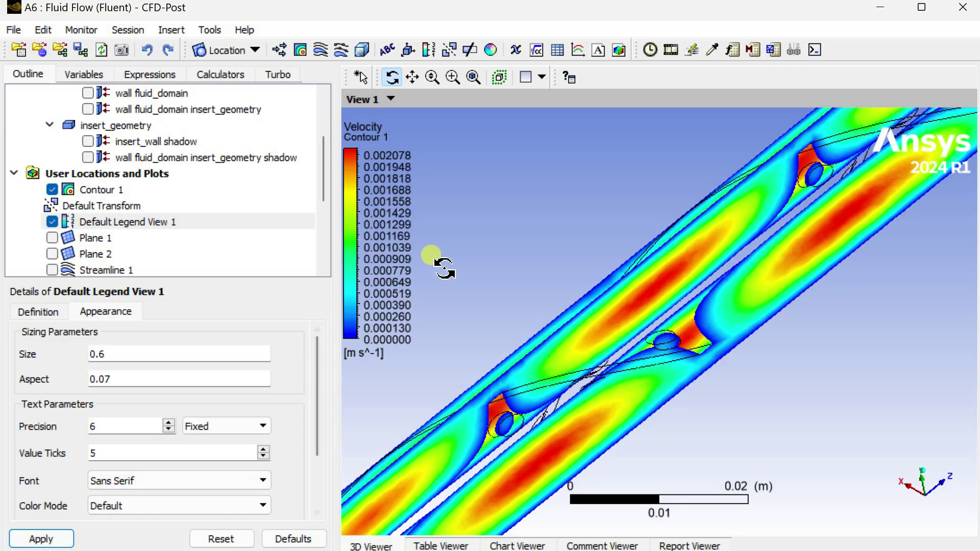
Step: Zoom out to show the whole pipe, then close the Save Picture window without saving
{"action": "scroll", "coordinate": [432, 255], "scroll_direction": "down", "scroll_amount": 5}
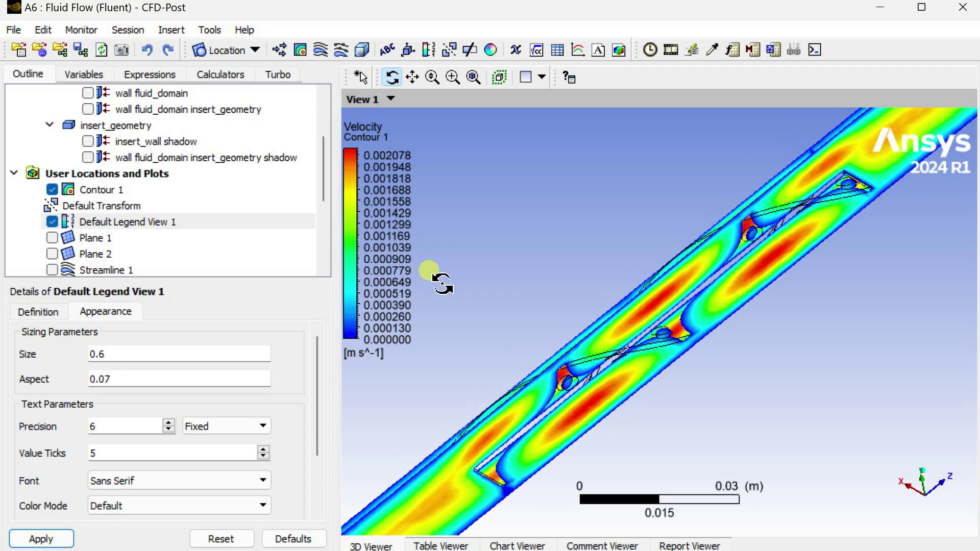
{"action": "scroll", "coordinate": [429, 271], "scroll_direction": "down", "scroll_amount": 3}
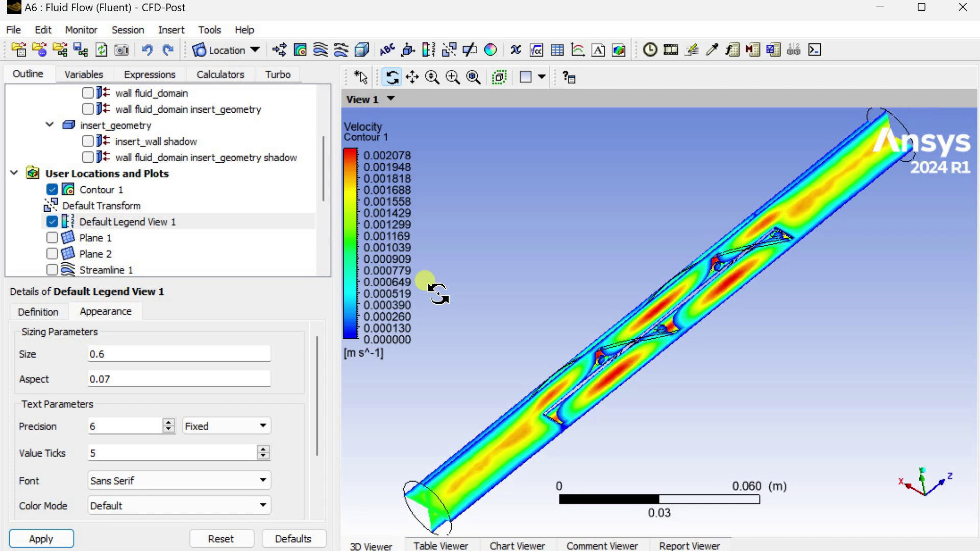
{"action": "left_click", "coordinate": [122, 50]}
{"action": "left_click_drag", "start_coordinate": [558, 259], "coordinate": [295, 150]}
{"action": "left_click", "coordinate": [419, 135]}
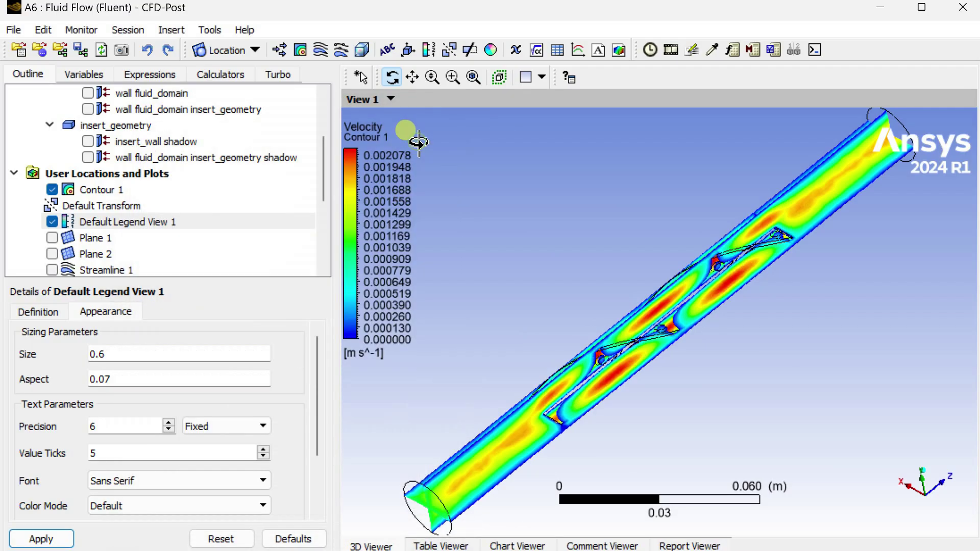
Step: Change Contour 1's variable to Temperature on both planes and rotate the view
{"action": "left_click", "coordinate": [104, 191]}
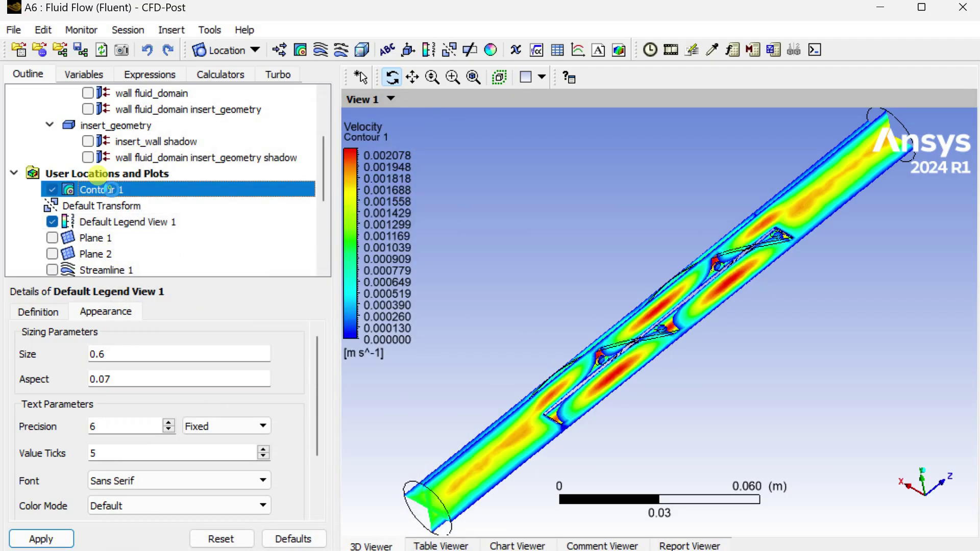
{"action": "left_click", "coordinate": [159, 394]}
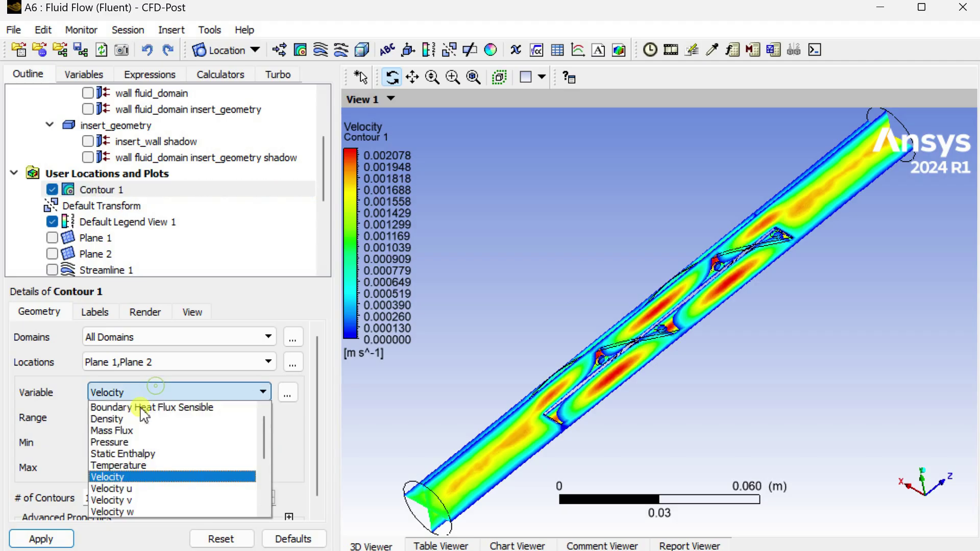
{"action": "left_click", "coordinate": [123, 460]}
{"action": "left_click", "coordinate": [49, 539]}
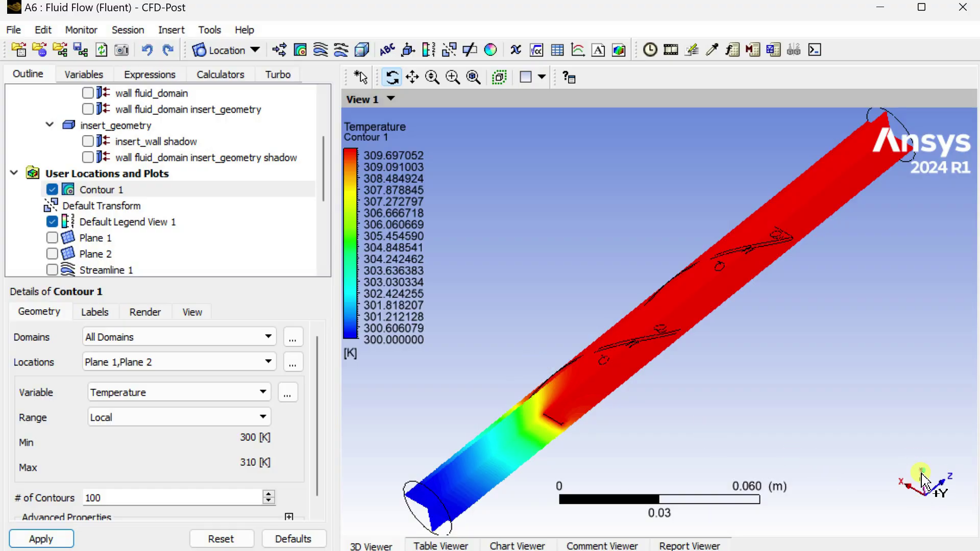
{"action": "left_click_drag", "start_coordinate": [927, 480], "coordinate": [835, 336]}
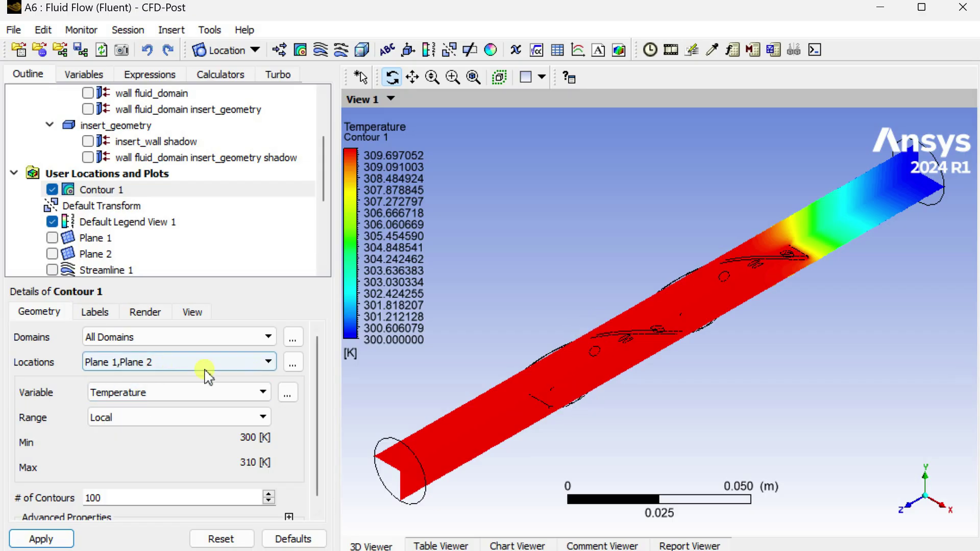
Step: Restrict Contour 1's location to Plane 1 only and view the pipe side-on
{"action": "left_click", "coordinate": [292, 364]}
{"action": "left_click", "coordinate": [460, 240]}
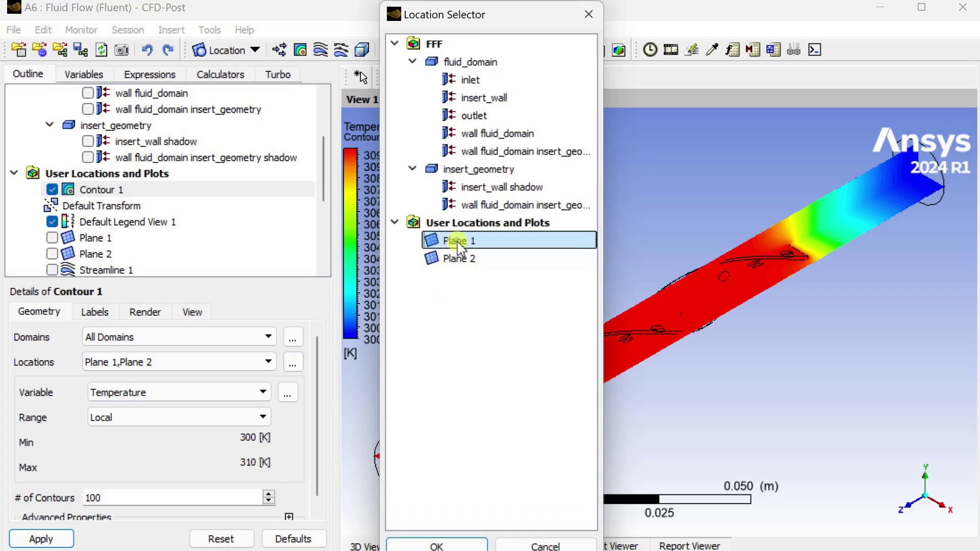
{"action": "left_click", "coordinate": [47, 541]}
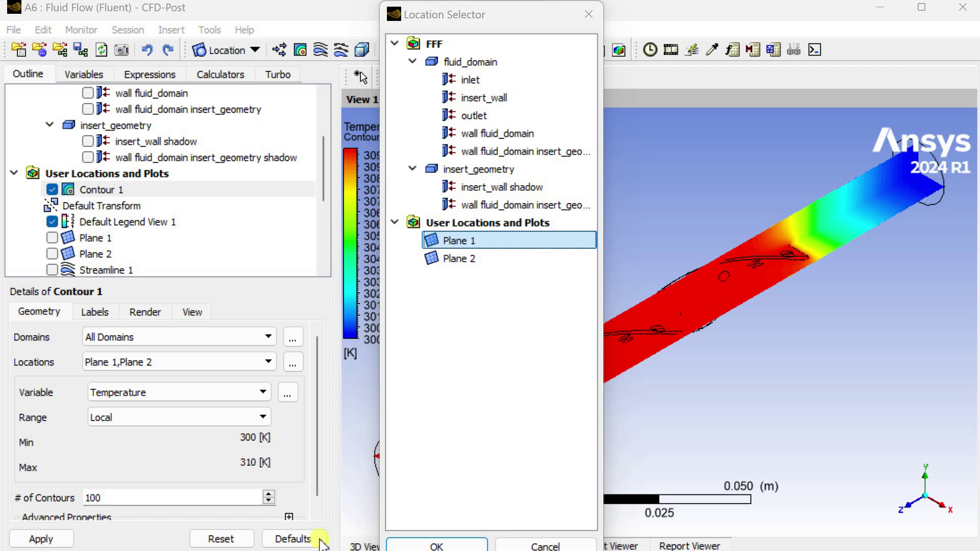
{"action": "left_click", "coordinate": [436, 545]}
{"action": "left_click", "coordinate": [41, 539]}
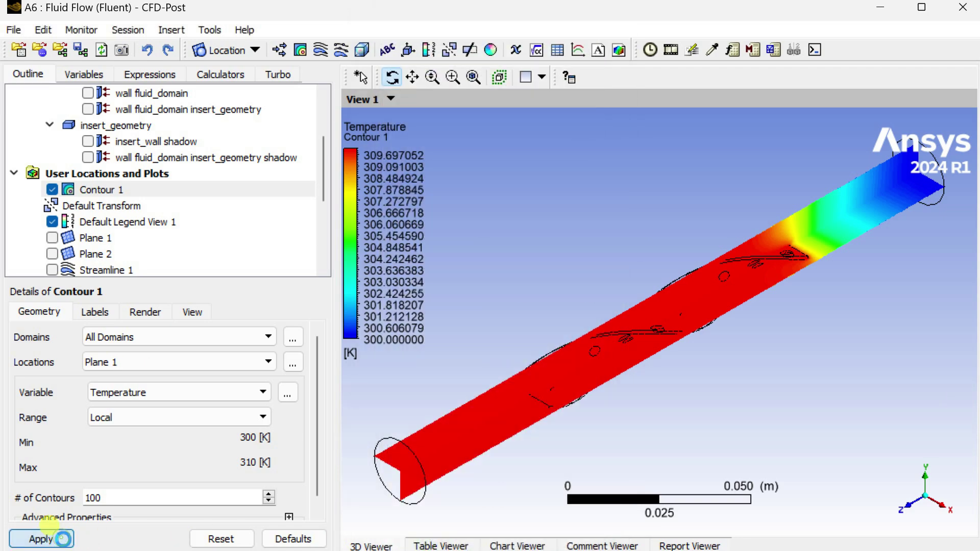
{"action": "left_click", "coordinate": [940, 511]}
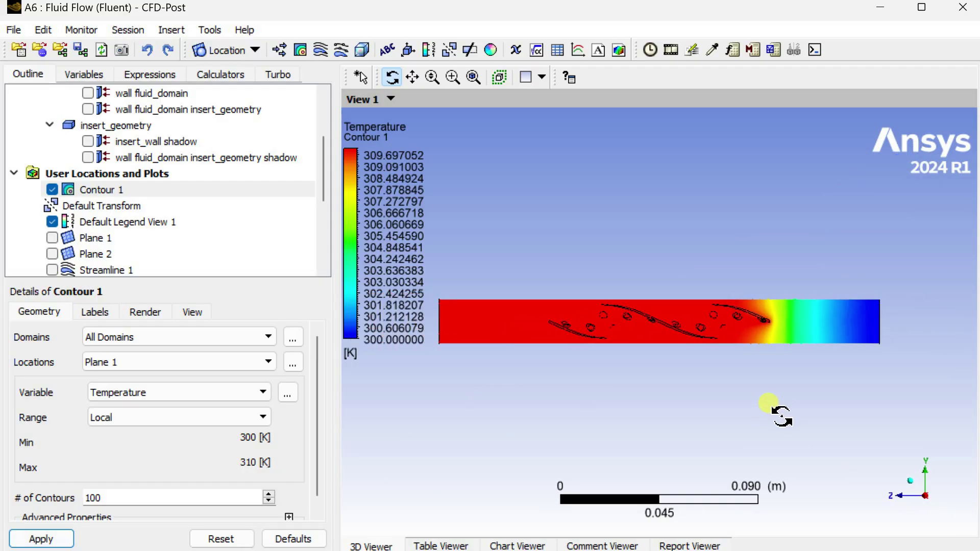
Step: Check that the contour range stays Local and reselect Contour 1 in the outline
{"action": "left_click", "coordinate": [166, 418]}
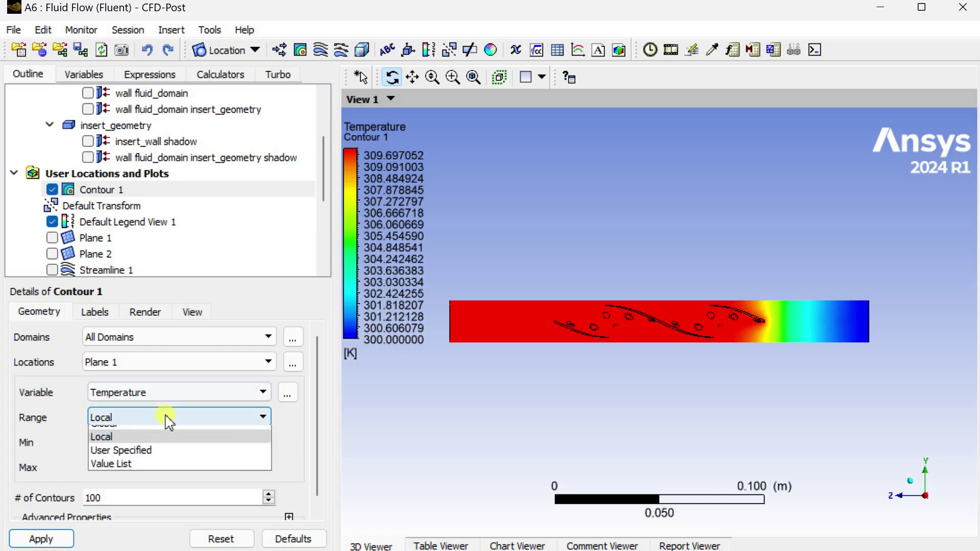
{"action": "left_click", "coordinate": [167, 418]}
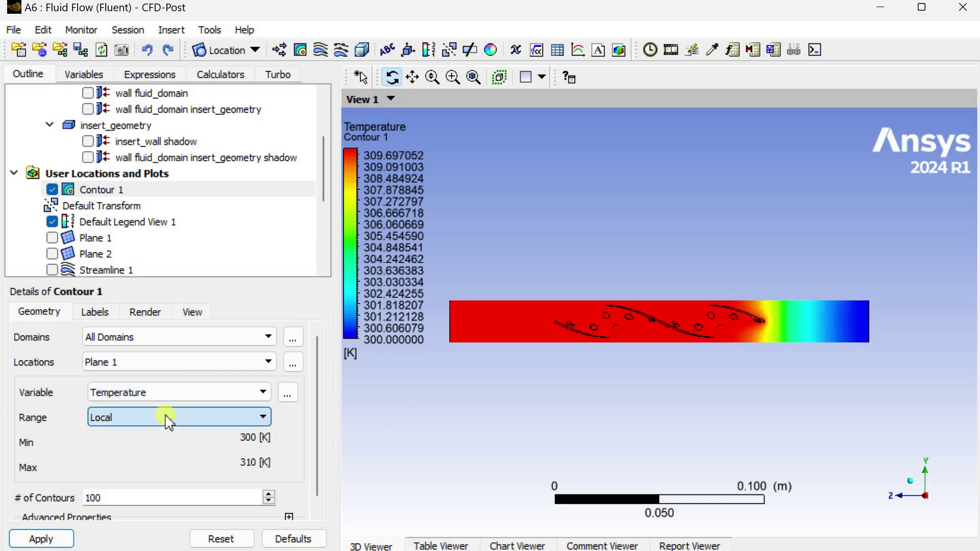
{"action": "left_click", "coordinate": [165, 416]}
{"action": "left_click", "coordinate": [597, 390]}
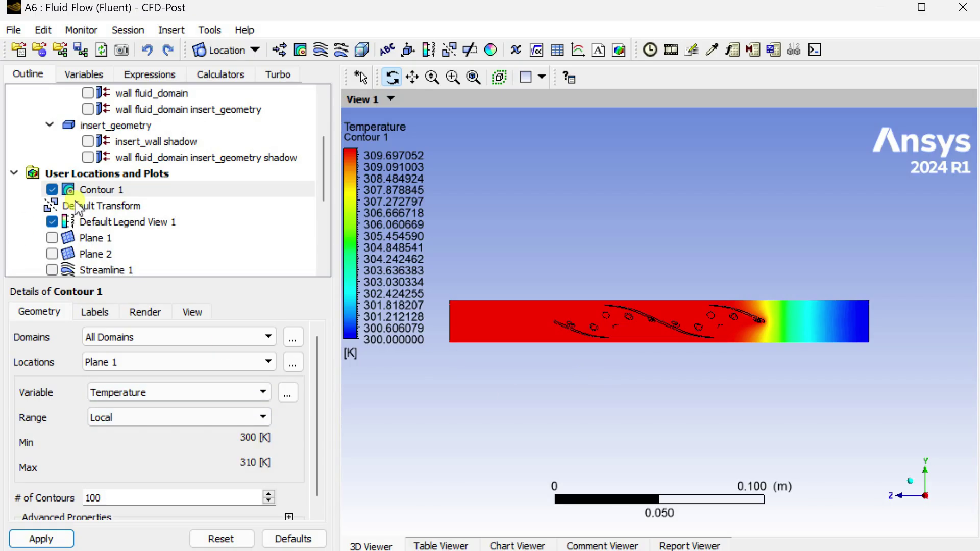
{"action": "left_click", "coordinate": [94, 192]}
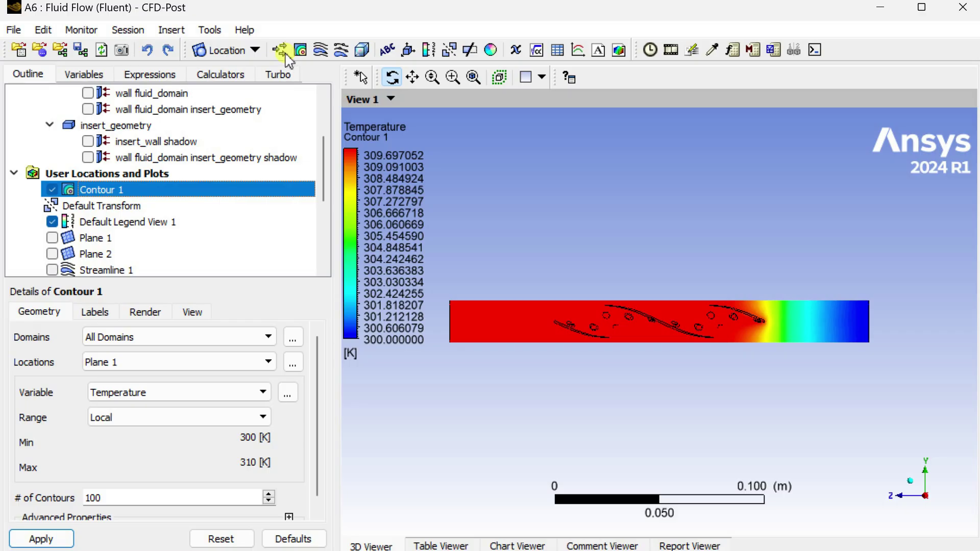
Step: Hide Contour 1 and create Vector 1, a velocity vector plot on Plane 1
{"action": "left_click", "coordinate": [53, 189]}
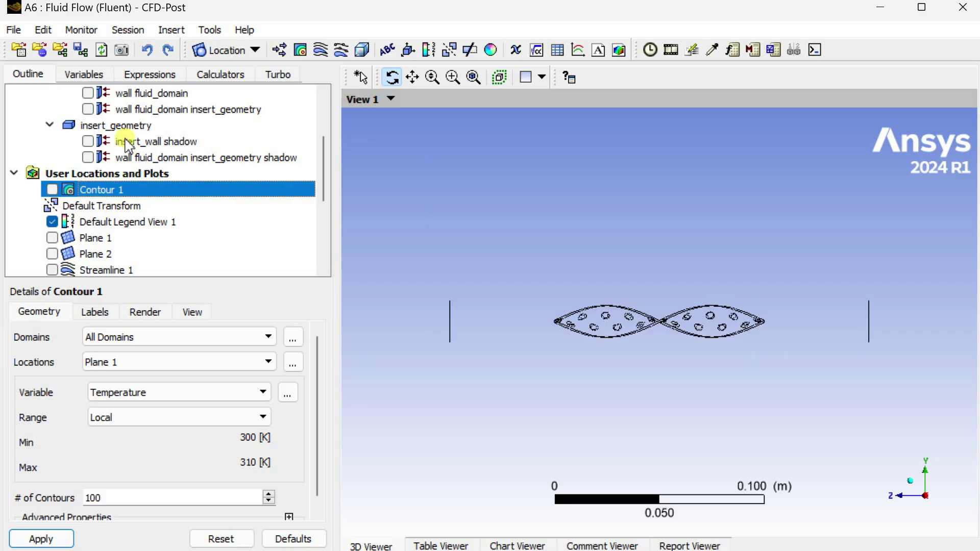
{"action": "left_click", "coordinate": [279, 52]}
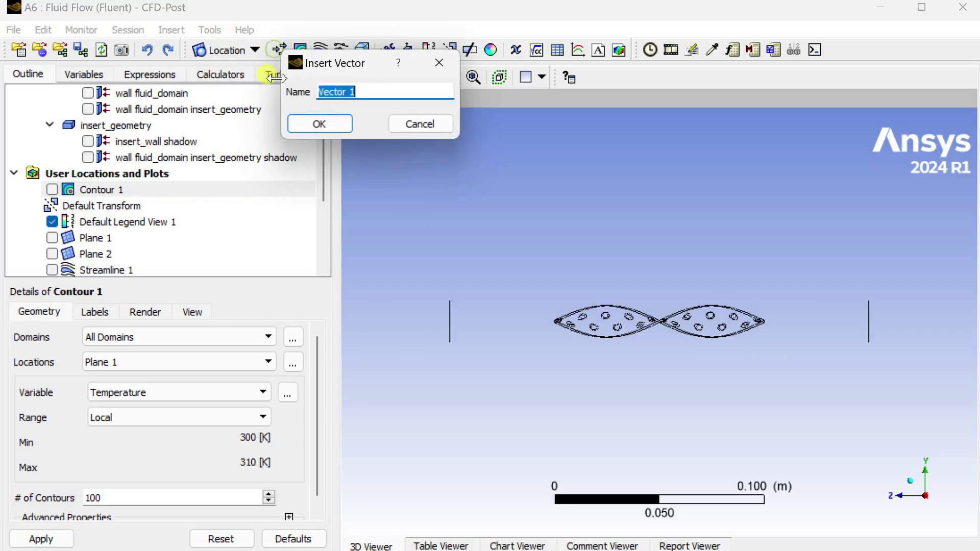
{"action": "left_click", "coordinate": [317, 122]}
{"action": "left_click", "coordinate": [148, 381]}
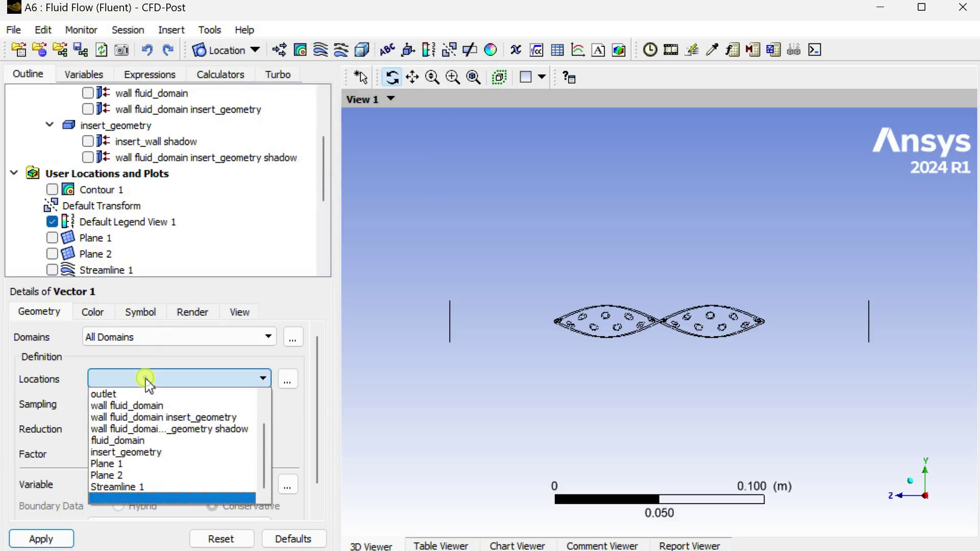
{"action": "left_click", "coordinate": [136, 465]}
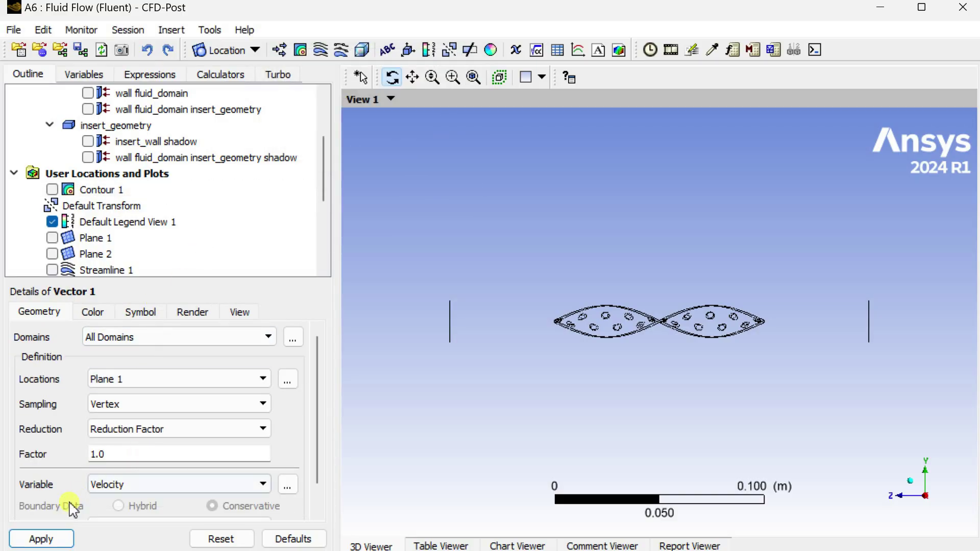
{"action": "left_click", "coordinate": [44, 538]}
Step: Pan and zoom along the pipe to inspect the vectors, then hide Vector 1
{"action": "scroll", "coordinate": [560, 382], "scroll_direction": "up", "scroll_amount": 2}
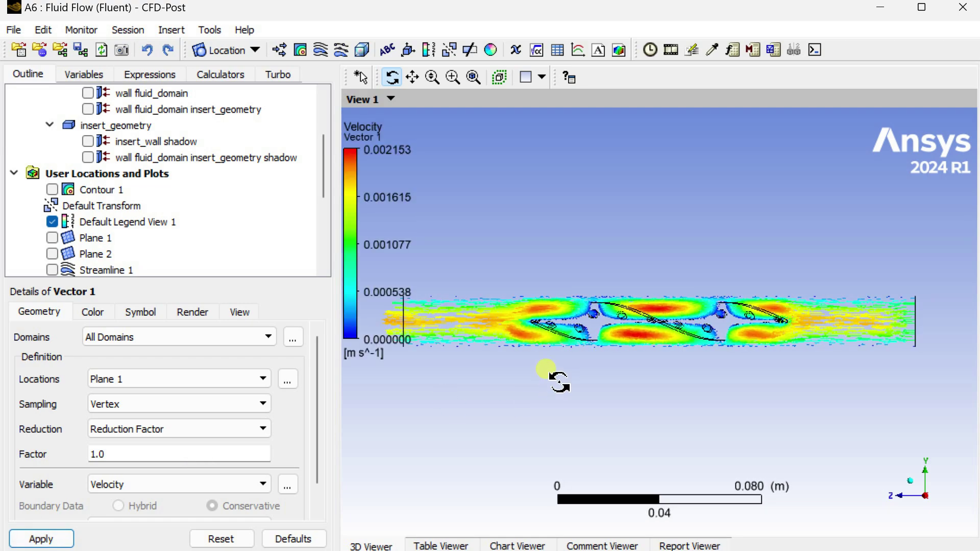
{"action": "scroll", "coordinate": [559, 382], "scroll_direction": "down", "scroll_amount": 1}
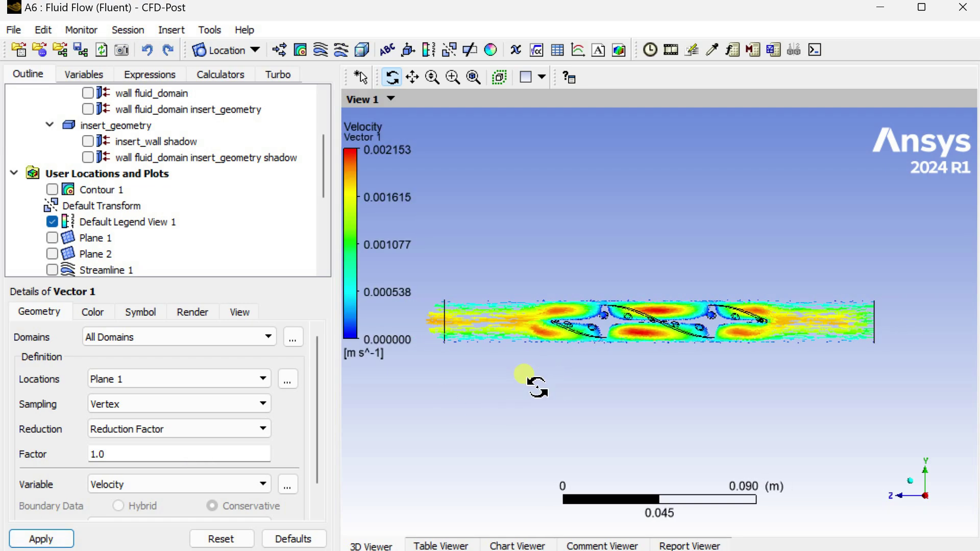
{"action": "middle_click_drag", "start_coordinate": [536, 386], "coordinate": [700, 376]}
{"action": "scroll", "coordinate": [590, 357], "scroll_direction": "up", "scroll_amount": 2}
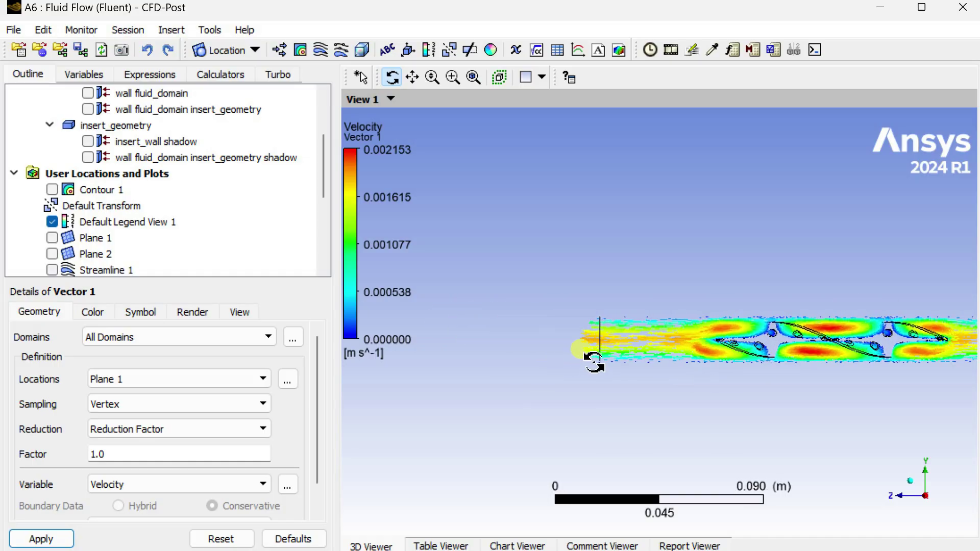
{"action": "scroll", "coordinate": [594, 362], "scroll_direction": "up", "scroll_amount": 5}
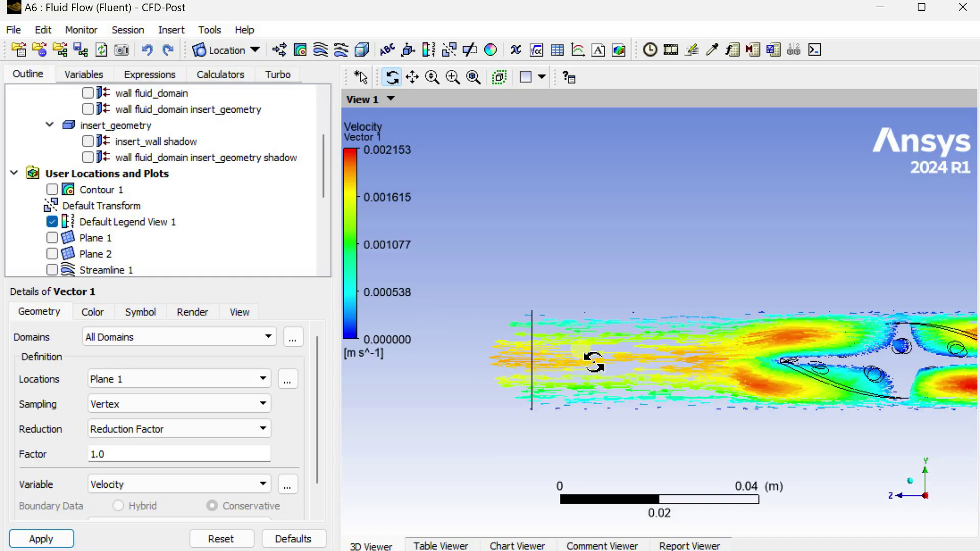
{"action": "scroll", "coordinate": [594, 362], "scroll_direction": "up", "scroll_amount": 1}
{"action": "middle_click_drag", "start_coordinate": [766, 398], "coordinate": [232, 386]}
{"action": "left_click_drag", "start_coordinate": [733, 391], "coordinate": [634, 389]}
{"action": "key", "text": "x"}
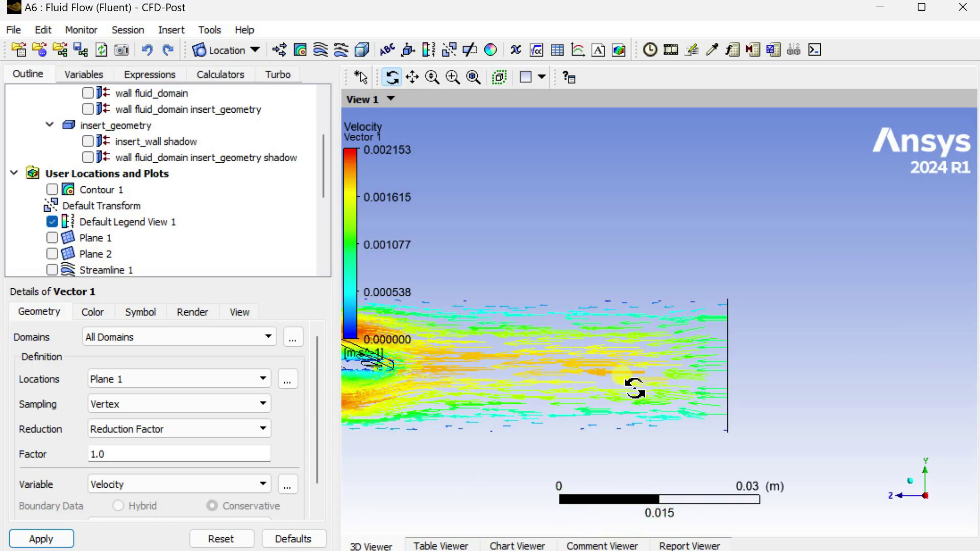
{"action": "scroll", "coordinate": [633, 389], "scroll_direction": "down", "scroll_amount": 6}
{"action": "scroll", "coordinate": [612, 392], "scroll_direction": "down", "scroll_amount": 3}
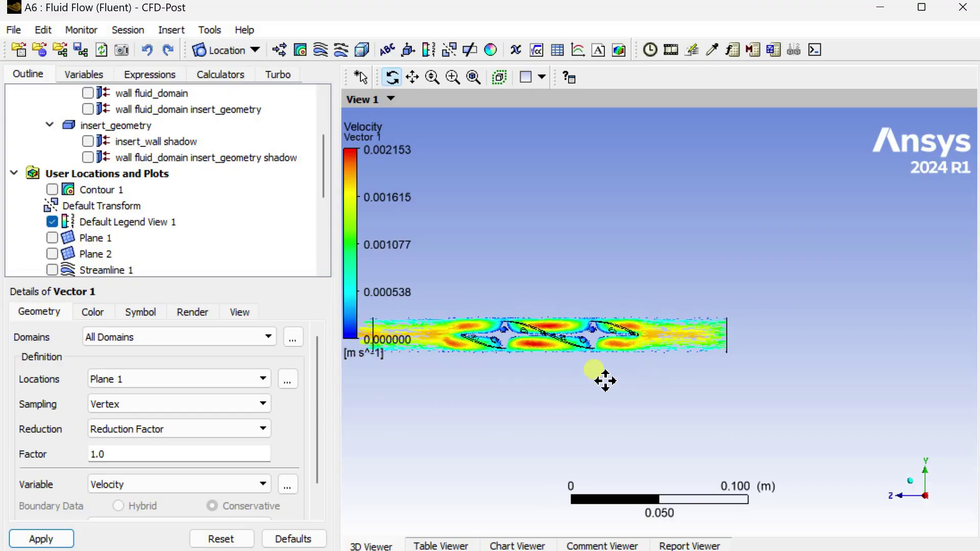
{"action": "middle_click_drag", "start_coordinate": [543, 387], "coordinate": [696, 361]}
{"action": "scroll", "coordinate": [603, 376], "scroll_direction": "up", "scroll_amount": 2}
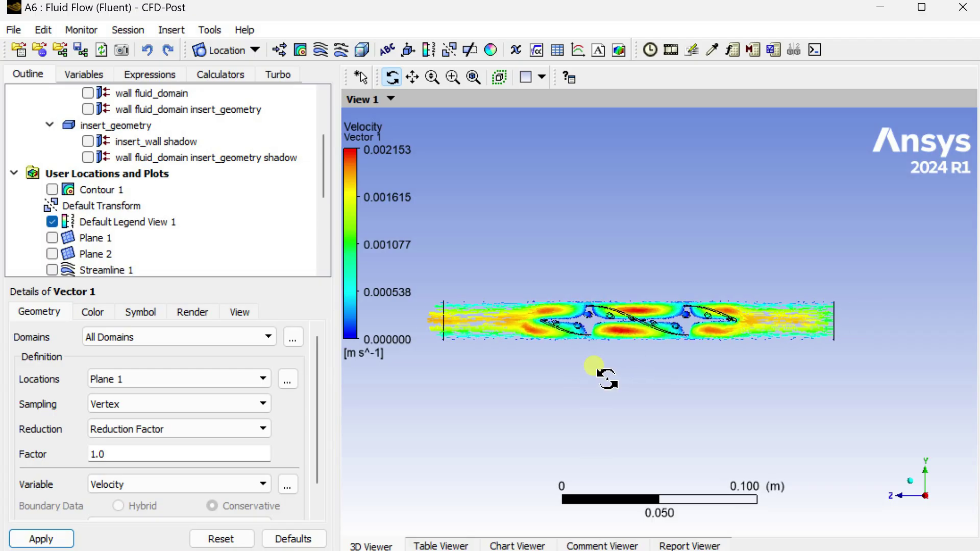
{"action": "scroll", "coordinate": [606, 378], "scroll_direction": "up", "scroll_amount": 1}
{"action": "middle_click_drag", "start_coordinate": [608, 378], "coordinate": [670, 375]}
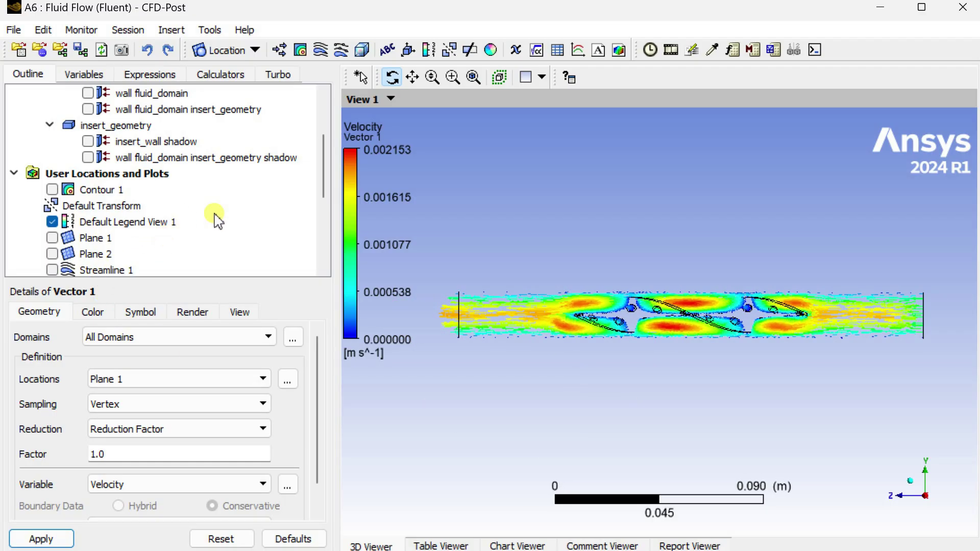
{"action": "scroll", "coordinate": [69, 232], "scroll_direction": "down", "scroll_amount": 1}
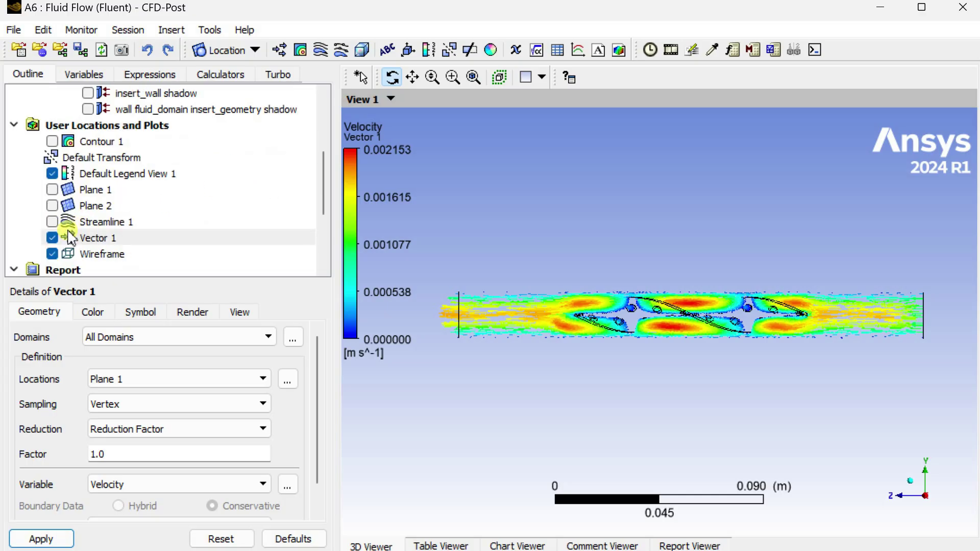
{"action": "left_click", "coordinate": [53, 238]}
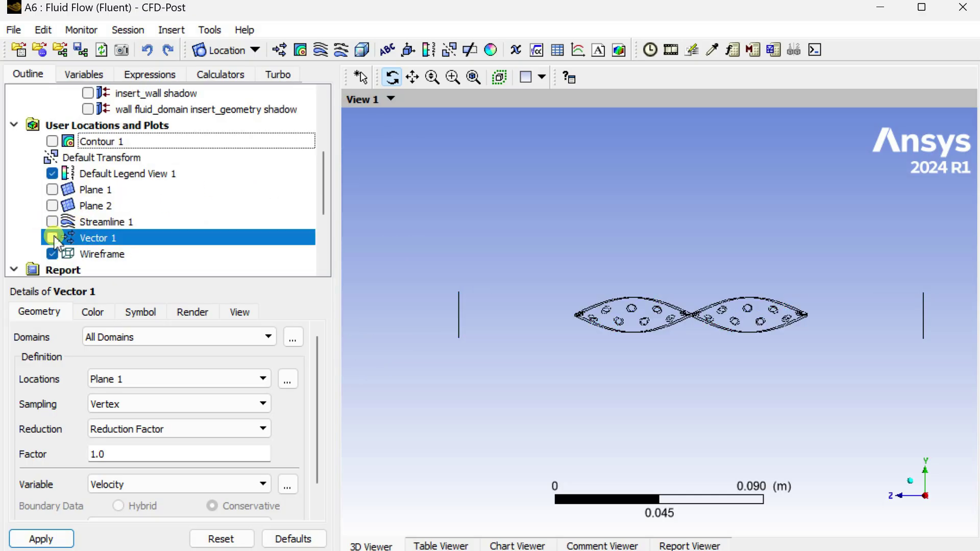